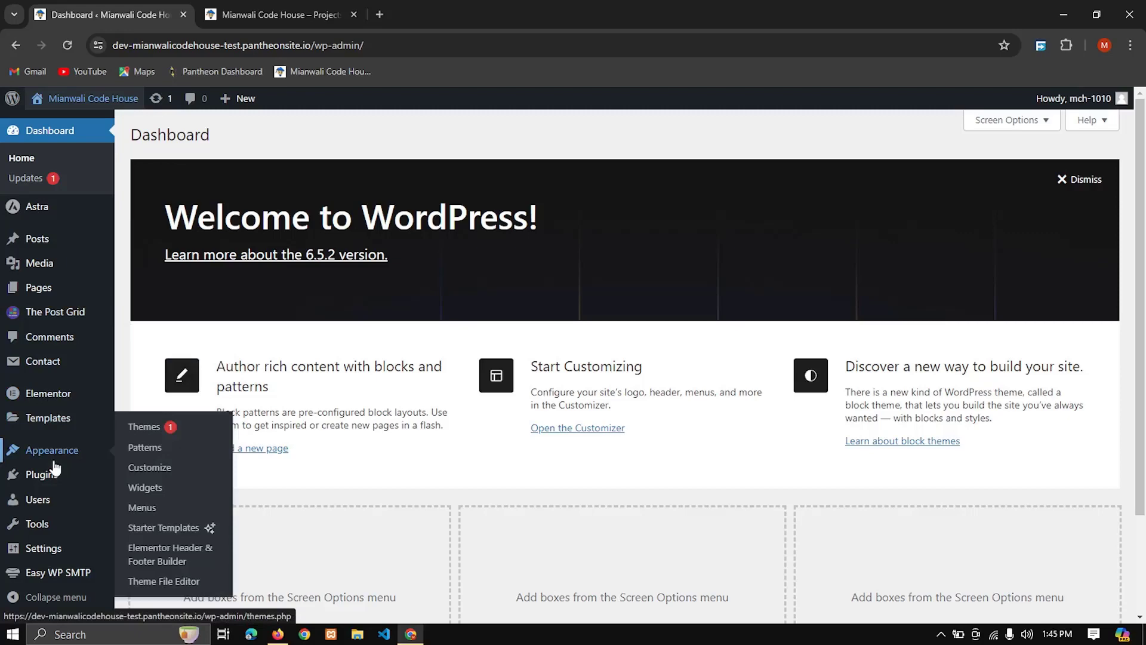
# Step: Look through the installed plugins list and check the live site's current home page
pyautogui.click(56, 474)
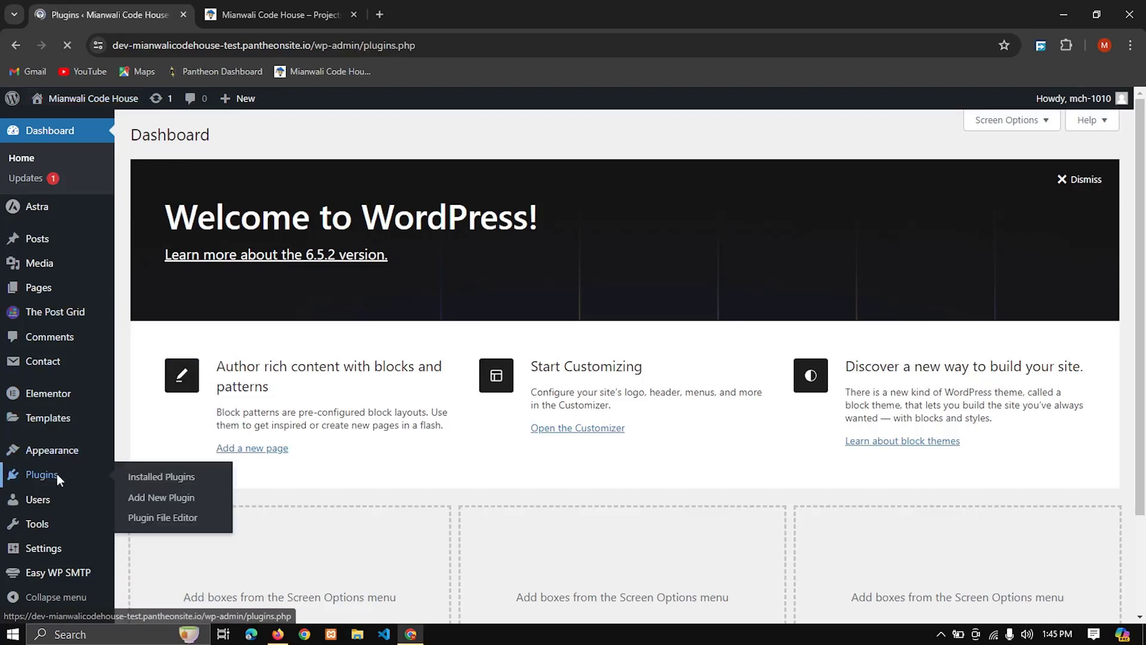
pyautogui.scroll(-5, 299, 418)
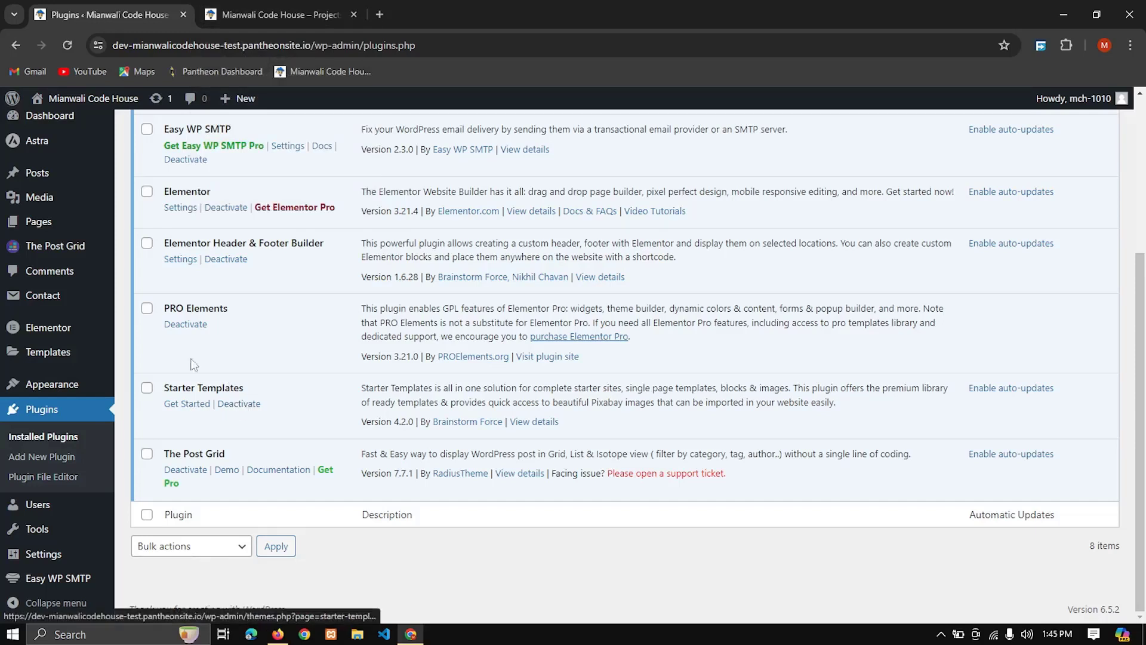
pyautogui.click(224, 1)
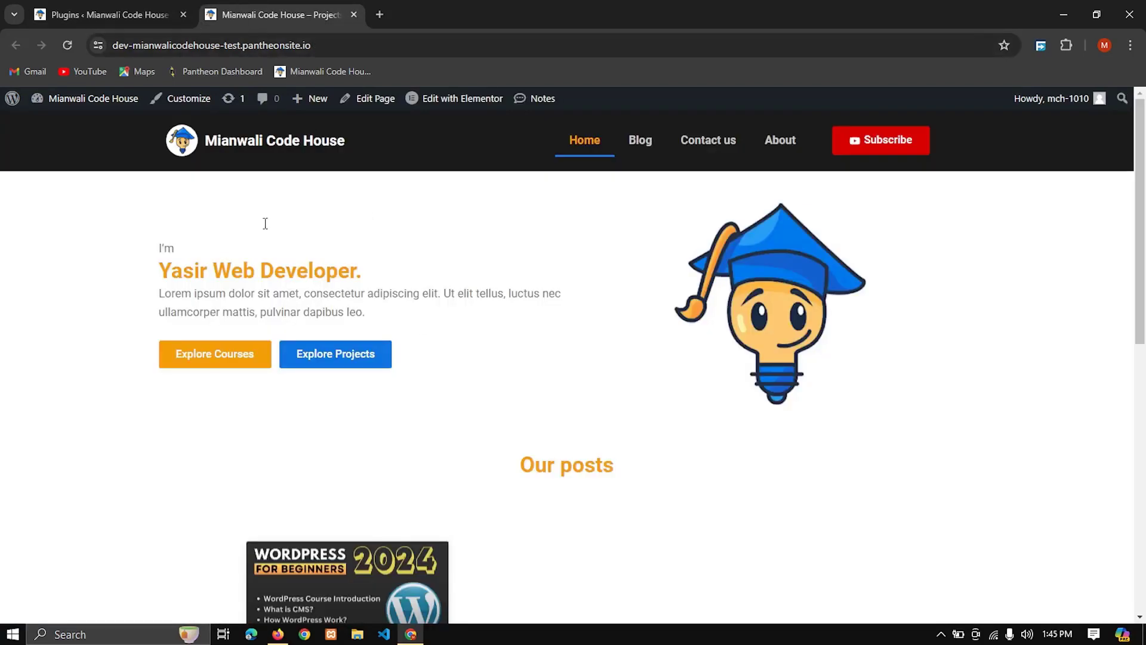
pyautogui.click(150, 6)
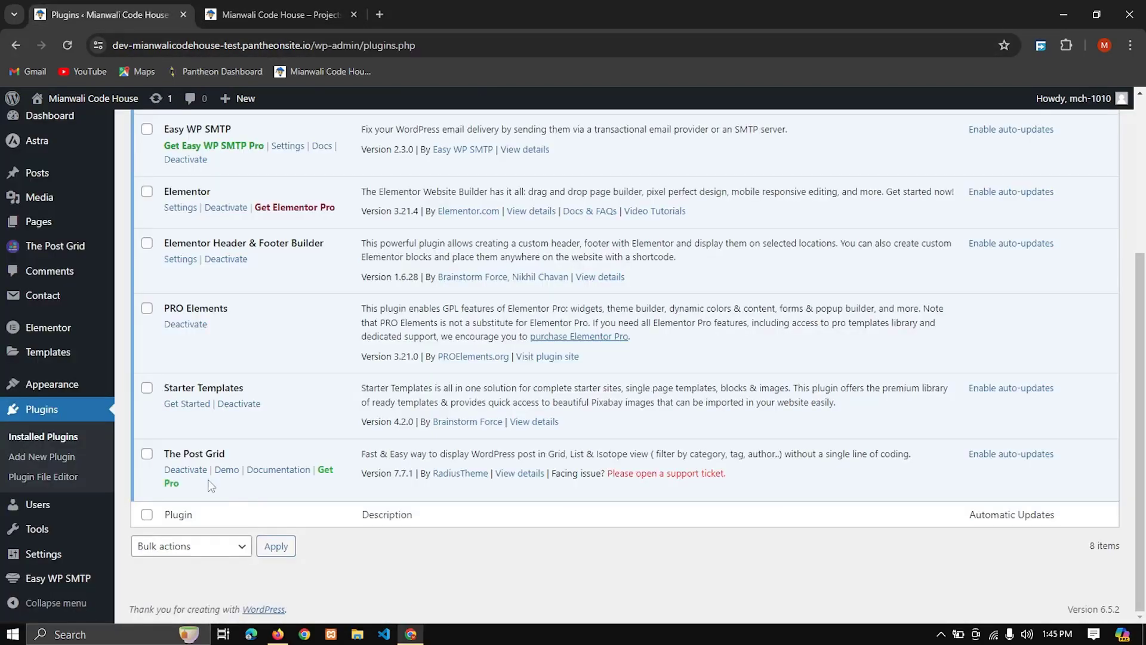
# Step: Get started with the Starter Templates plugin, choose to build with classic templates, and dismiss the AI builder offer
pyautogui.click(179, 405)
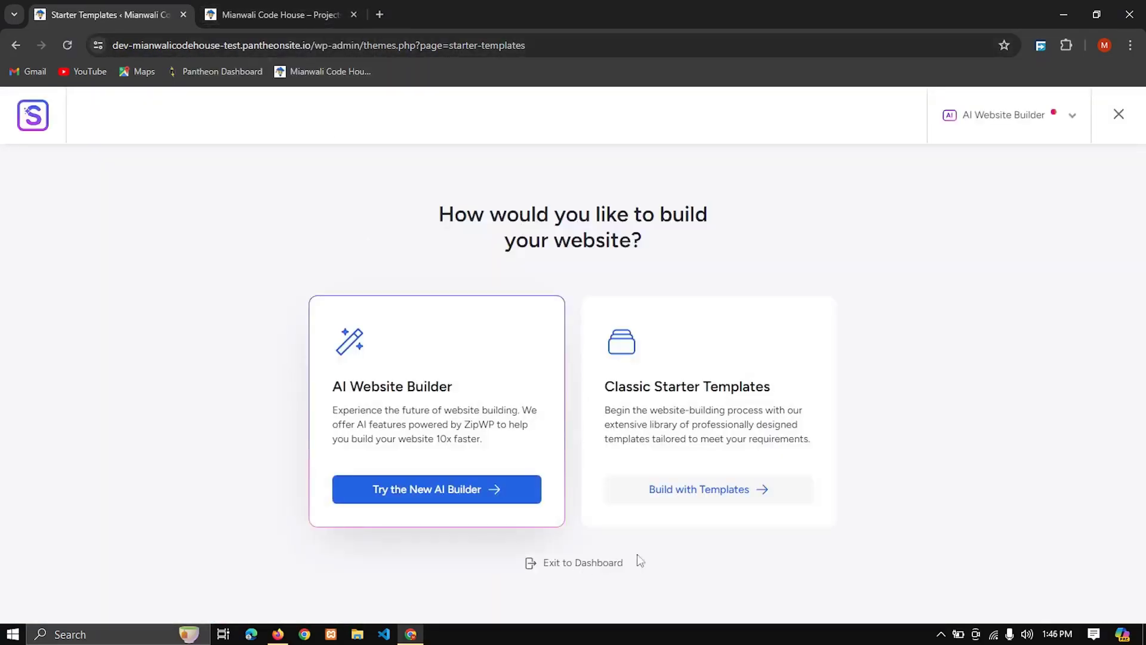
pyautogui.click(744, 496)
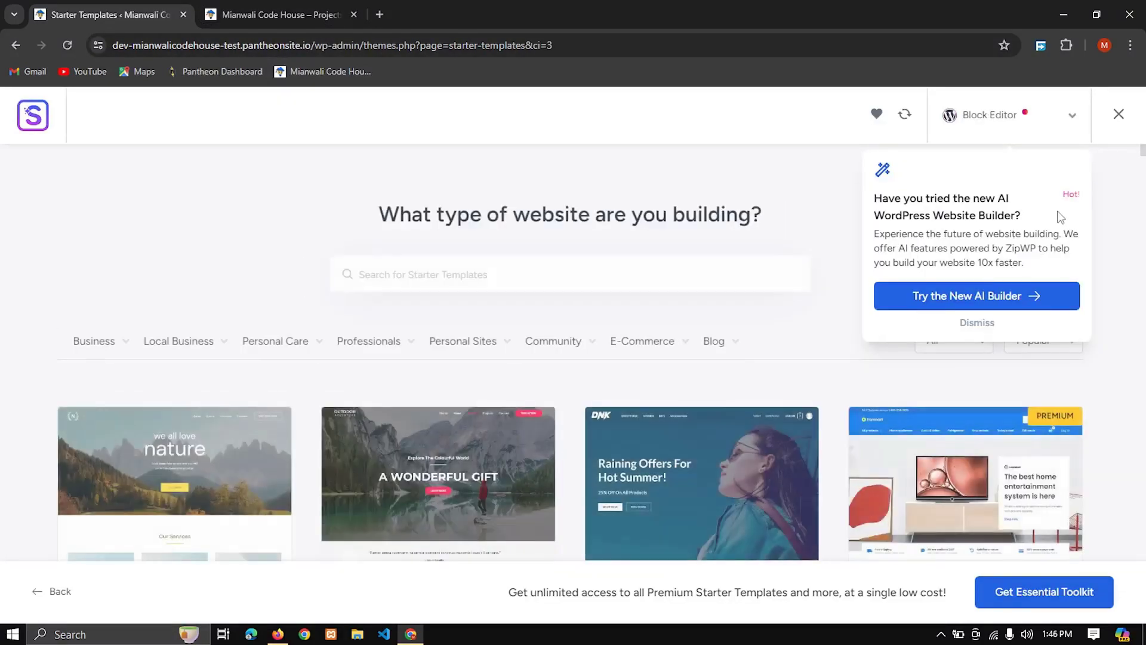
pyautogui.click(965, 322)
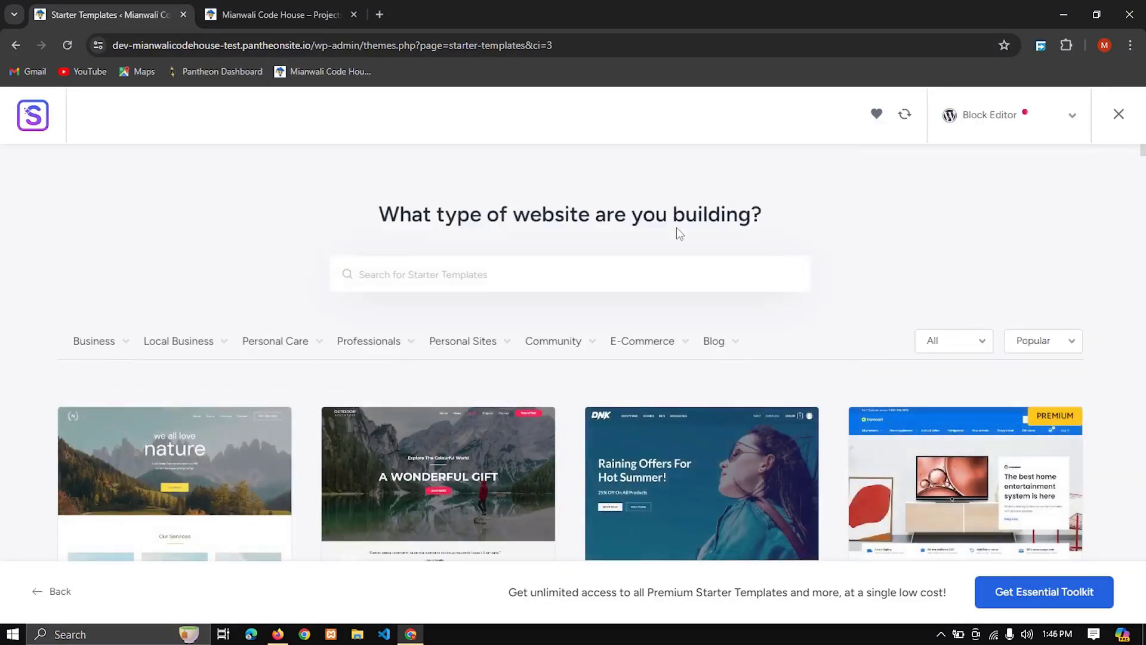
# Step: Look through the unfiltered starter template library to examine the range of available designs
pyautogui.scroll(-6, 678, 232)
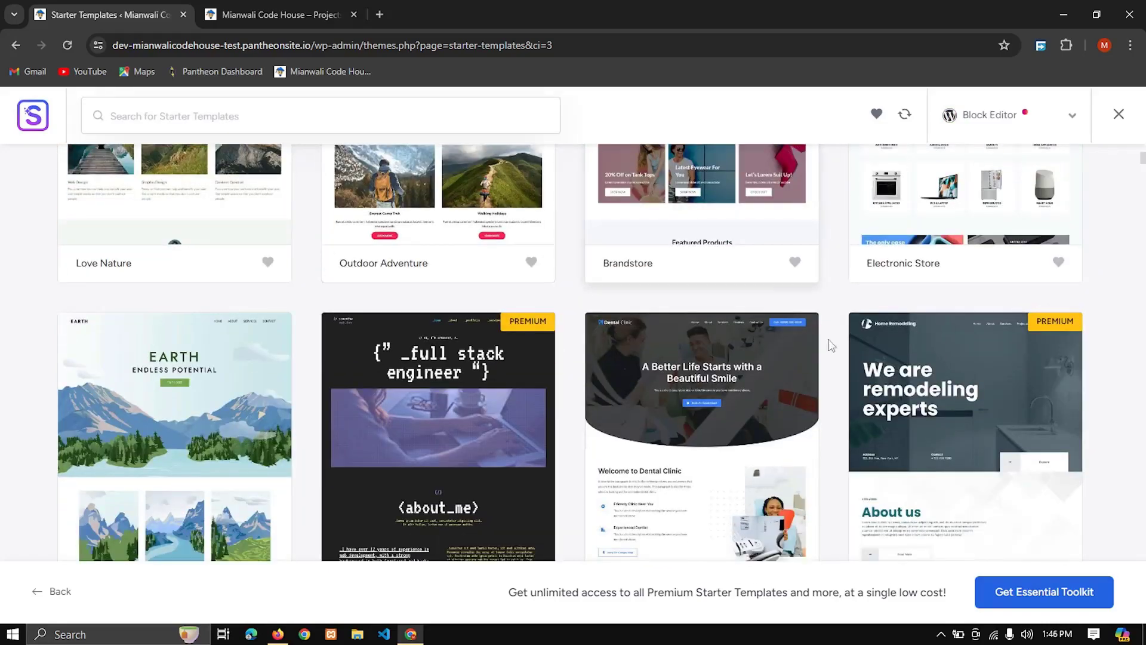
pyautogui.scroll(-12, 926, 484)
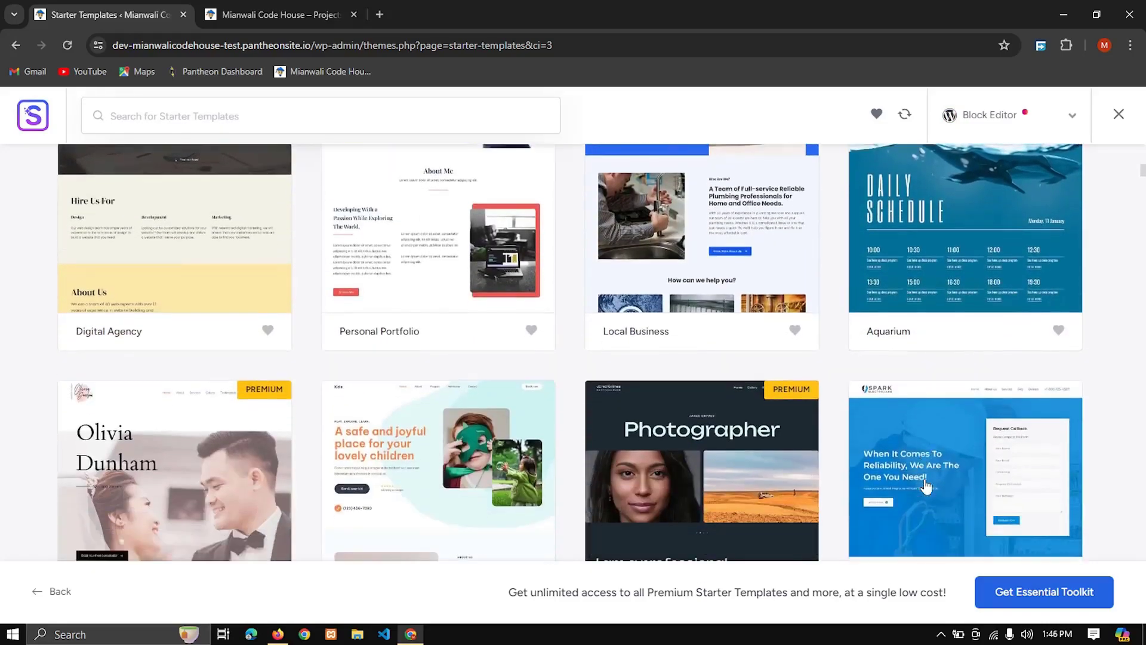
pyautogui.scroll(-15, 927, 486)
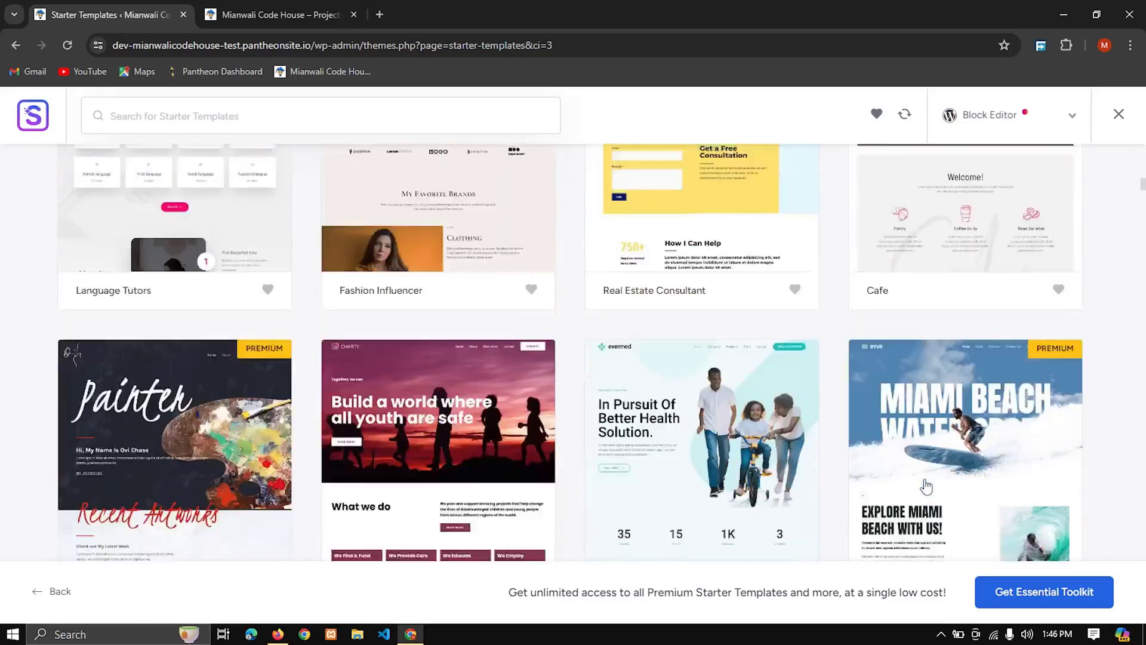
pyautogui.scroll(-2, 926, 487)
pyautogui.scroll(7, 926, 487)
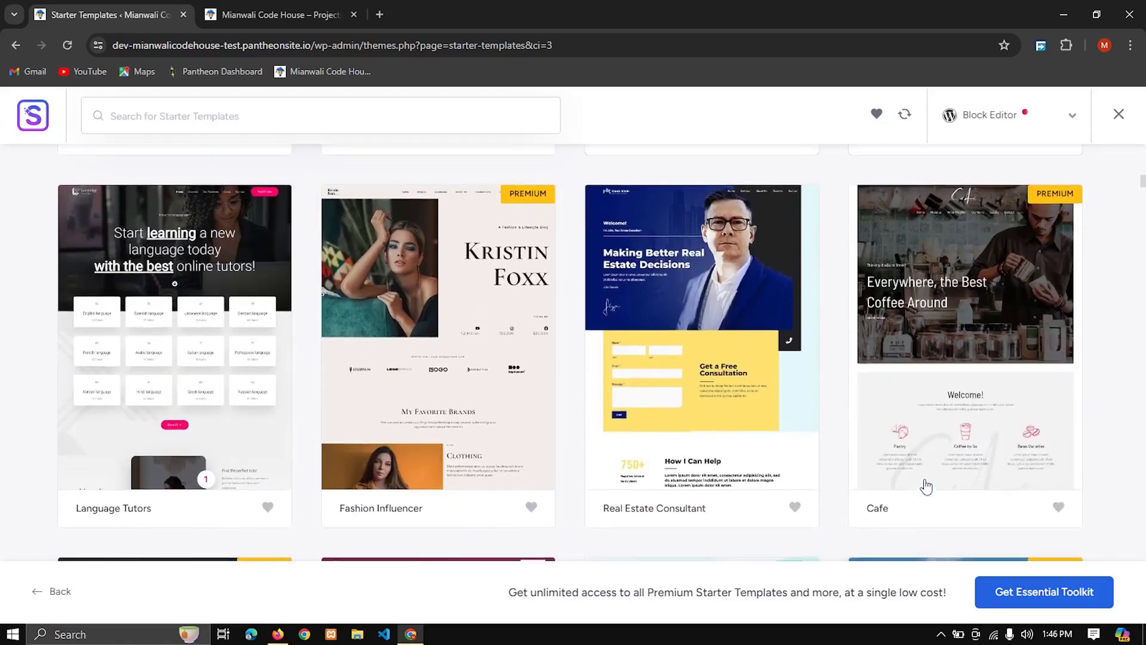
pyautogui.scroll(-20, 926, 487)
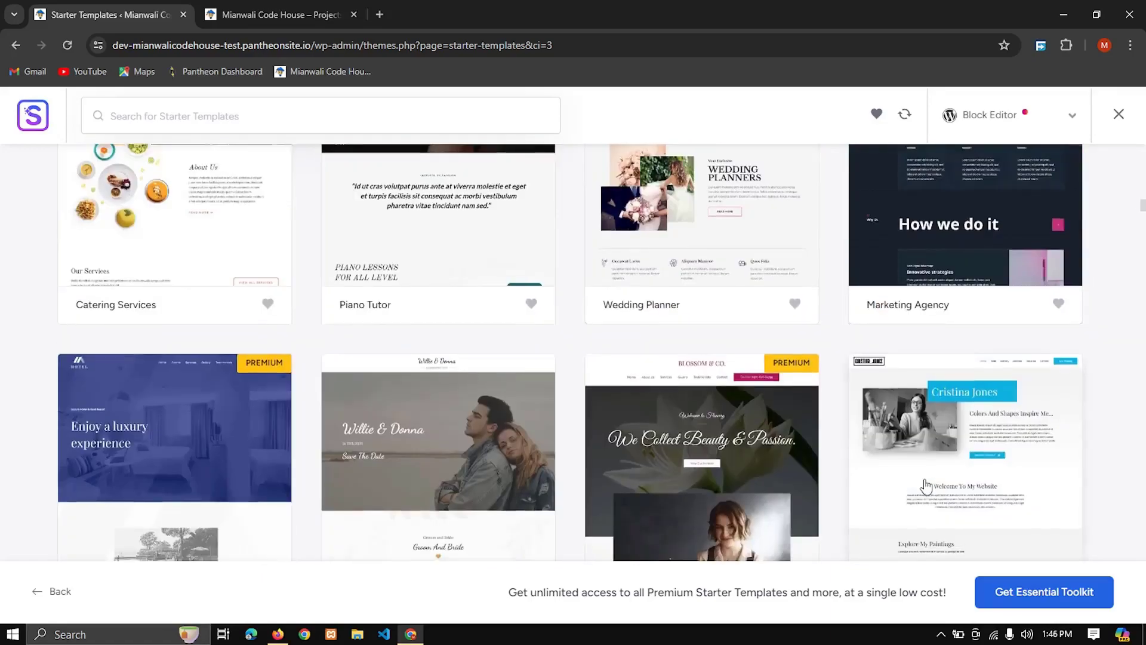
pyautogui.scroll(-20, 926, 487)
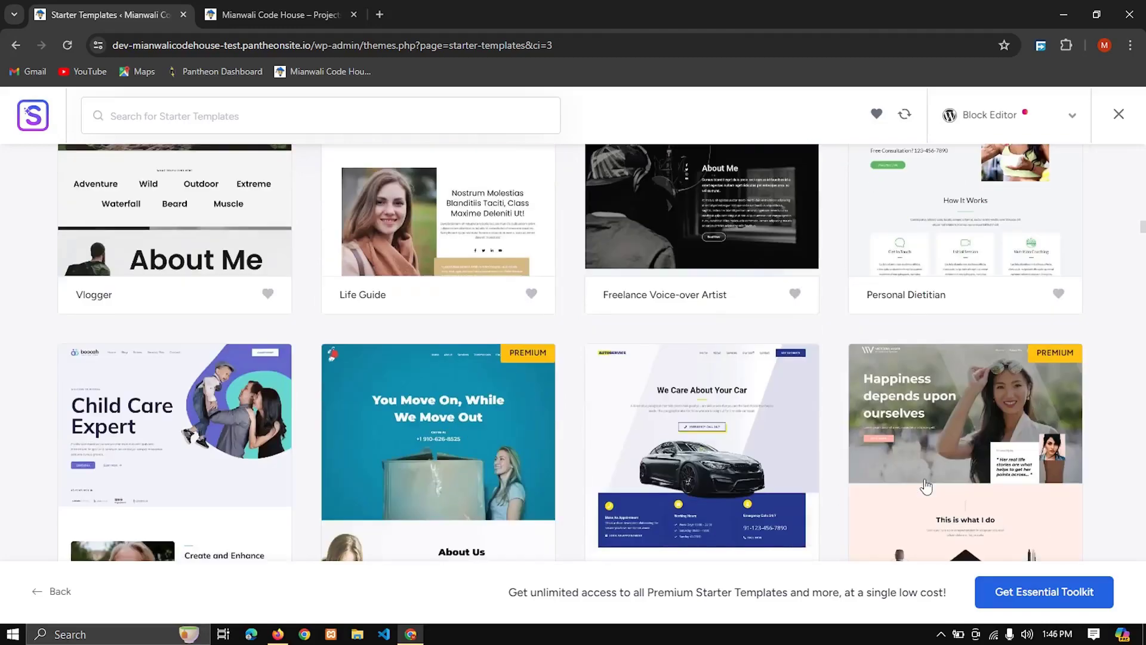
pyautogui.scroll(-14, 926, 487)
pyautogui.press('Home')
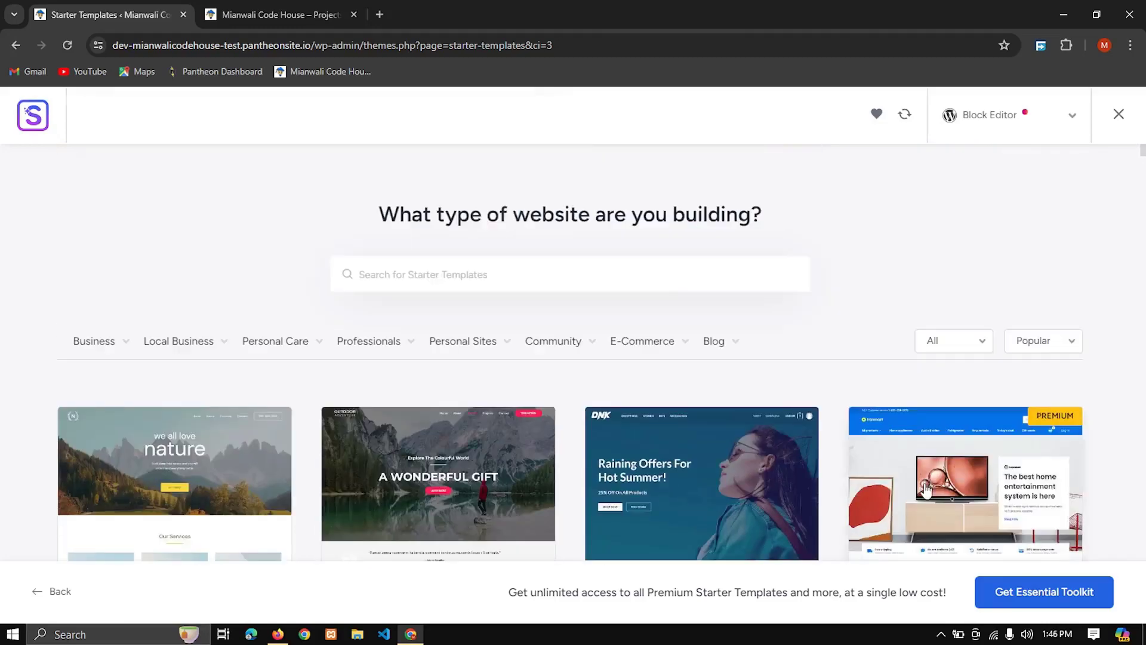
# Step: Filter the starter templates by Electrician under Local Business and look over the neighbouring categories
pyautogui.moveTo(175, 357)
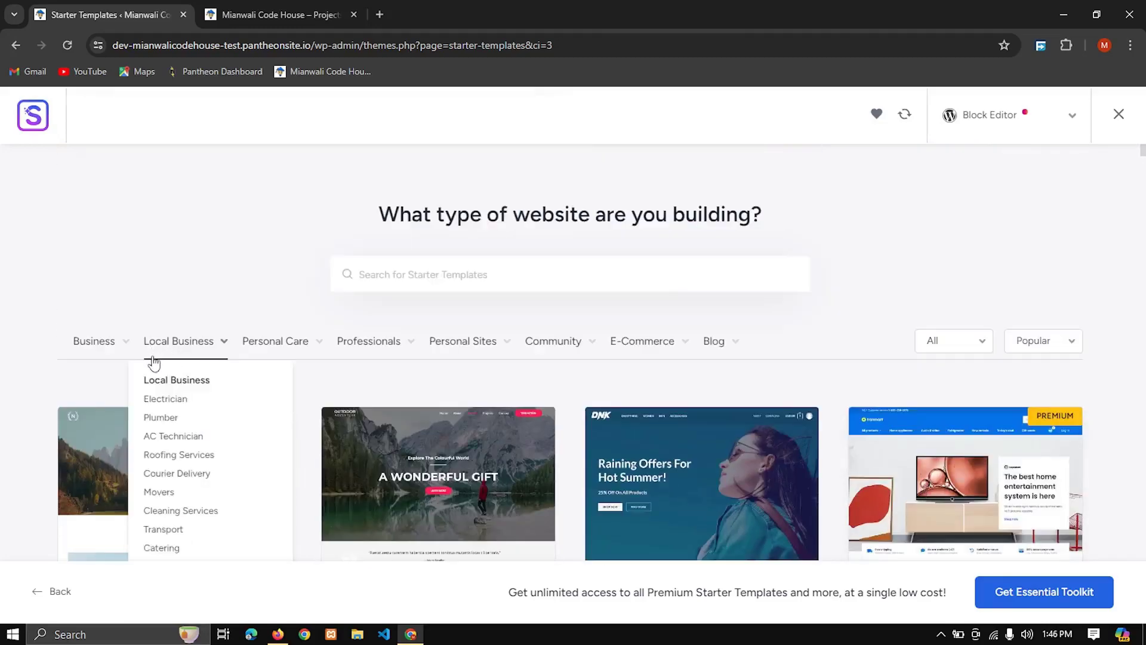
pyautogui.click(165, 398)
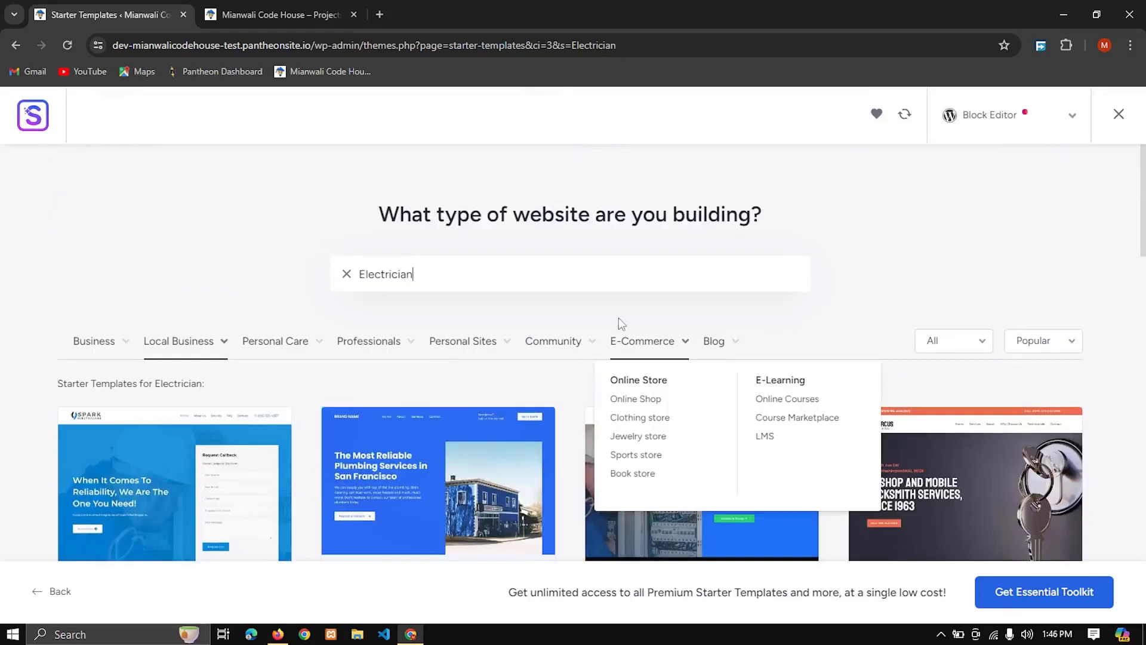
pyautogui.moveTo(170, 351)
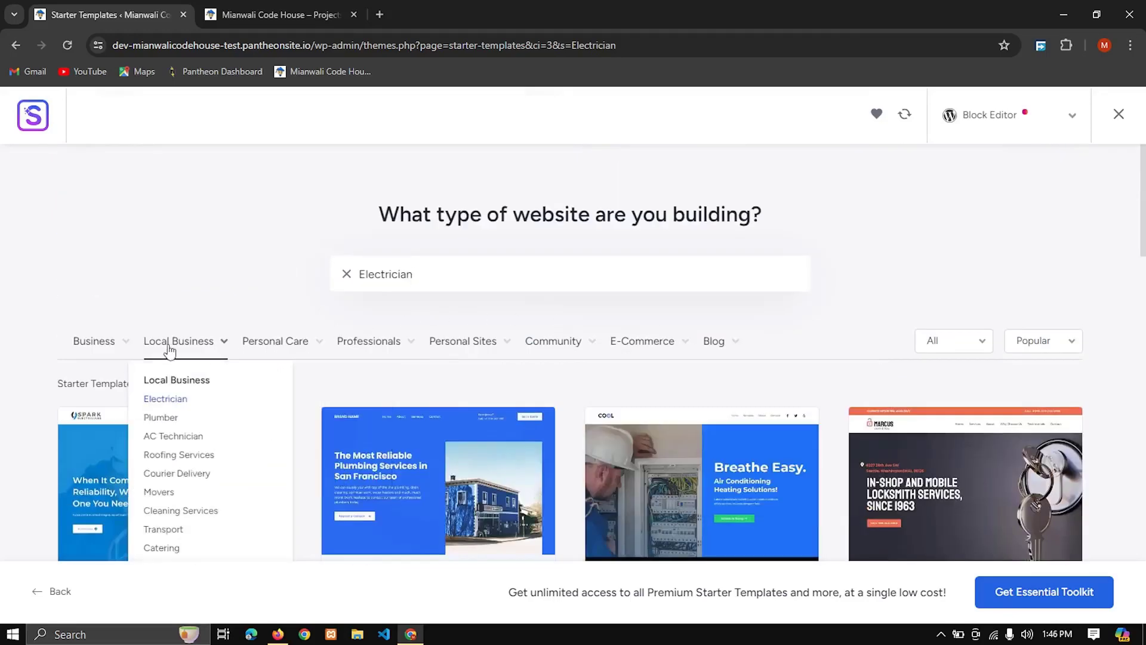
pyautogui.moveTo(119, 354)
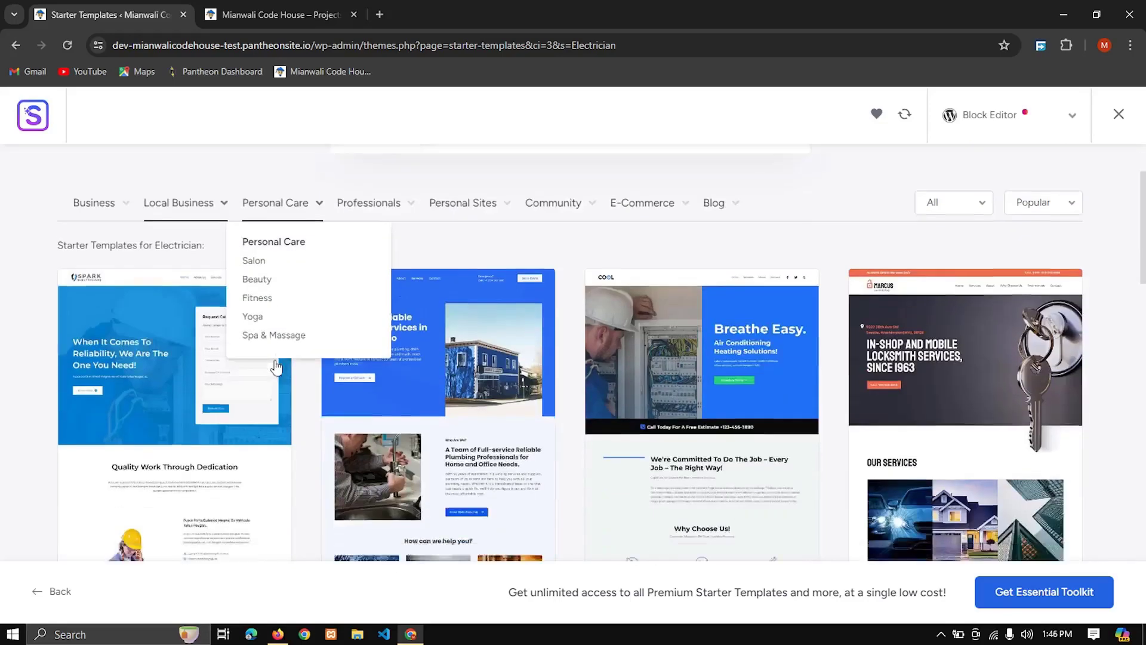
pyautogui.scroll(-2, 274, 370)
pyautogui.moveTo(167, 261)
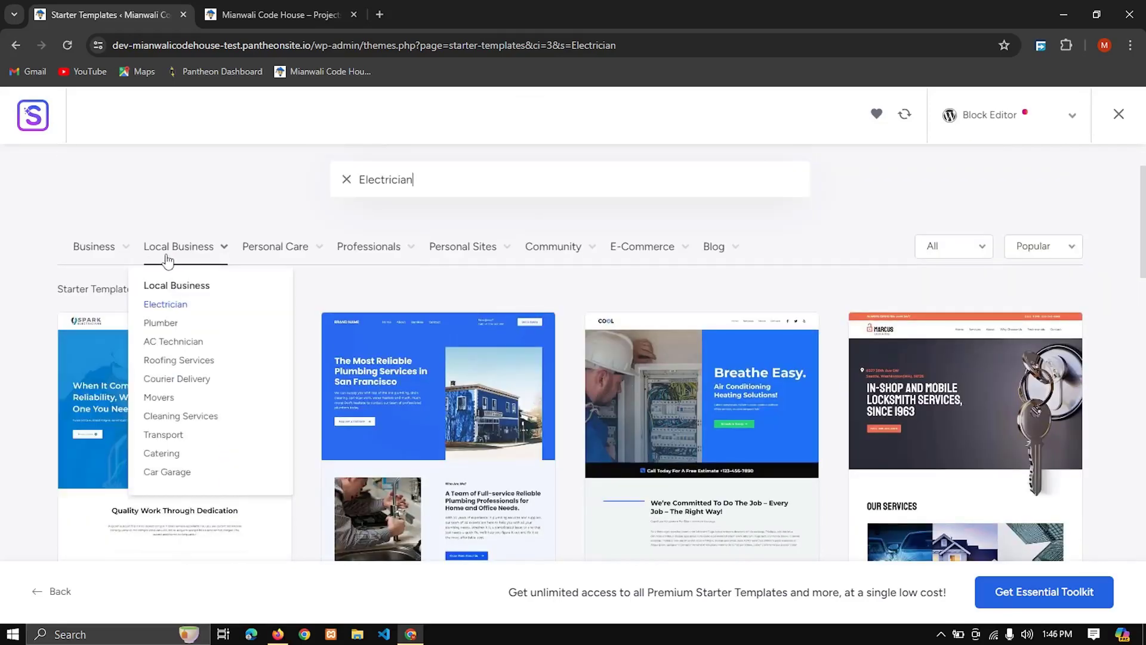
pyautogui.moveTo(281, 255)
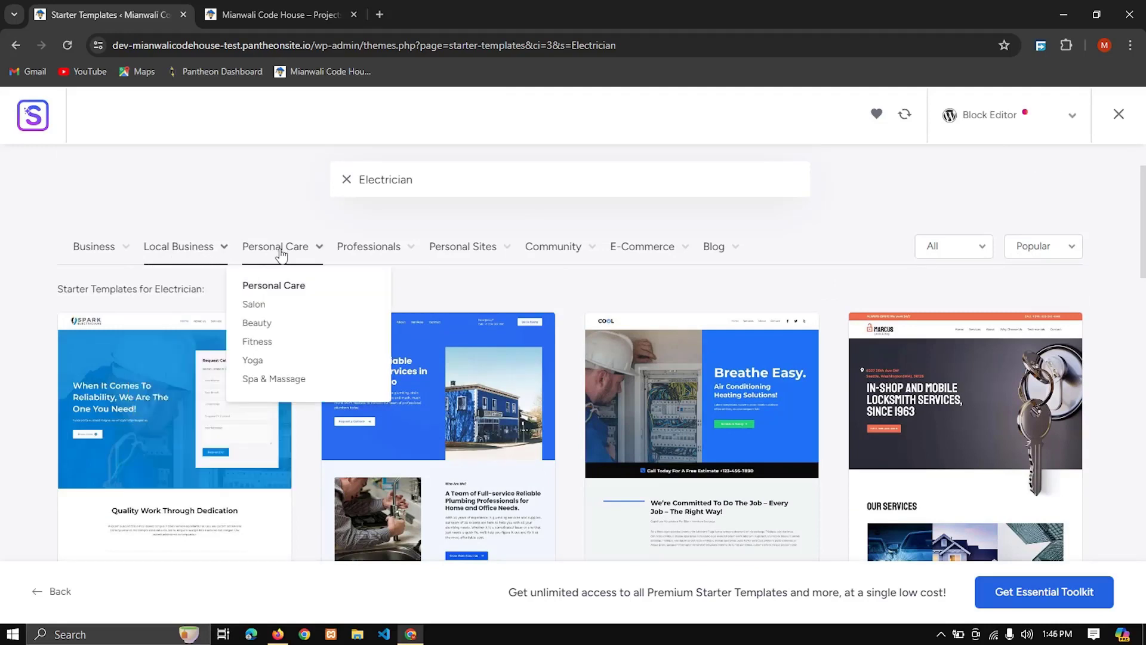
# Step: Filter the starter templates by Web Designer under Professionals and look through the matching designs
pyautogui.moveTo(356, 258)
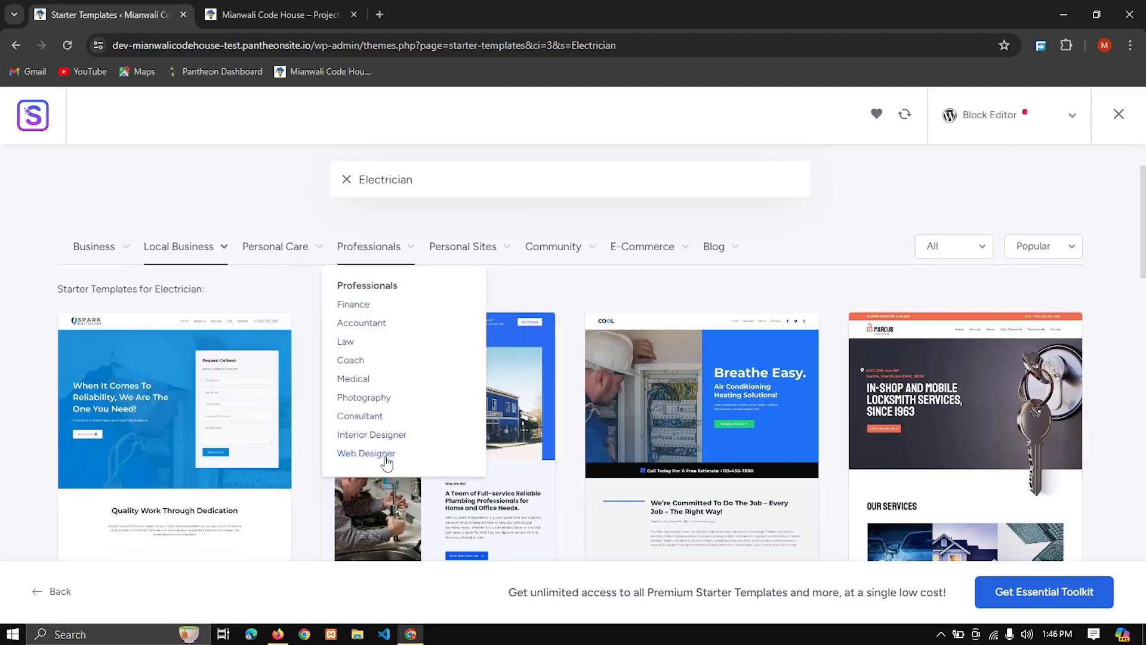
pyautogui.click(386, 459)
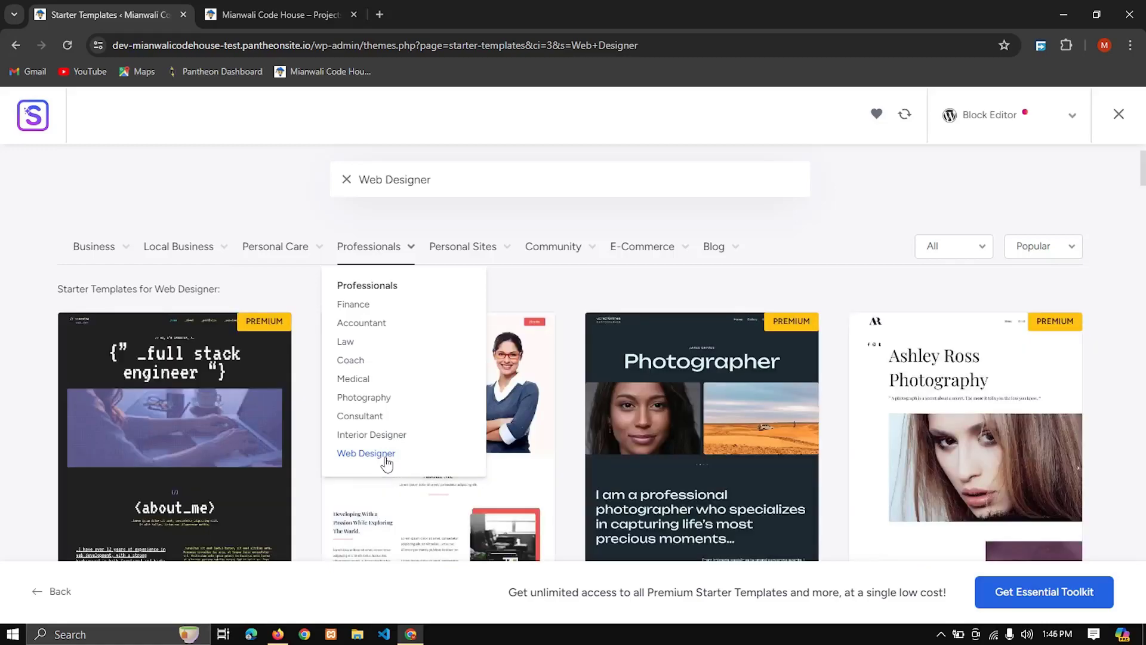
pyautogui.scroll(-5, 763, 389)
pyautogui.scroll(-15, 763, 388)
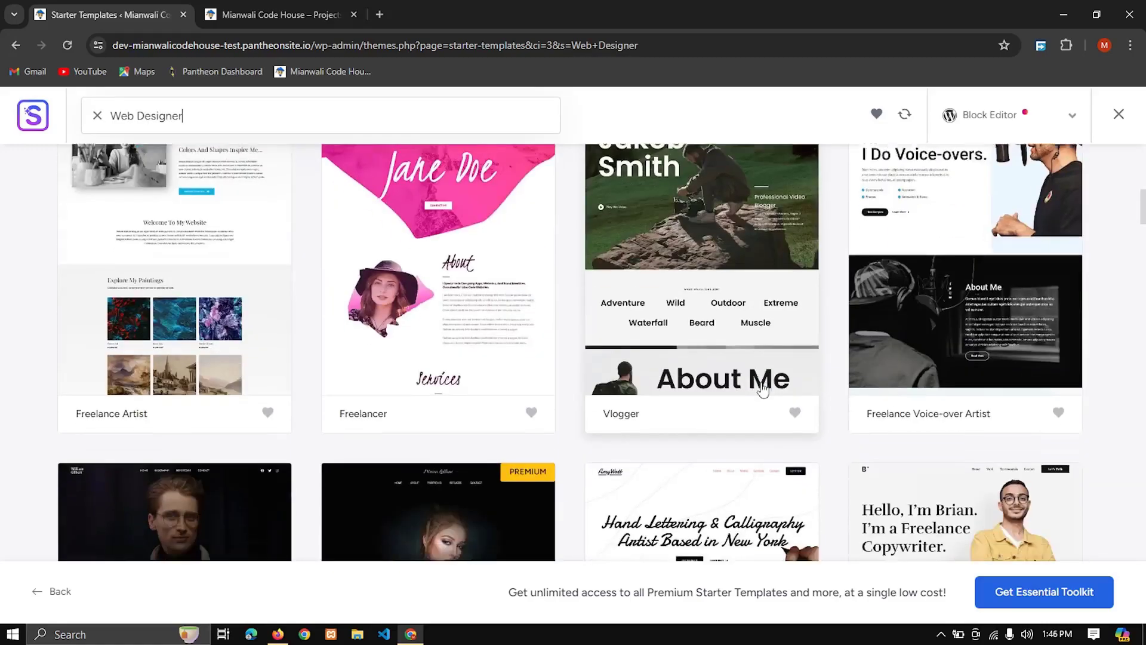
pyautogui.scroll(-3, 763, 389)
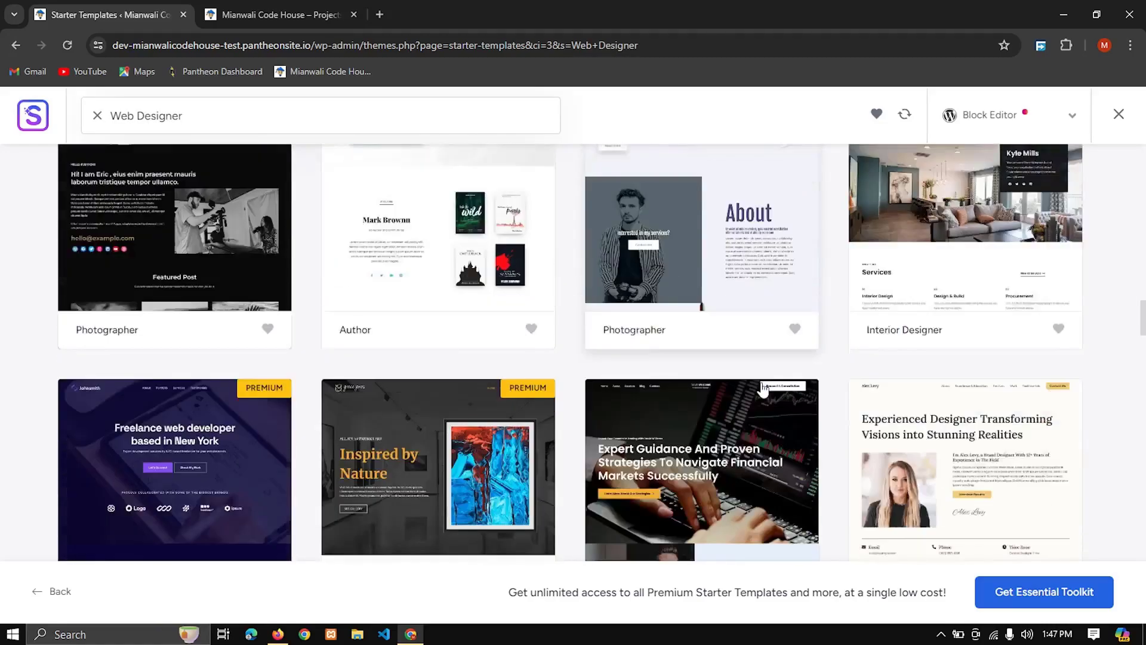
pyautogui.scroll(3, 763, 388)
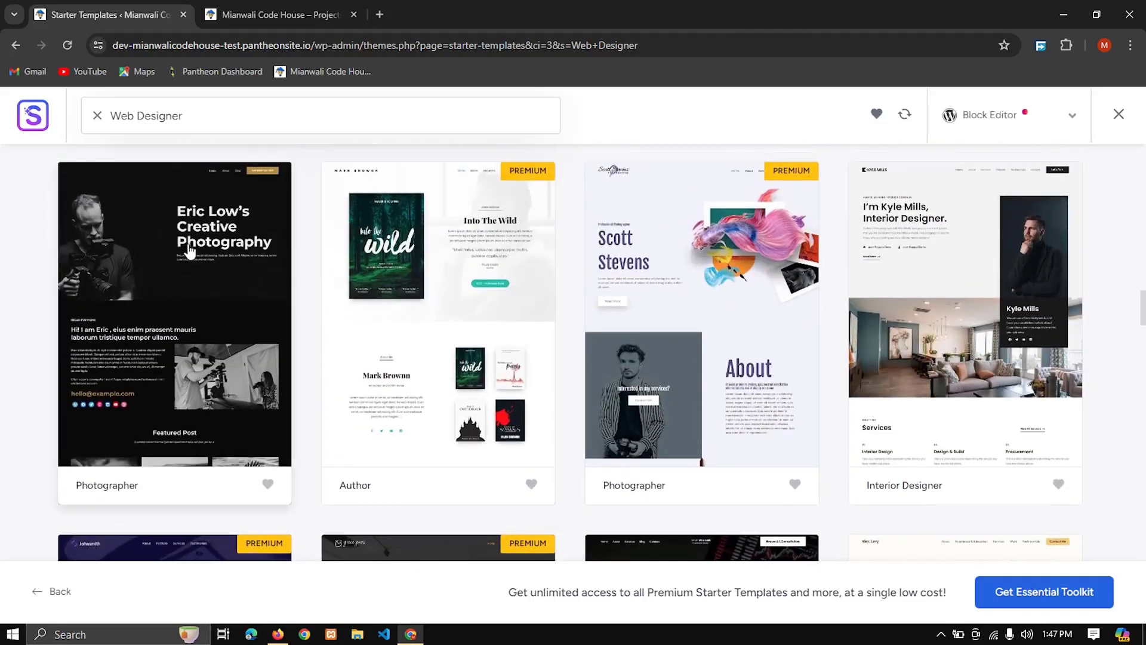
pyautogui.scroll(-10, 514, 342)
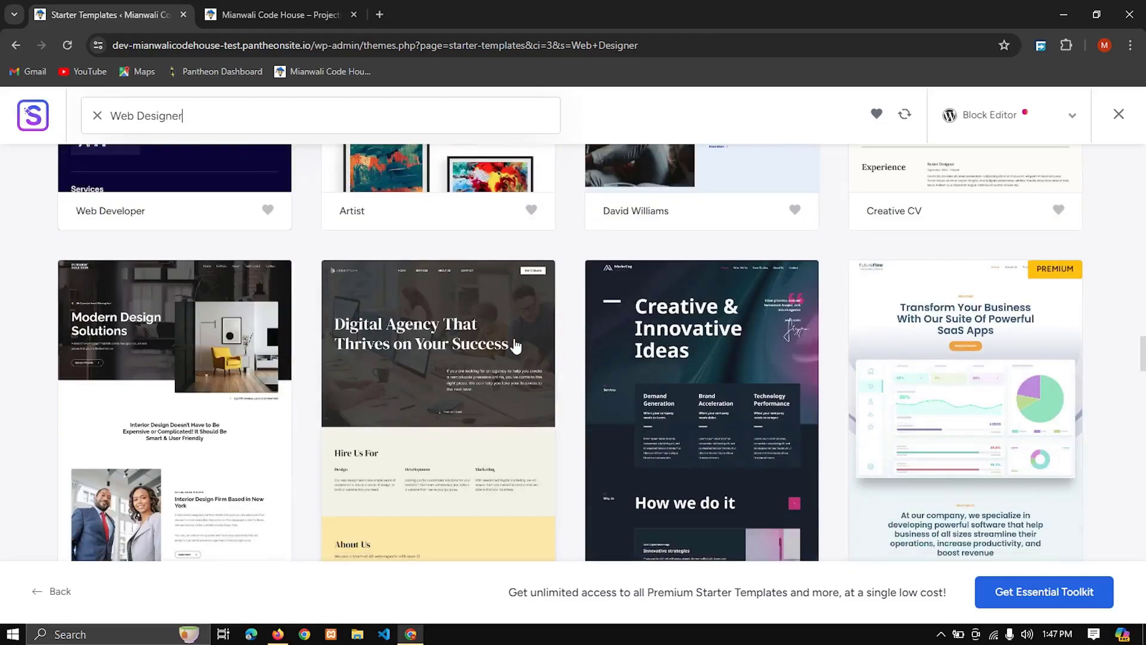
pyautogui.scroll(20, 516, 346)
# Step: Filter the starter templates by Agency under Business and select the Roofing Agency template
pyautogui.moveTo(457, 348)
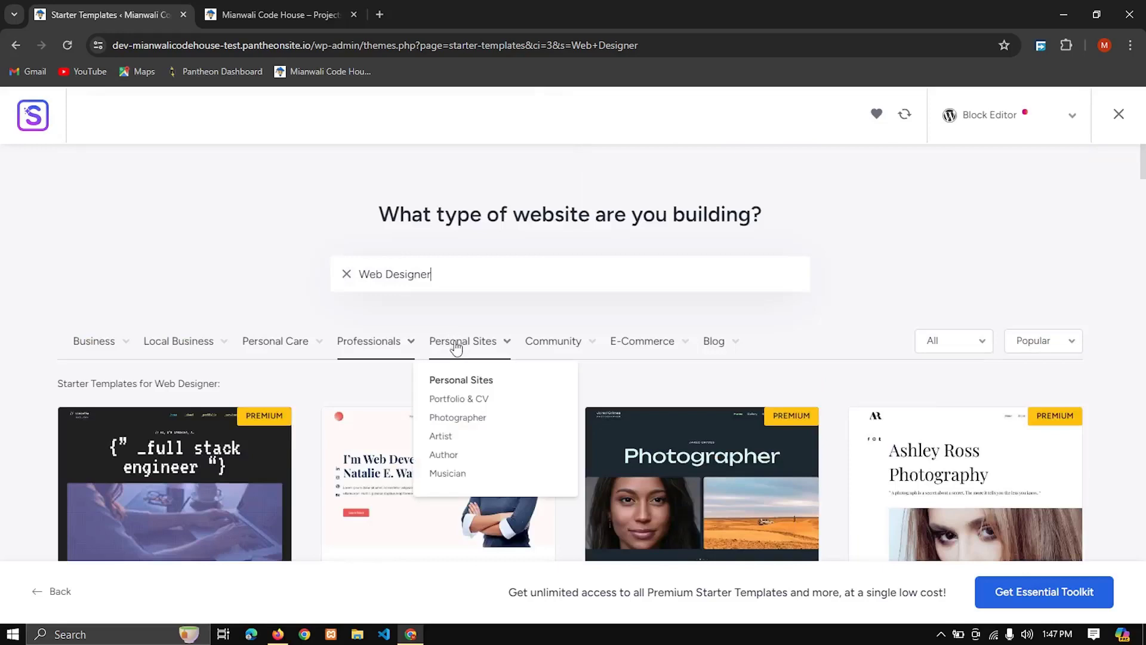
pyautogui.moveTo(563, 348)
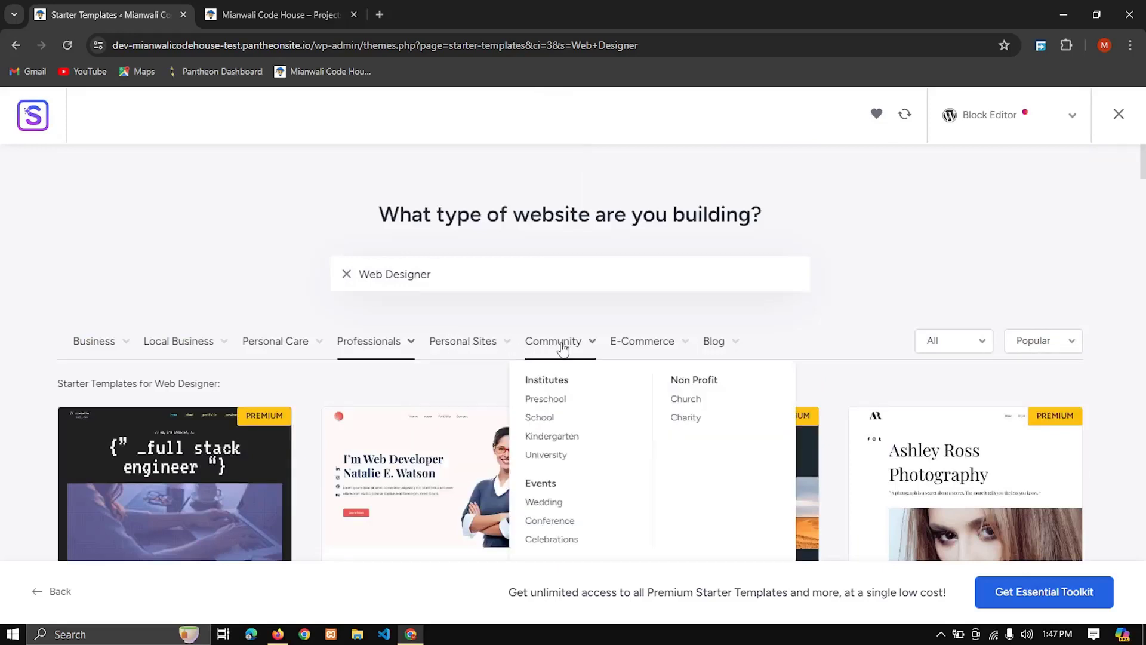
pyautogui.moveTo(718, 362)
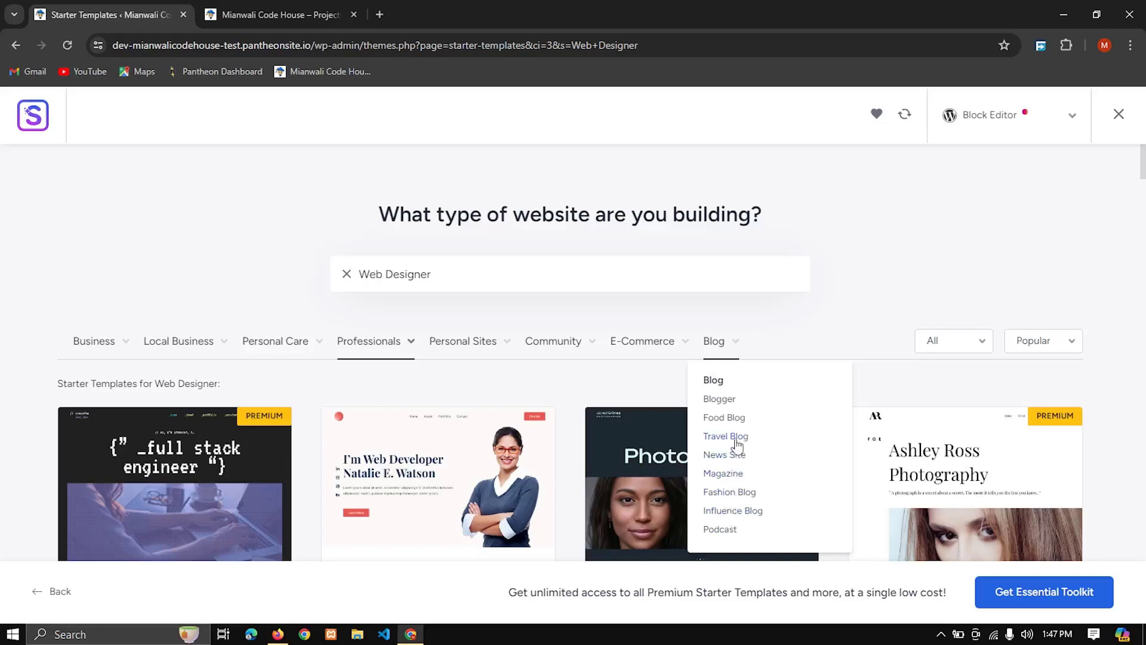
pyautogui.click(90, 396)
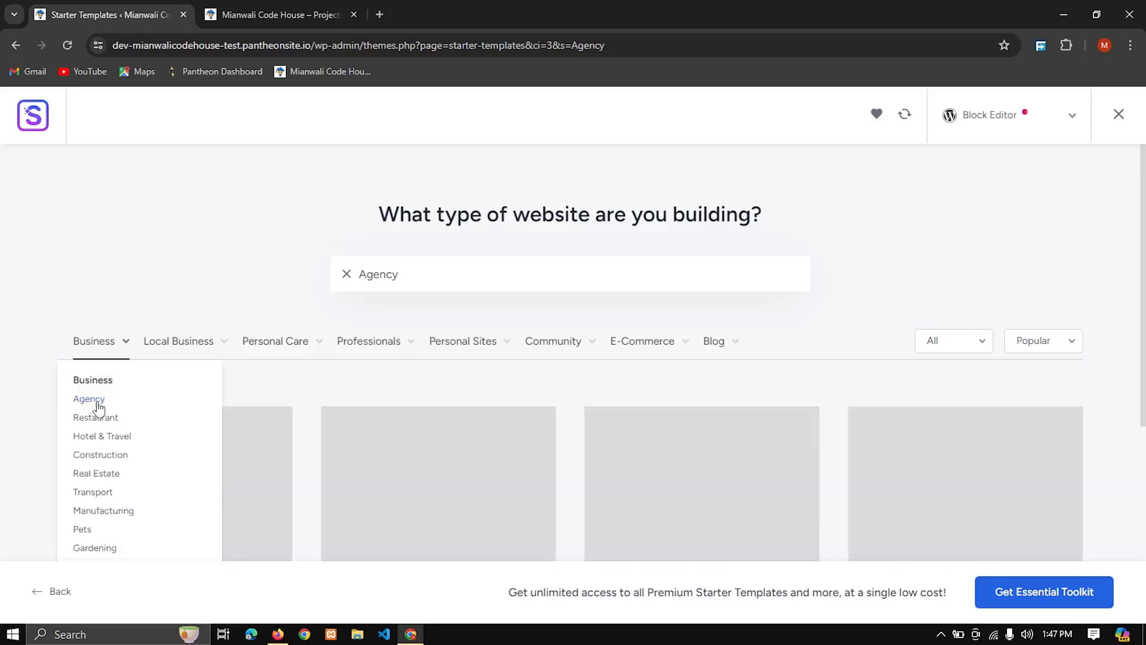
pyautogui.scroll(-3, 697, 324)
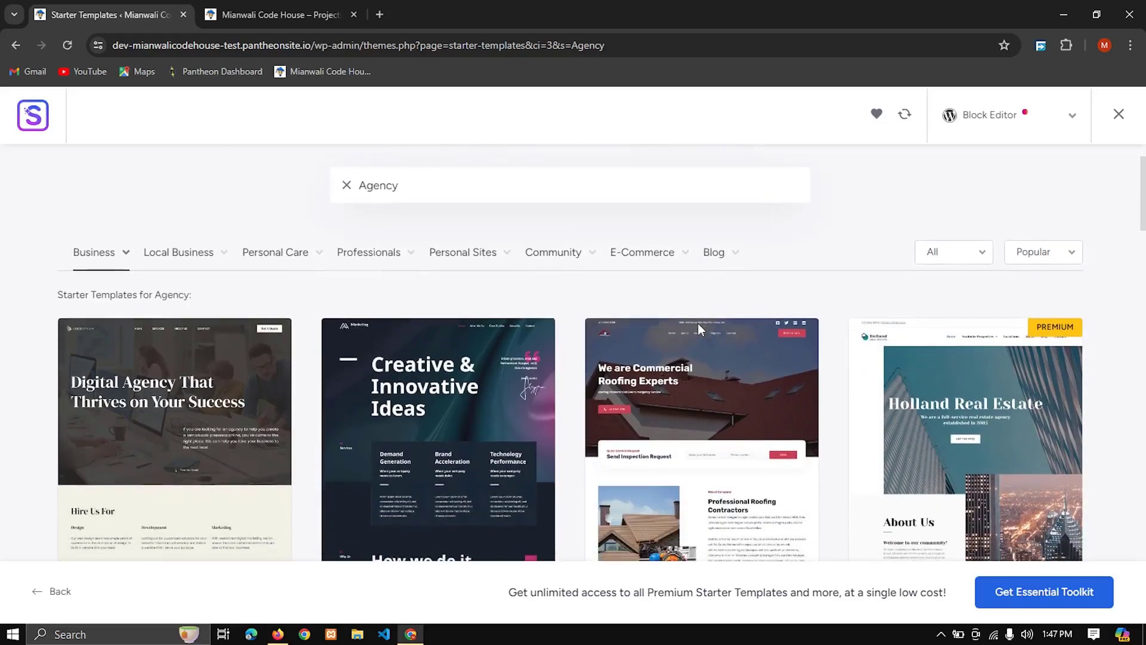
pyautogui.scroll(-1, 699, 330)
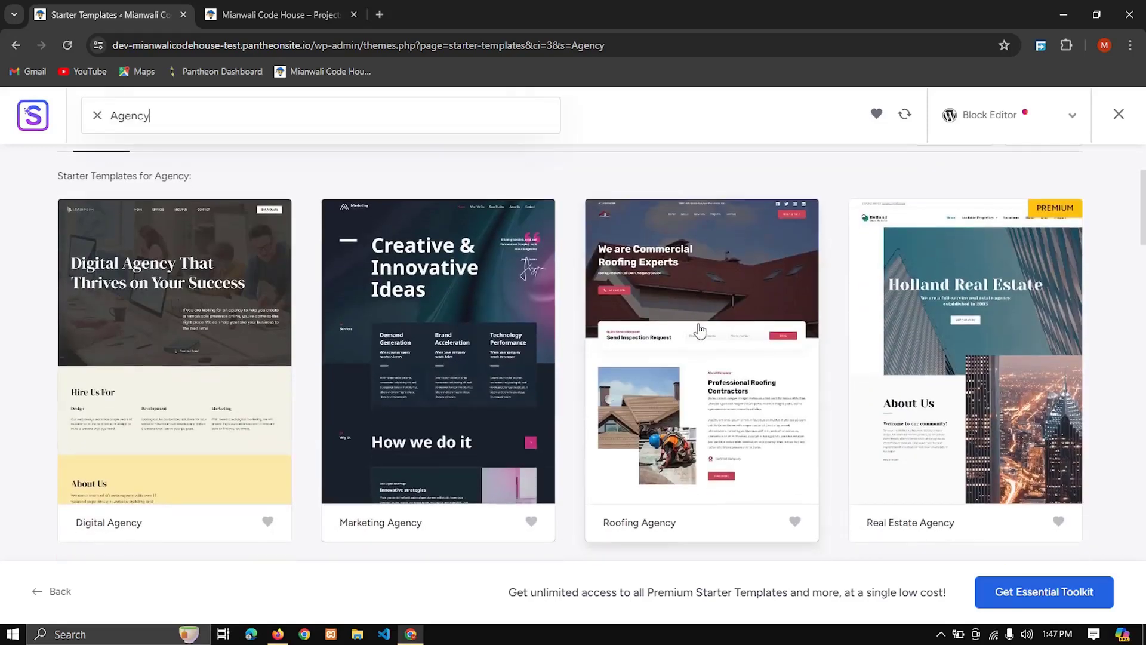
pyautogui.click(755, 289)
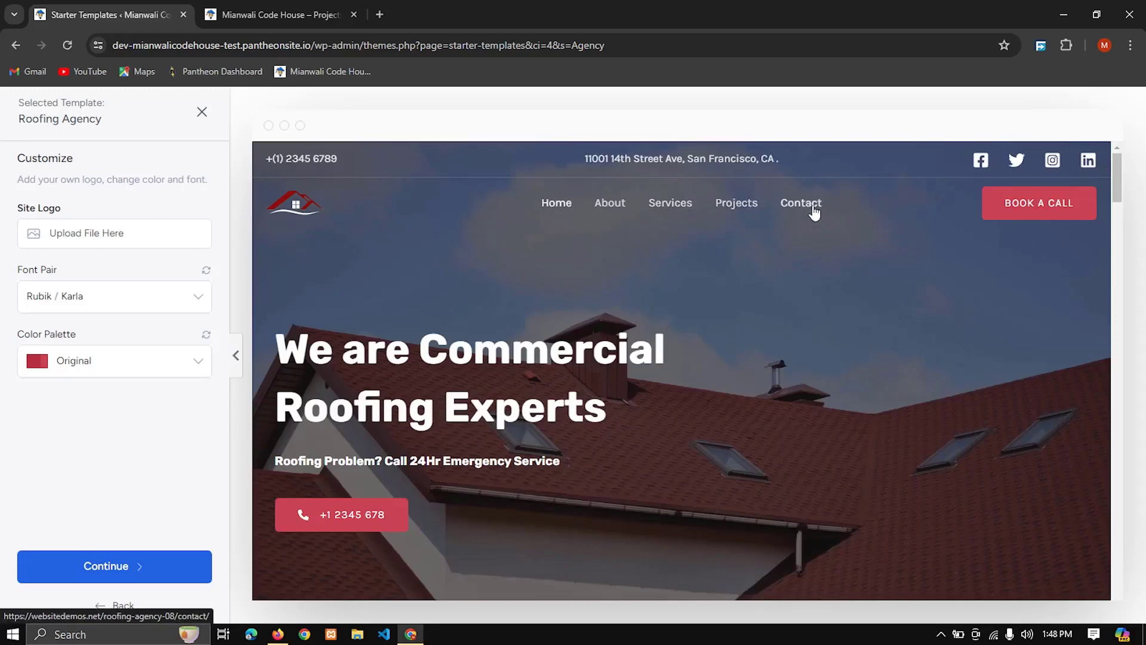
# Step: Review the Roofing Agency preview and continue to feature selection with the original logo, Rubik / Karla fonts and Original palette
pyautogui.scroll(-9, 716, 407)
pyautogui.scroll(10, 718, 406)
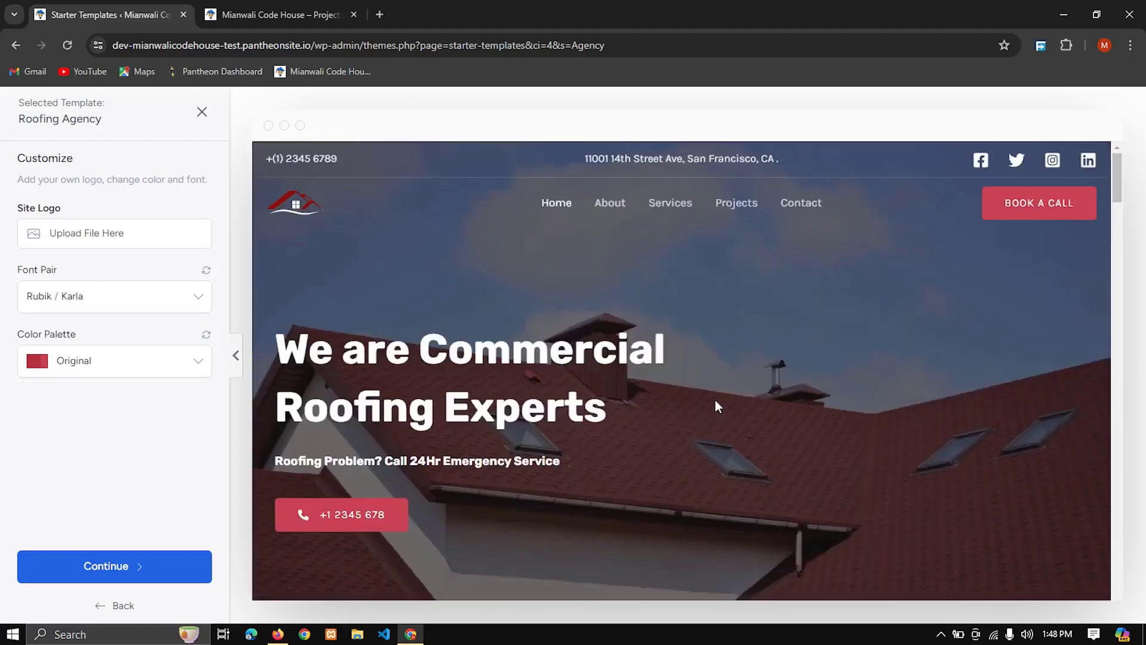
pyautogui.click(86, 555)
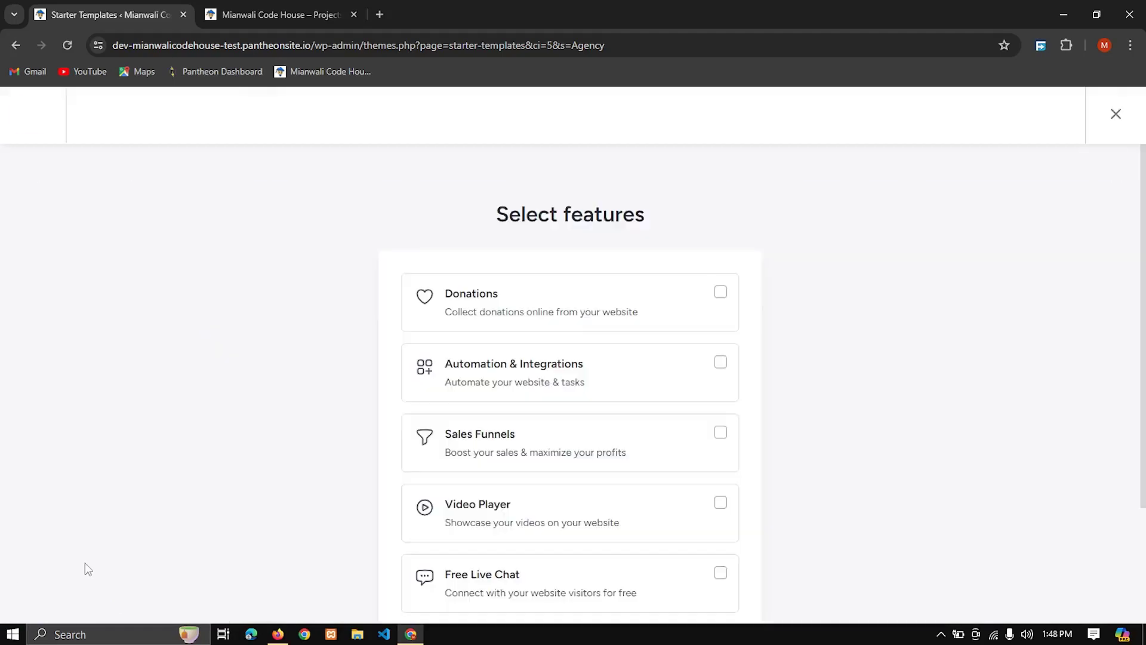
# Step: Skip the feature selection and build the website with the personal details left blank and the default import options kept
pyautogui.scroll(-3, 545, 415)
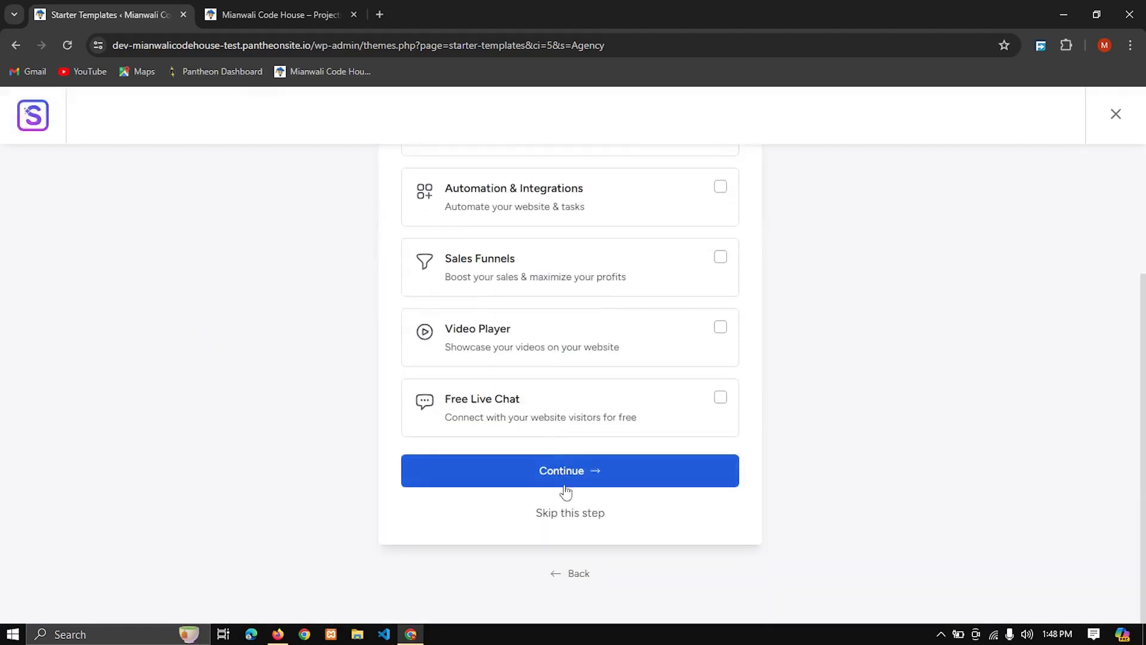
pyautogui.click(571, 517)
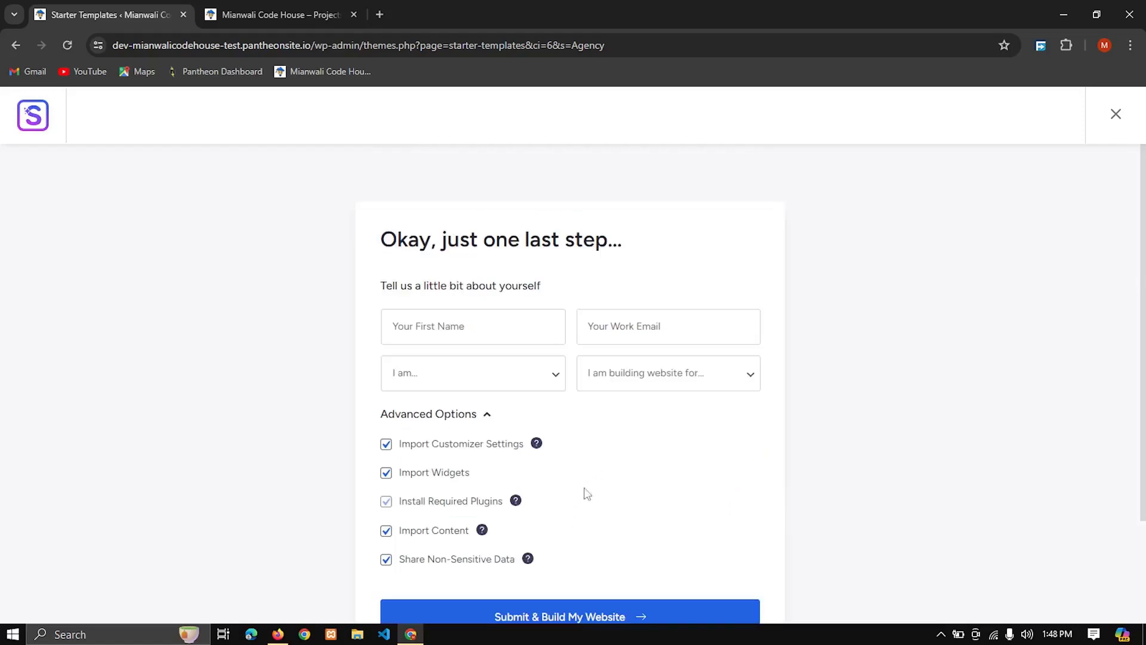
pyautogui.scroll(-3, 582, 520)
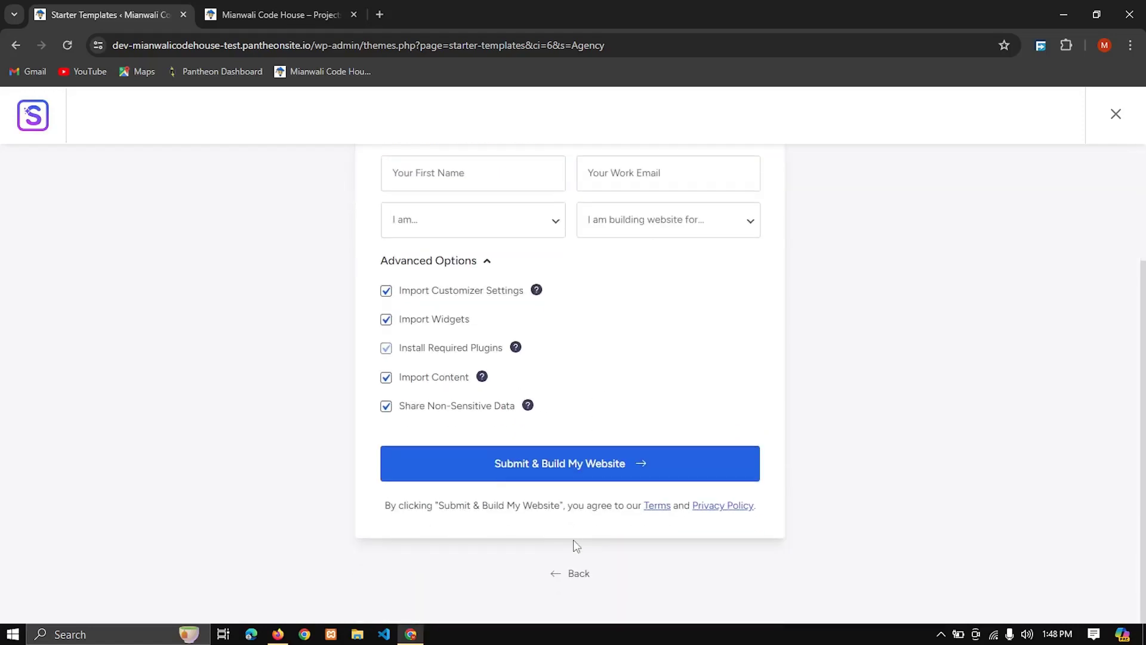
pyautogui.click(629, 472)
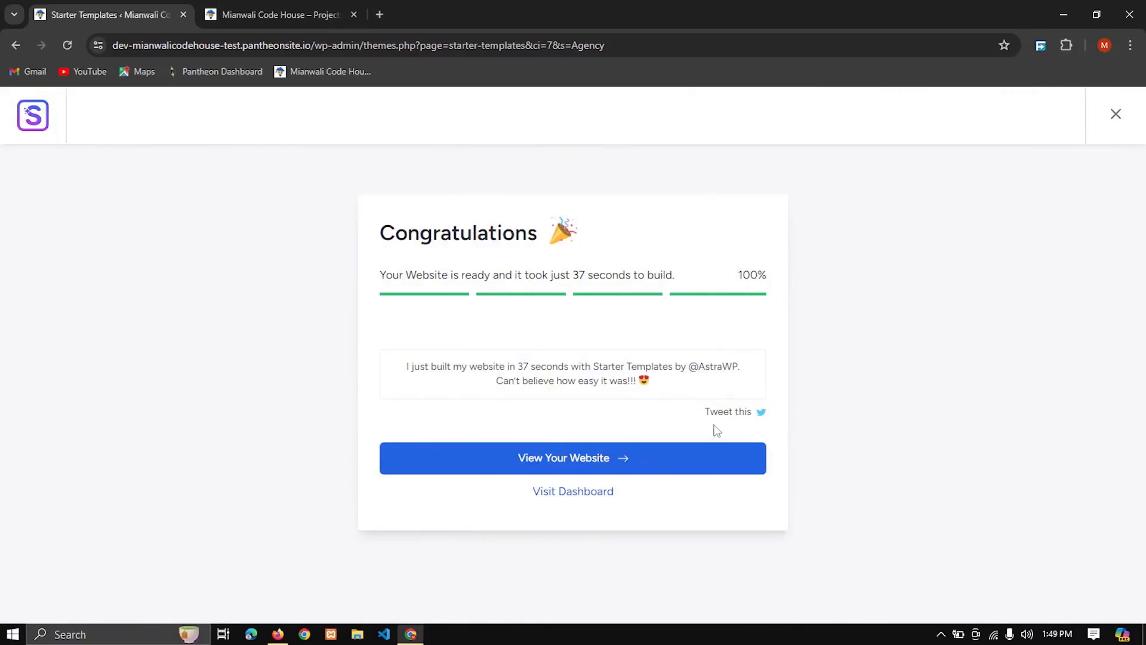
# Step: View the built website and look through its homepage from the hero section to the free quote form
pyautogui.click(534, 459)
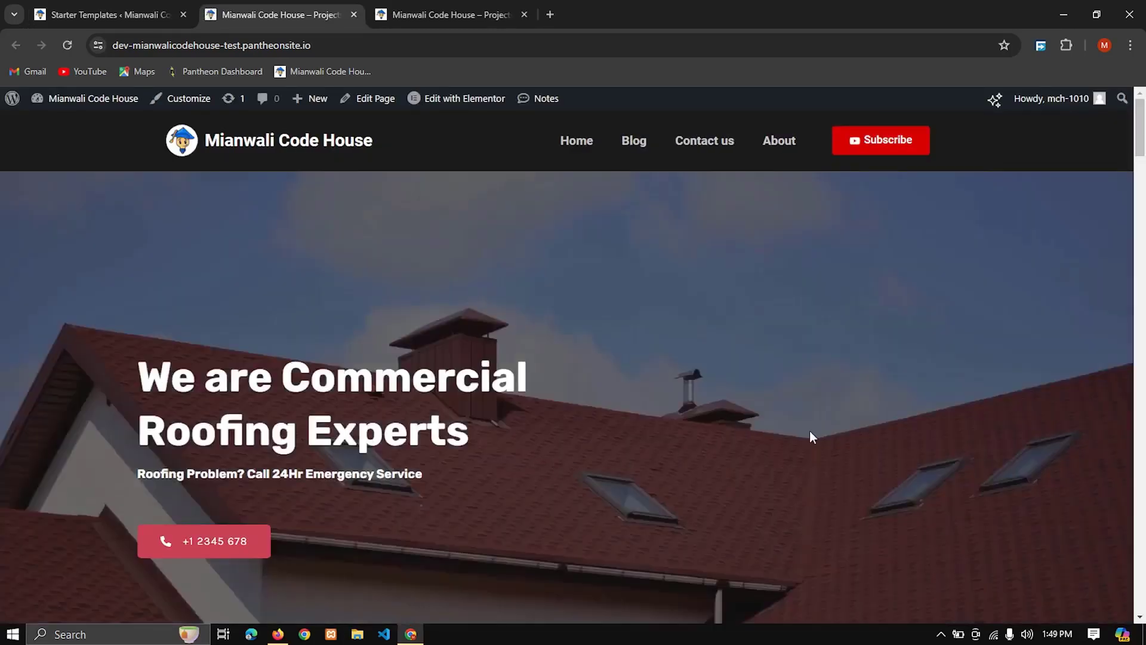
pyautogui.scroll(-15, 810, 431)
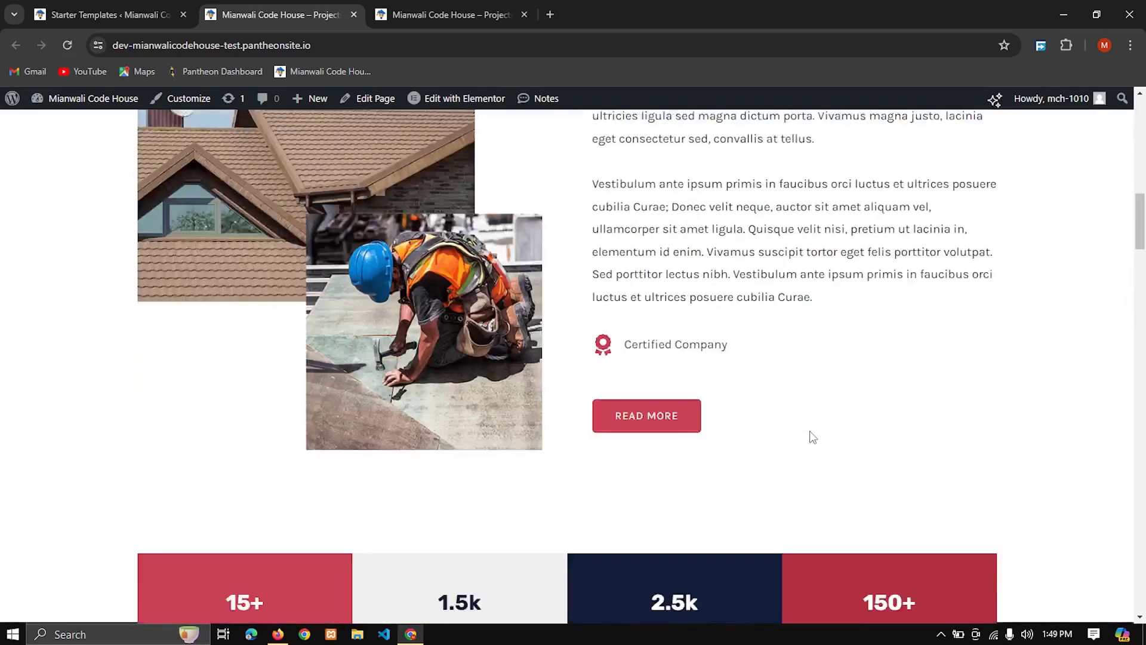
pyautogui.scroll(-13, 810, 431)
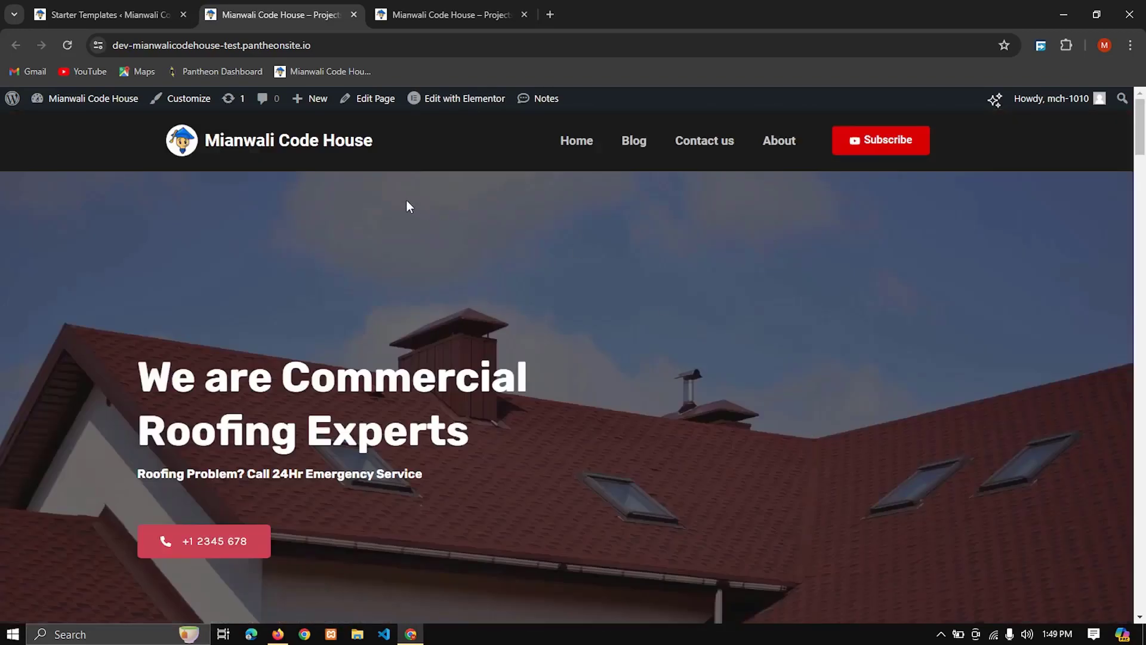
pyautogui.scroll(-20, 403, 173)
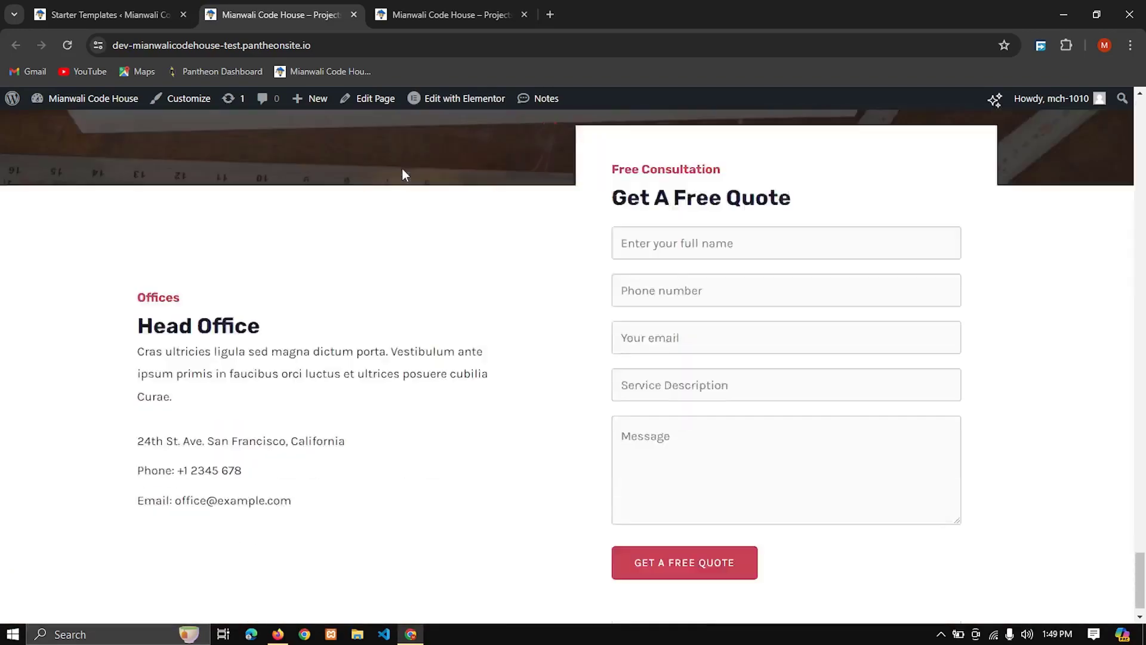
pyautogui.scroll(20, 548, 461)
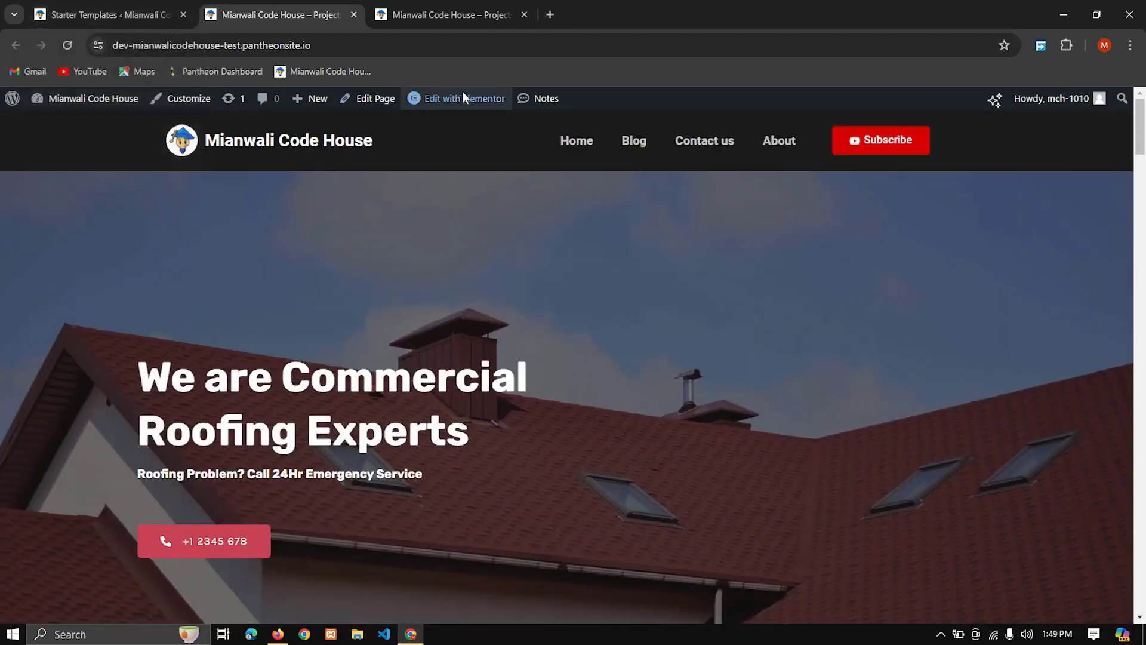
# Step: Open the Elementor Theme Builder from the new homepage and close the tab holding the old Home page
pyautogui.moveTo(467, 97)
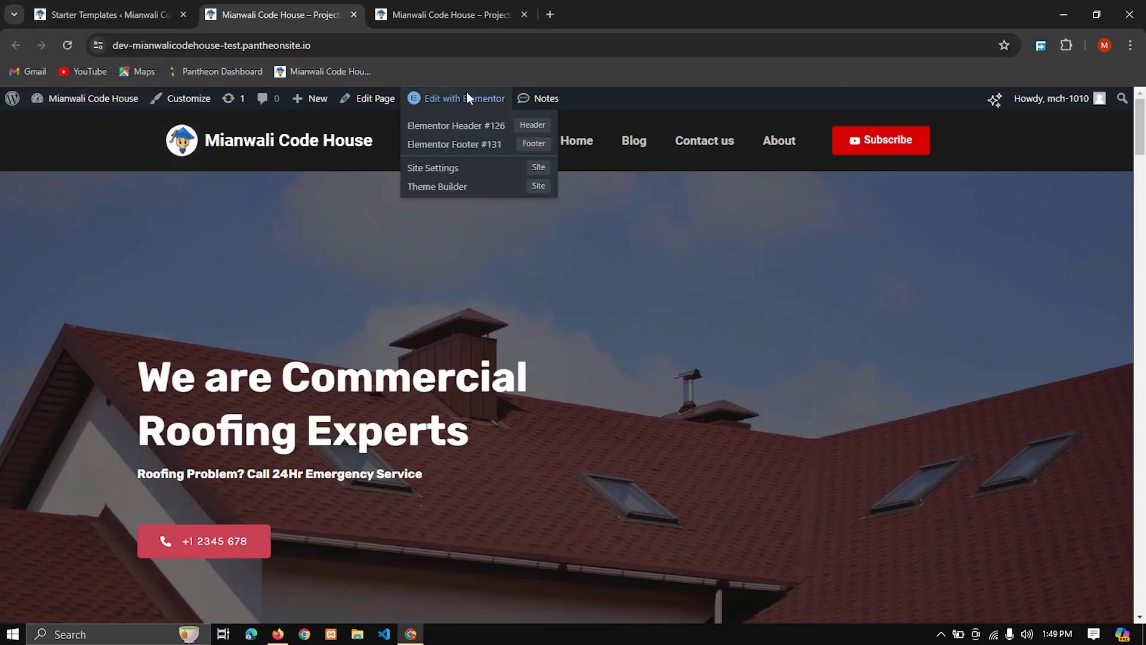
pyautogui.click(425, 187)
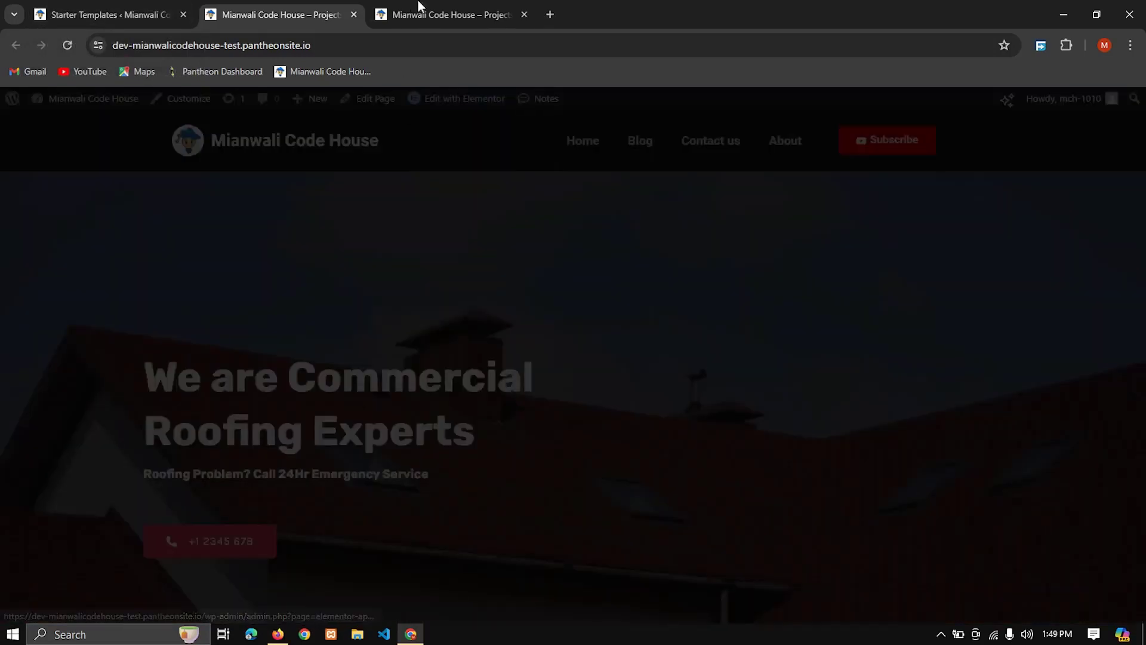
pyautogui.click(420, 6)
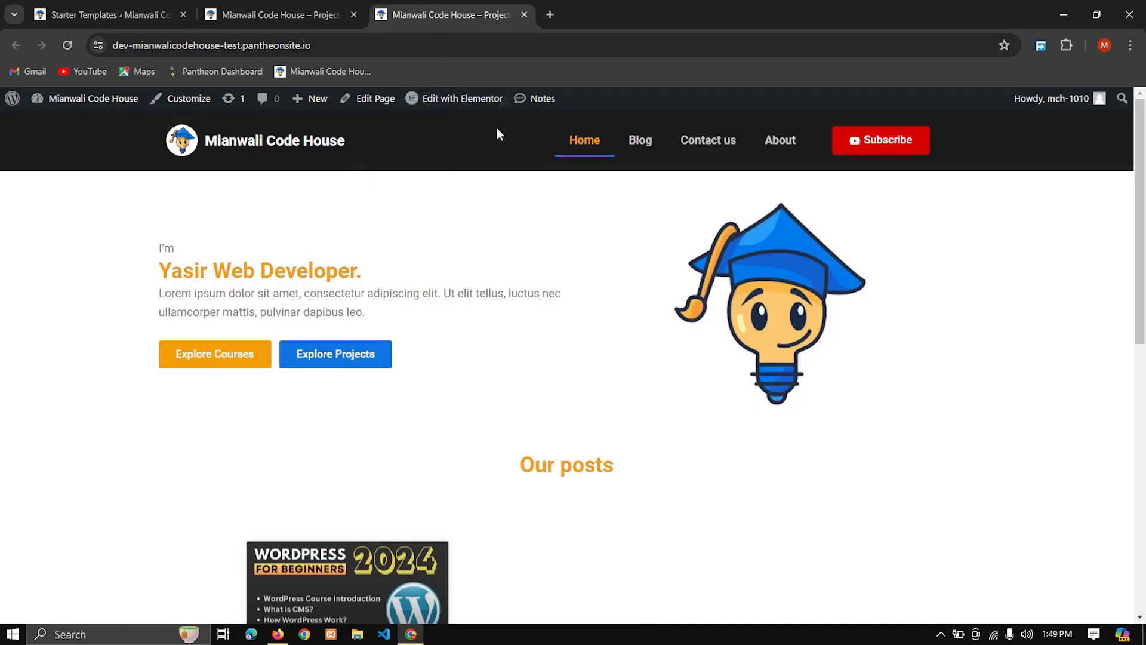
pyautogui.moveTo(482, 110)
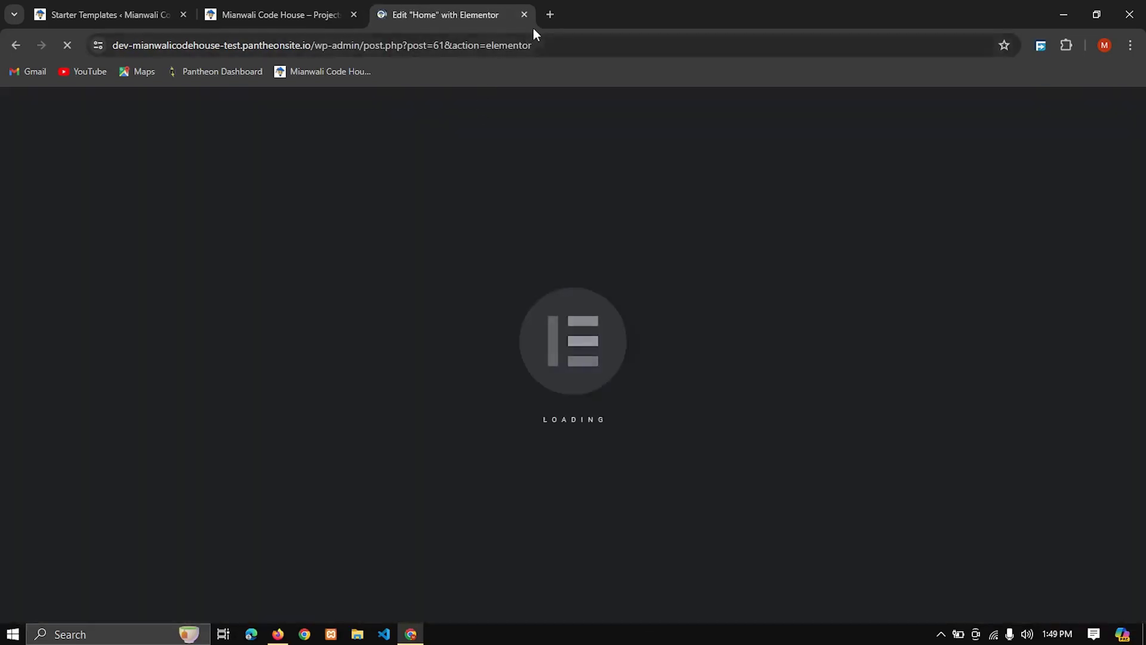
pyautogui.click(549, 15)
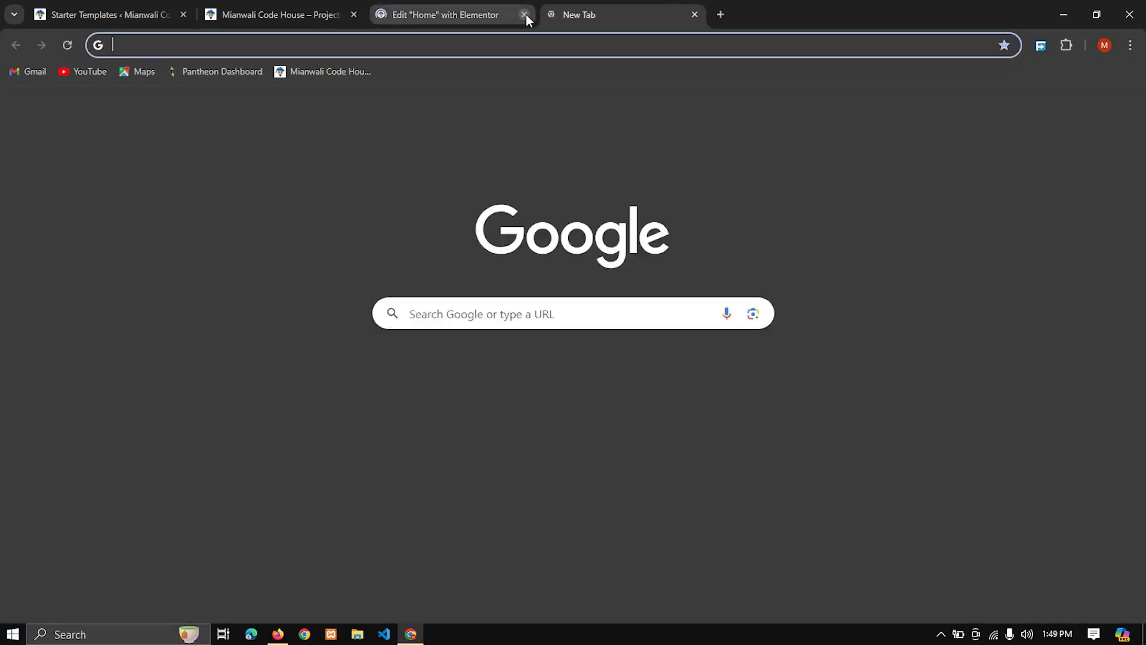
pyautogui.middleClick(488, 14)
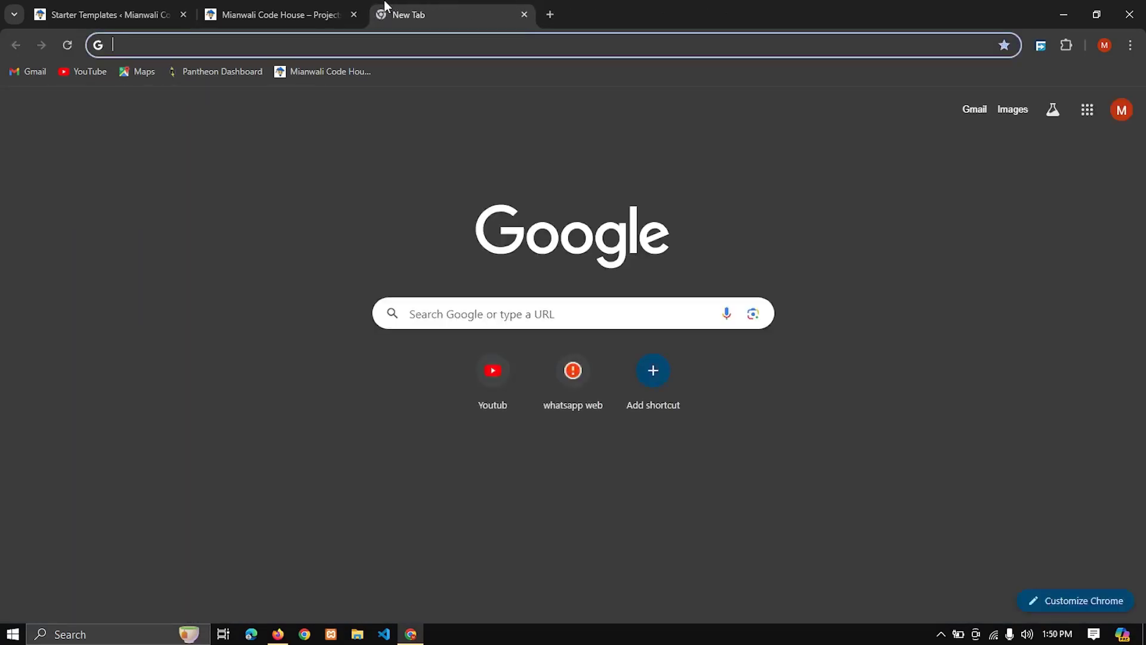
pyautogui.click(284, 8)
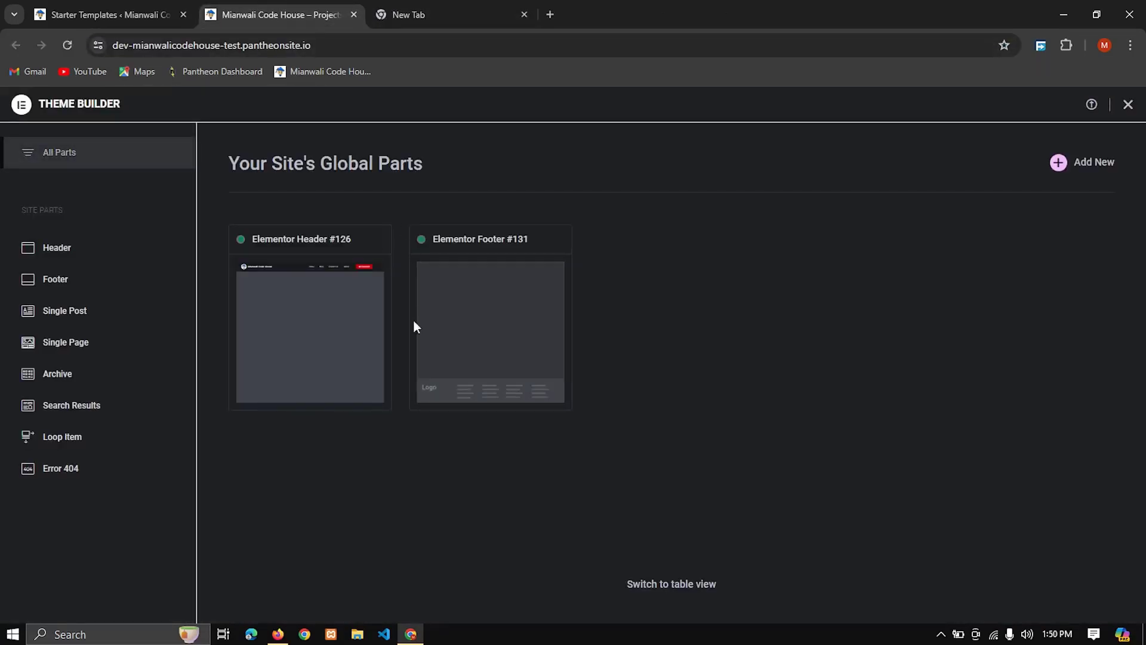
# Step: Set the display condition of Elementor Header #126 to Exclude for Entire Site and save it
pyautogui.click(101, 246)
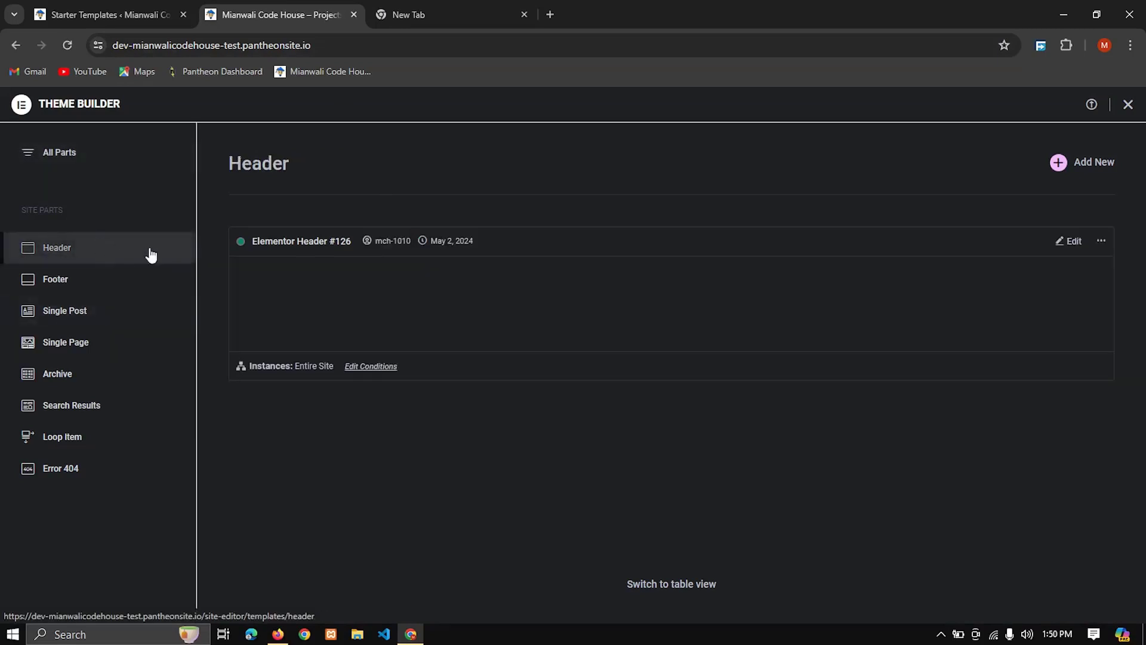
pyautogui.click(377, 366)
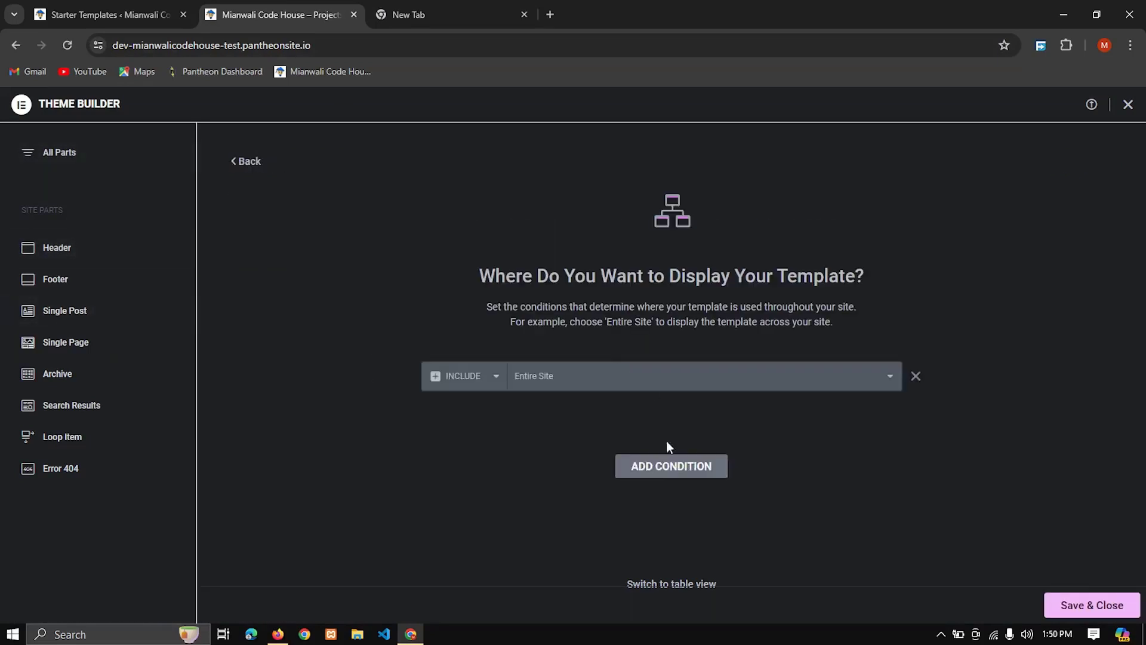
pyautogui.click(470, 382)
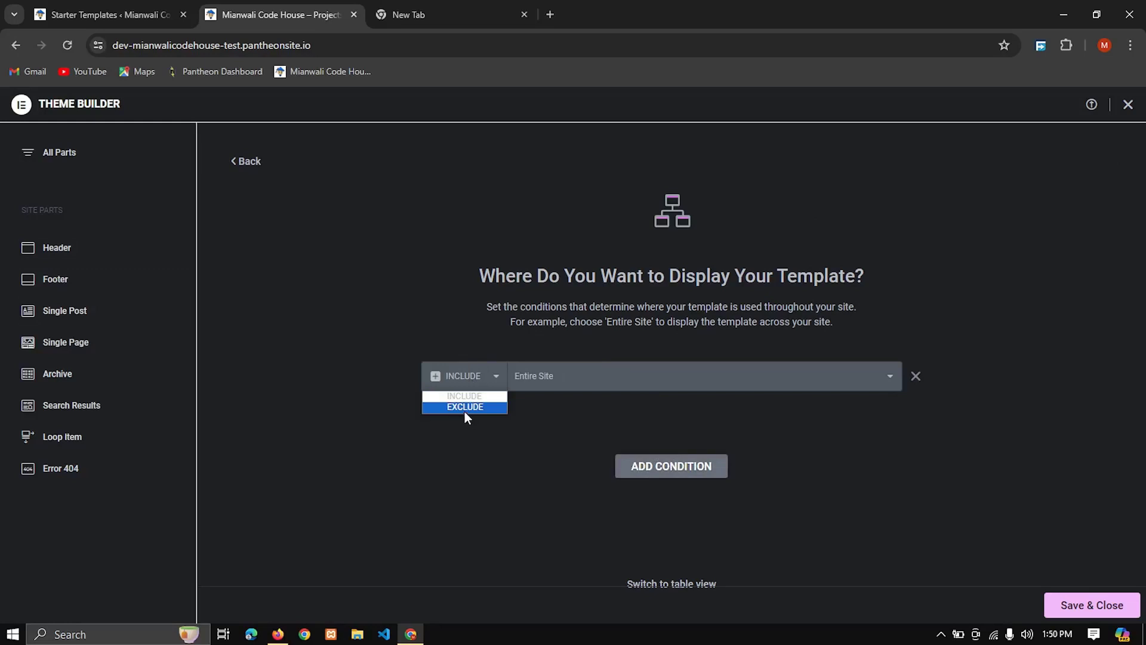
pyautogui.click(466, 412)
pyautogui.click(1076, 607)
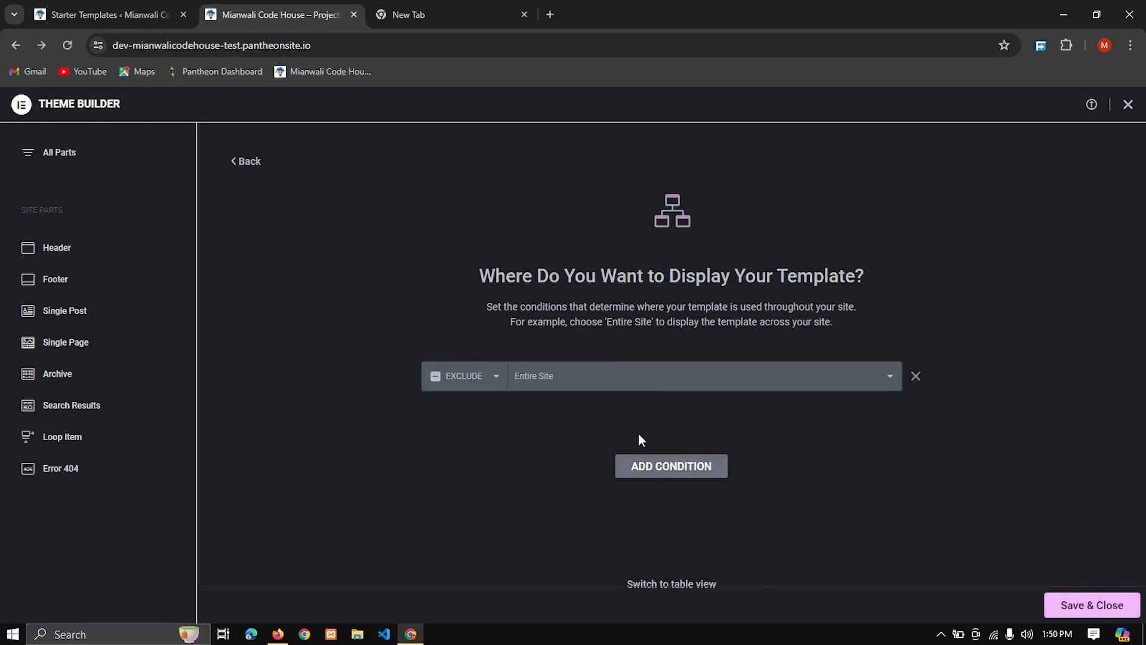
# Step: Set the display condition of Elementor Footer #131 to Exclude for Entire Site and save it
pyautogui.click(103, 283)
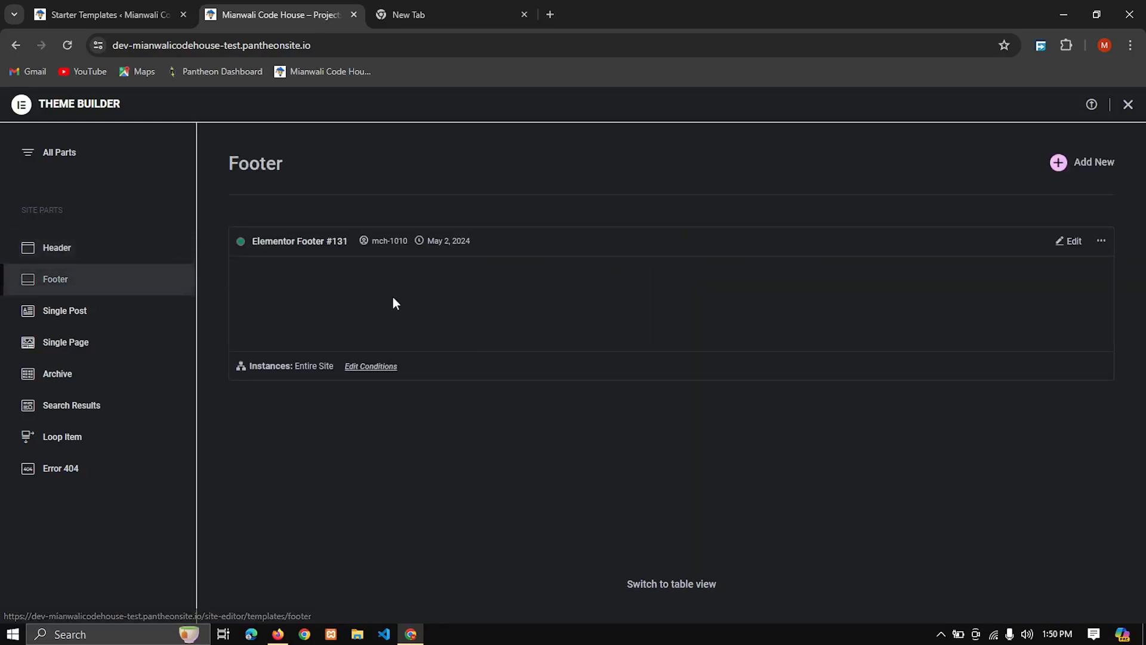
pyautogui.click(368, 366)
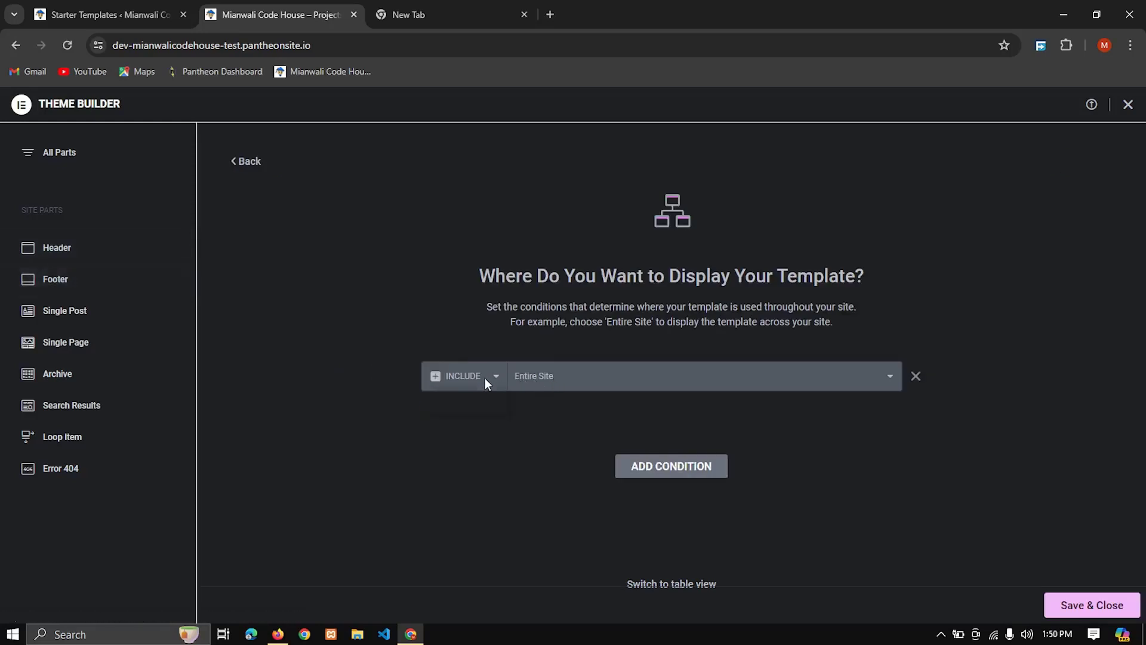
pyautogui.click(473, 405)
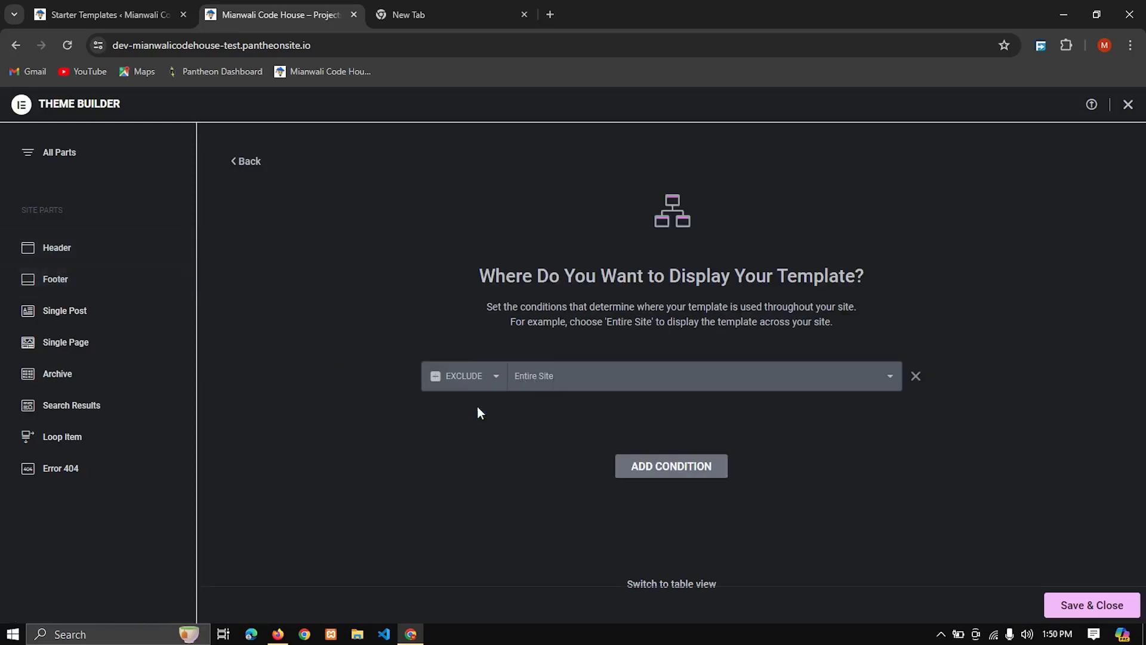
pyautogui.click(1114, 607)
# Step: Open the WordPress dashboard and the live website from the import completion page, and check the homepage's header and footer
pyautogui.click(133, 17)
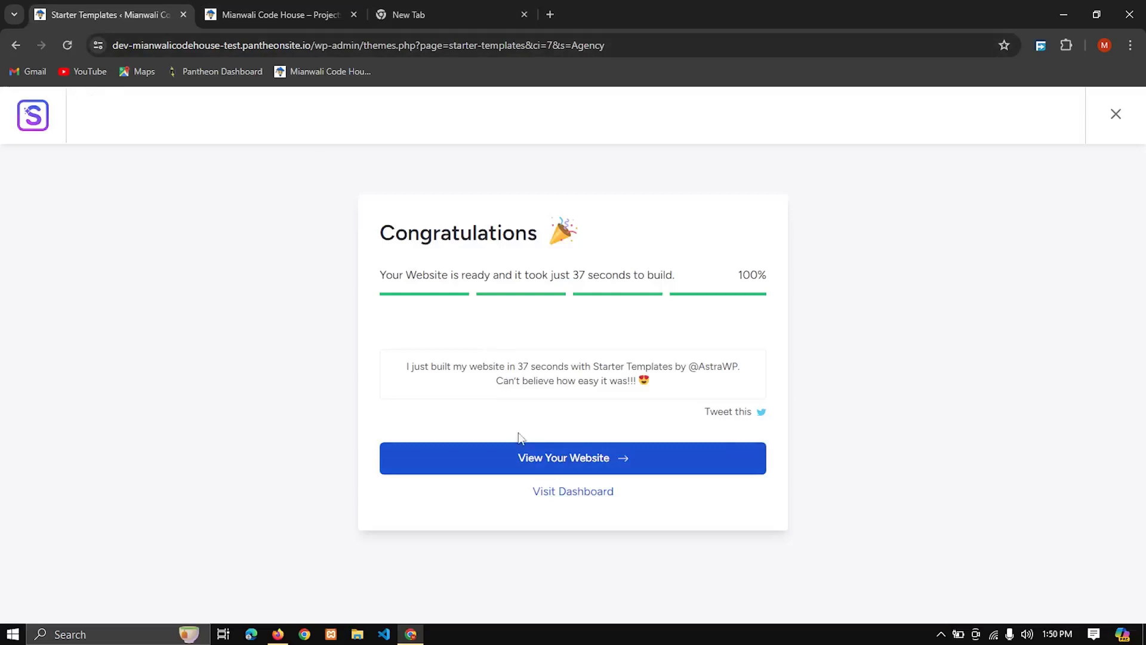
pyautogui.click(525, 460)
pyautogui.click(189, 9)
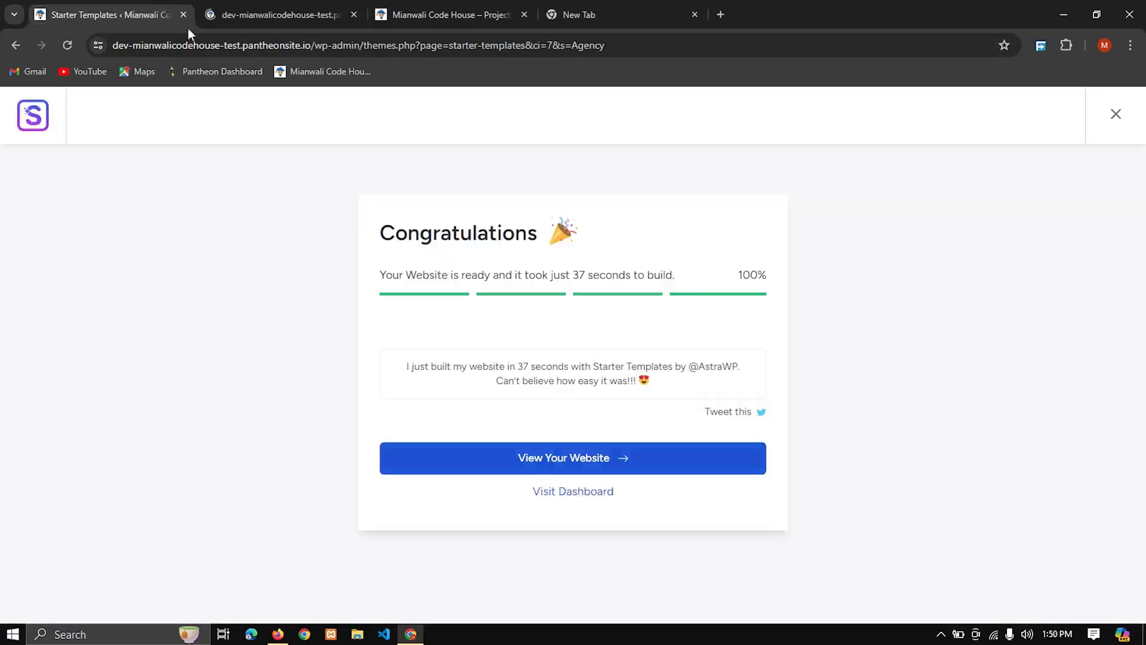
pyautogui.click(582, 490)
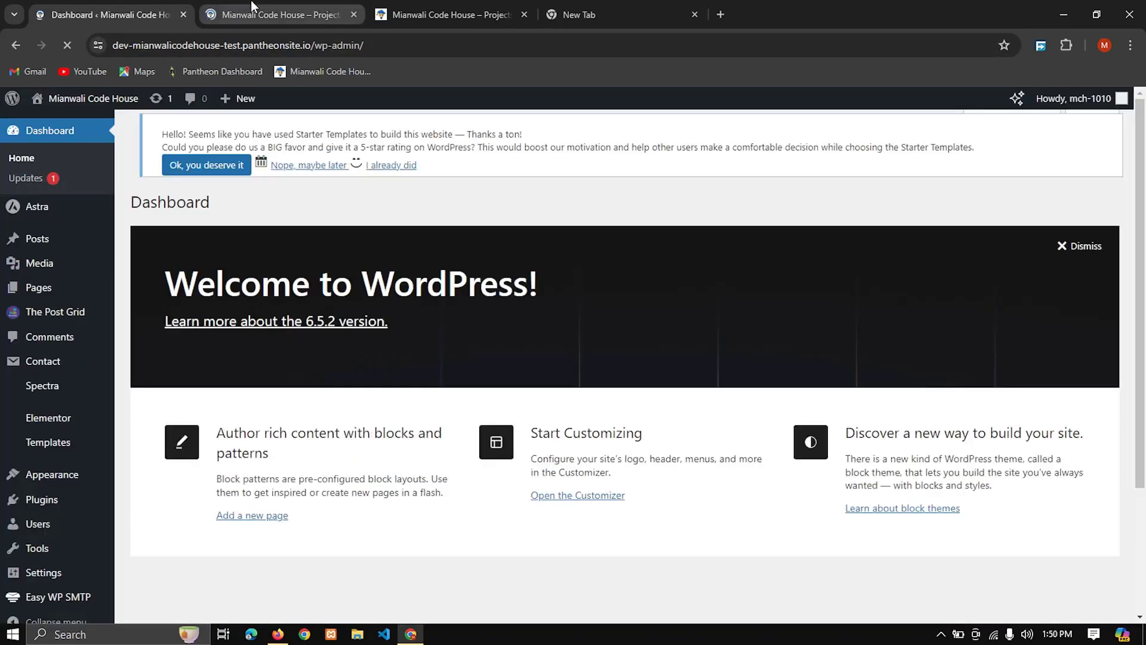
pyautogui.click(252, 7)
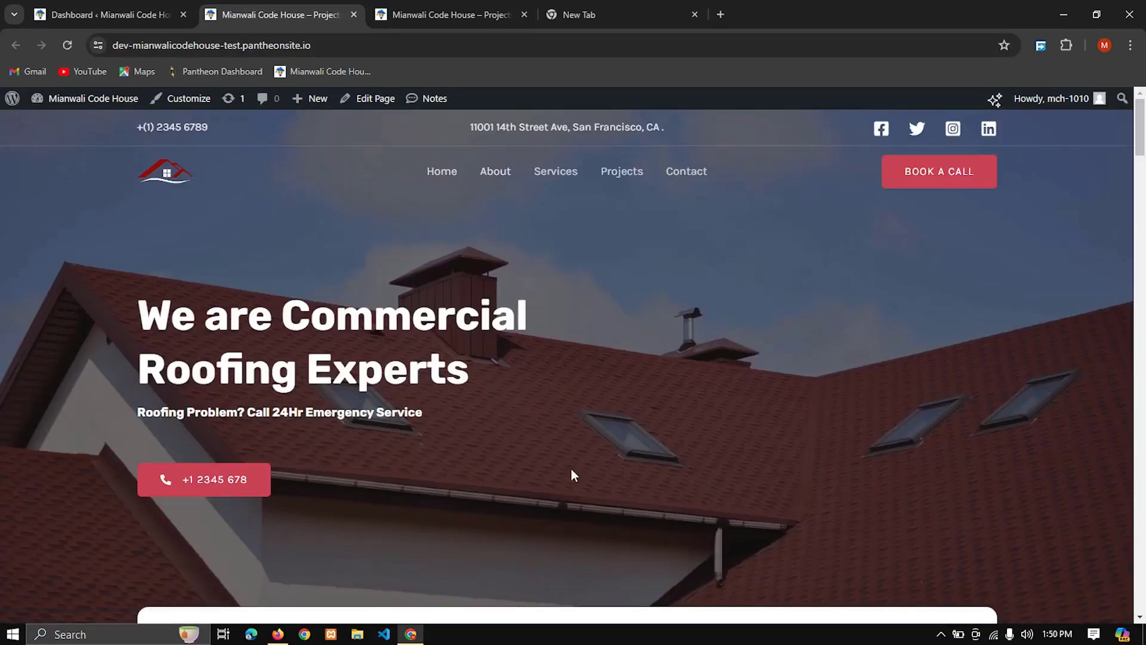
pyautogui.scroll(-10, 570, 474)
pyautogui.scroll(-15, 571, 474)
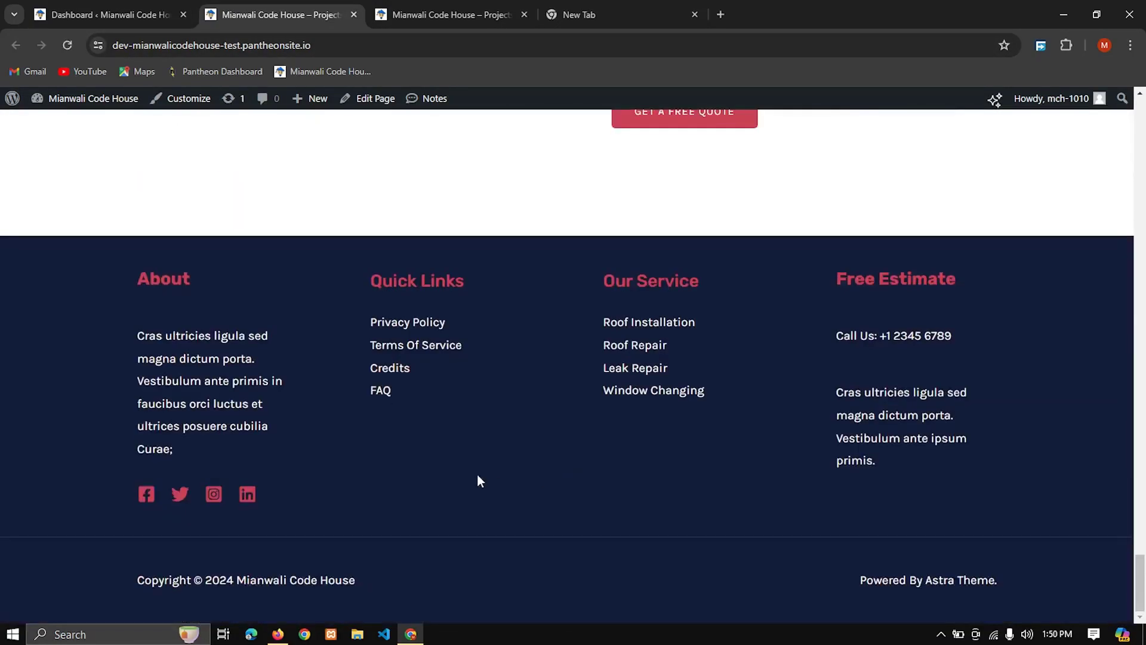
# Step: Open the imported Home page for editing with Elementor and close the leftover Theme Builder and blank tabs
pyautogui.click(663, 393)
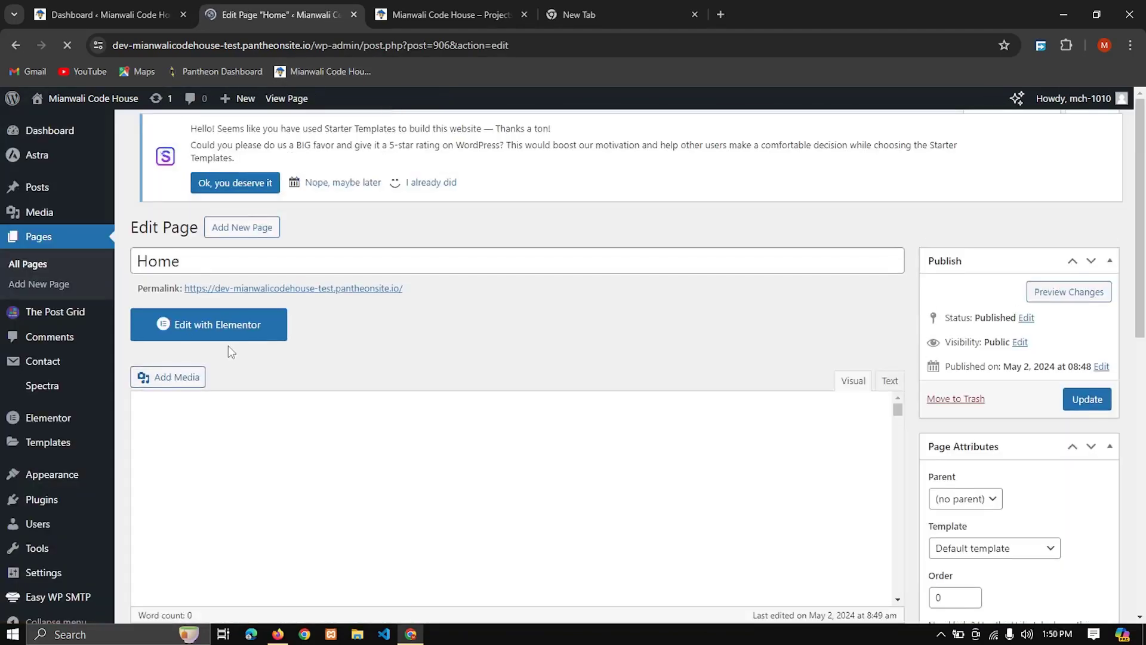
pyautogui.click(230, 333)
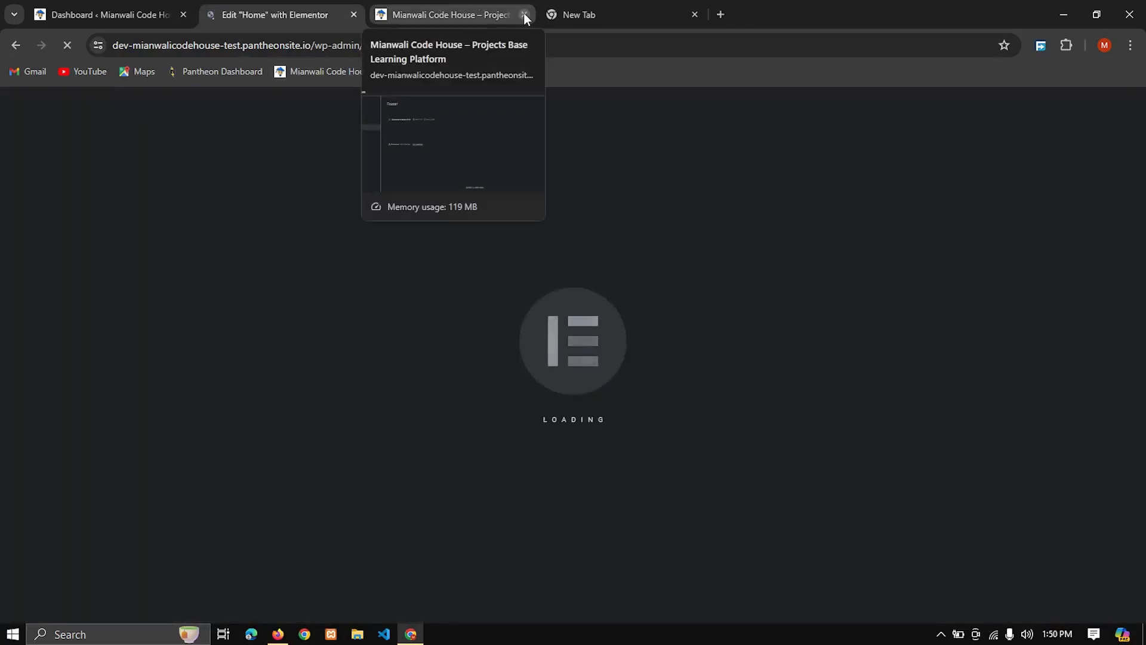
pyautogui.click(524, 14)
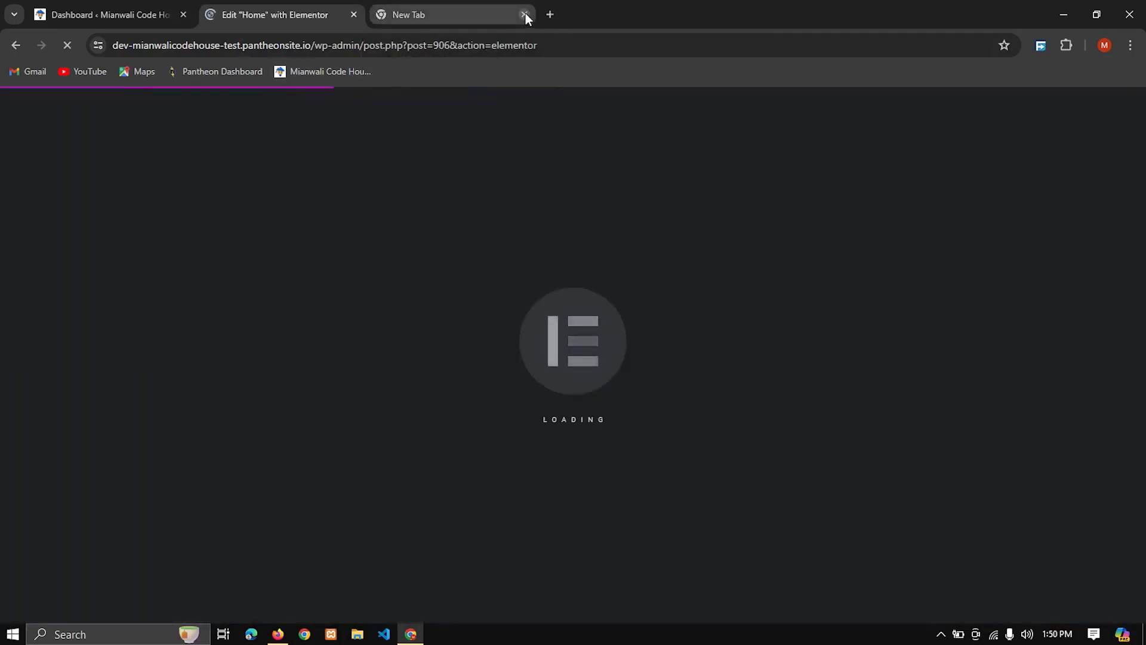
pyautogui.click(525, 14)
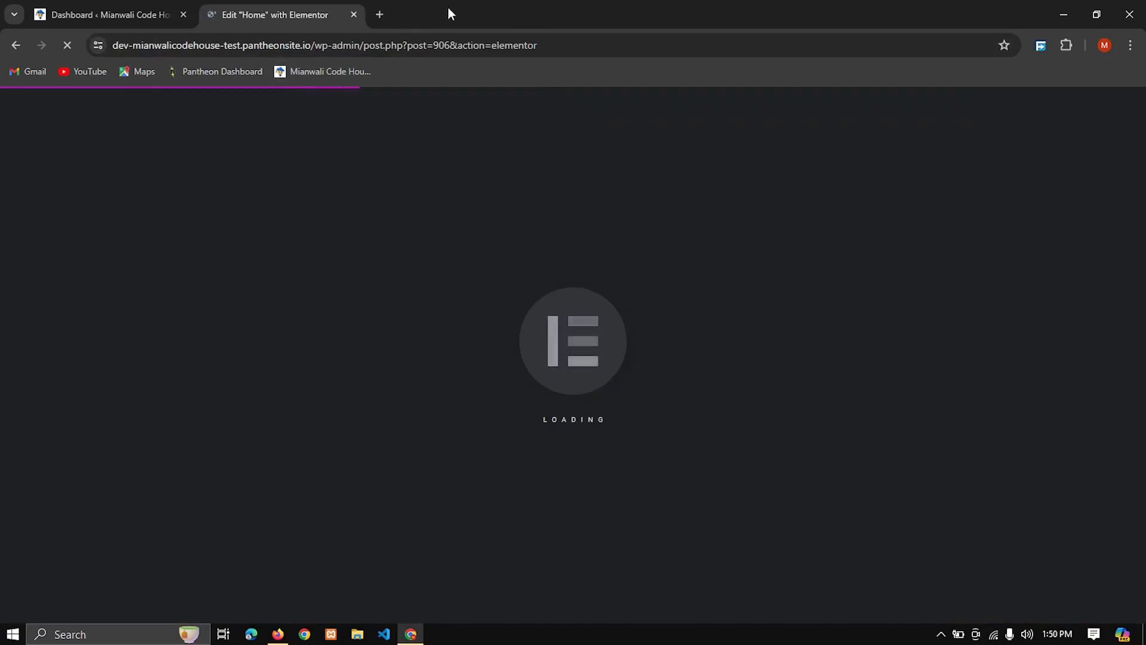
pyautogui.click(380, 14)
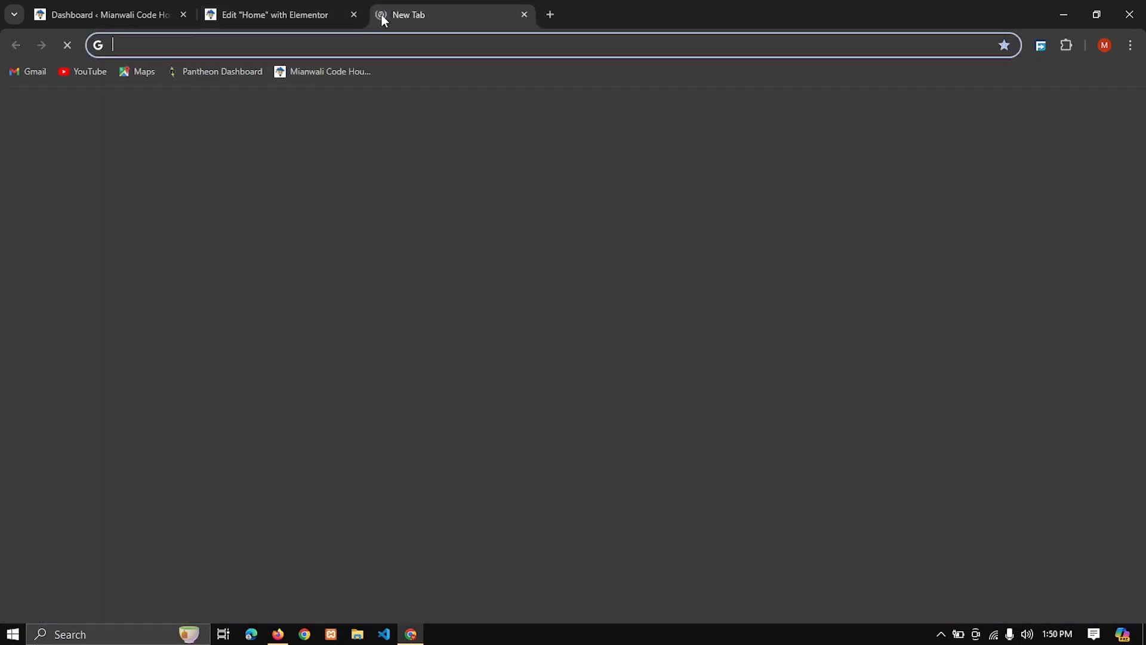
pyautogui.write('youtube.com/@YasirWebDev')
pyautogui.press('Right')
pyautogui.press('Return')
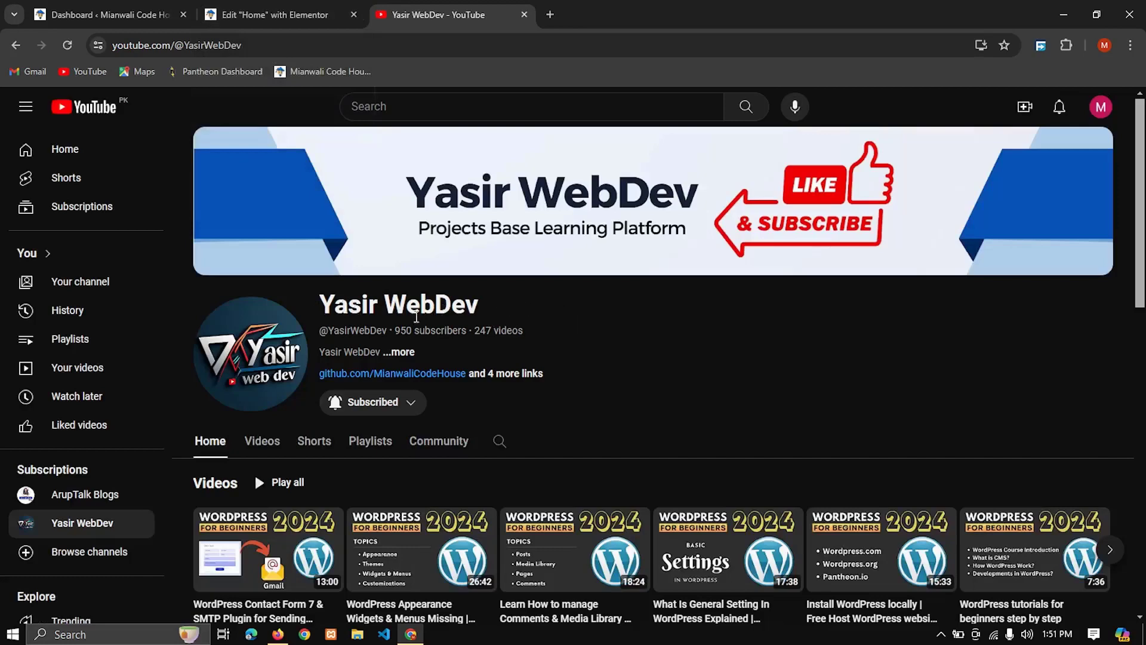
pyautogui.scroll(-2, 590, 351)
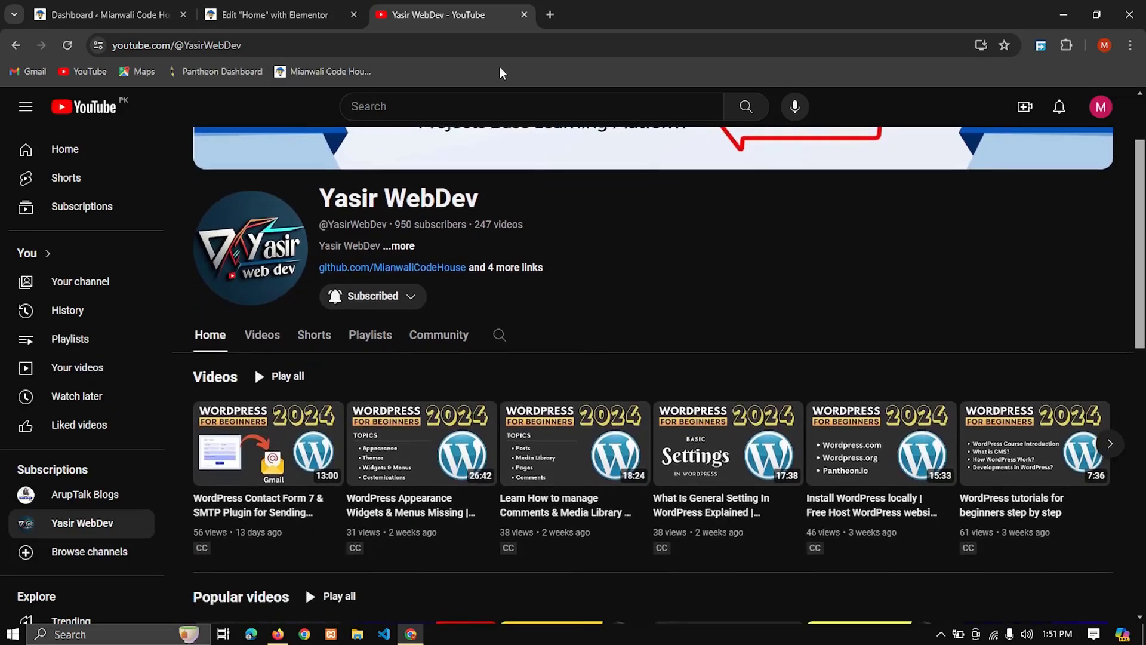
# Step: Look through the whole Home page in the Elementor editor, from the header to the footer
pyautogui.click(315, 8)
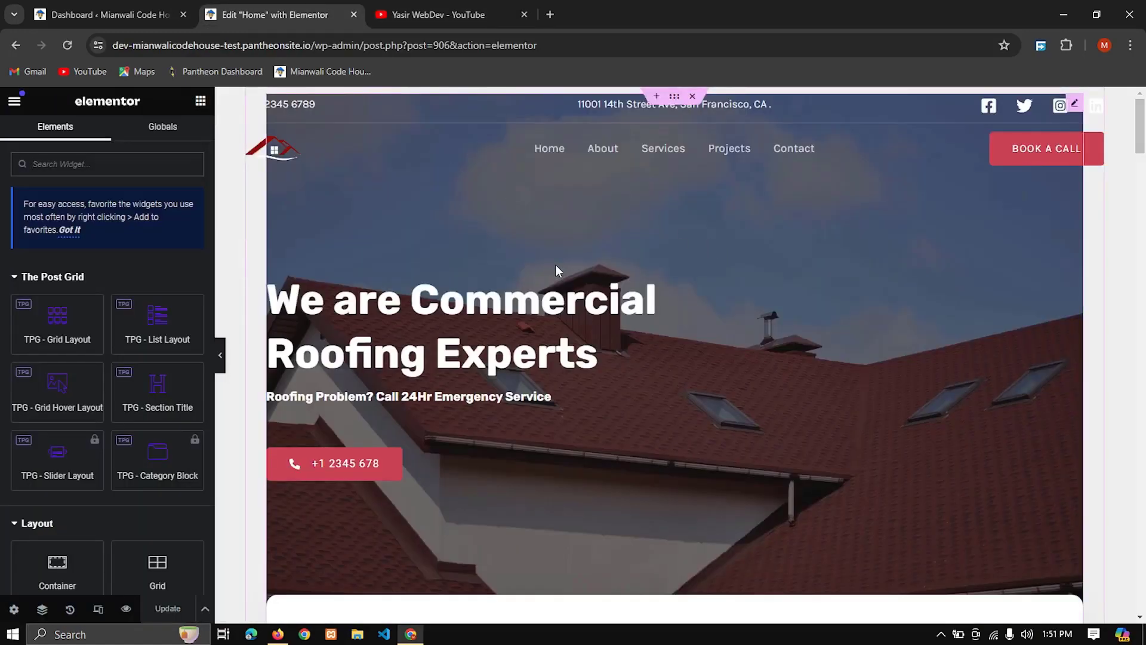
pyautogui.scroll(-5, 555, 264)
pyautogui.scroll(-5, 707, 344)
pyautogui.scroll(-10, 707, 345)
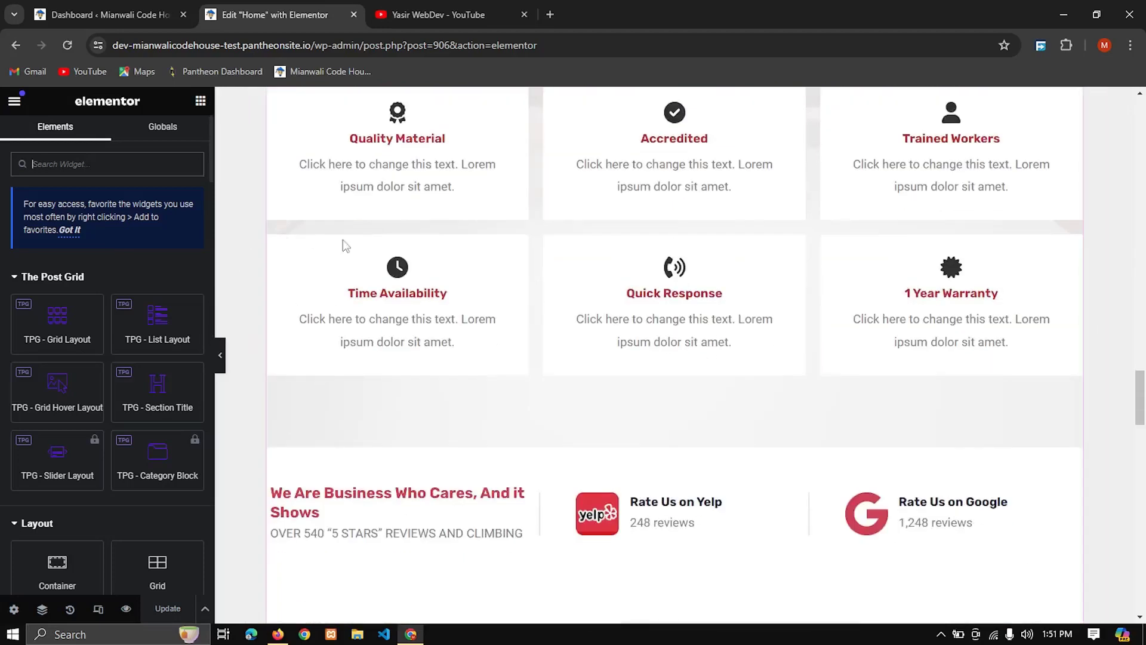
pyautogui.scroll(-5, 582, 411)
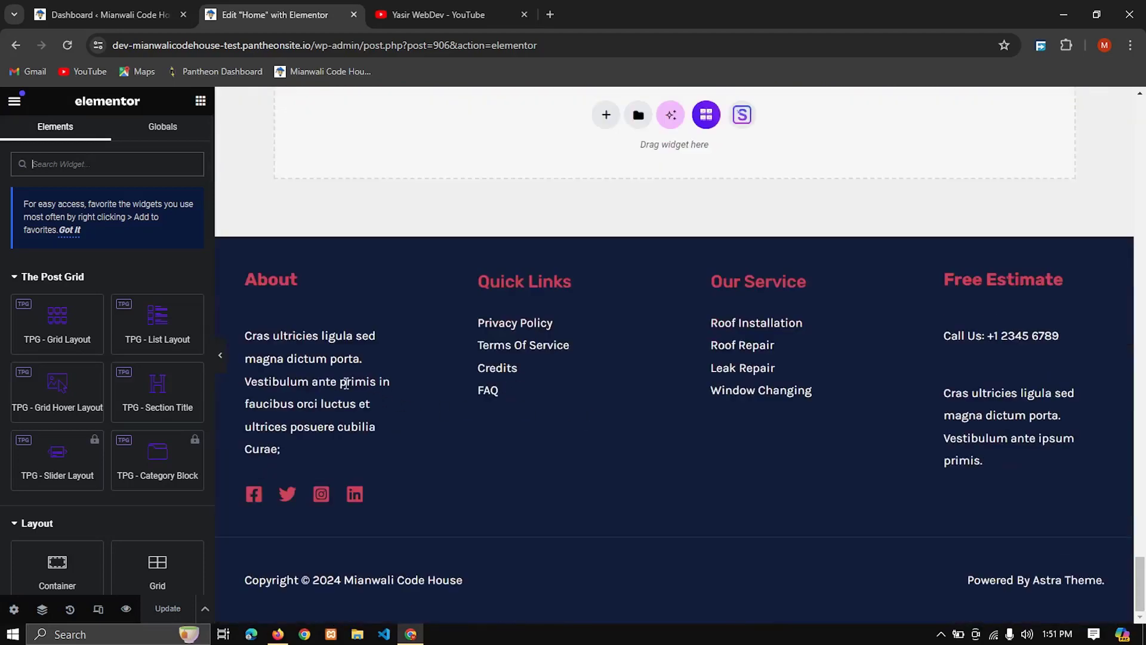
pyautogui.scroll(15, 580, 242)
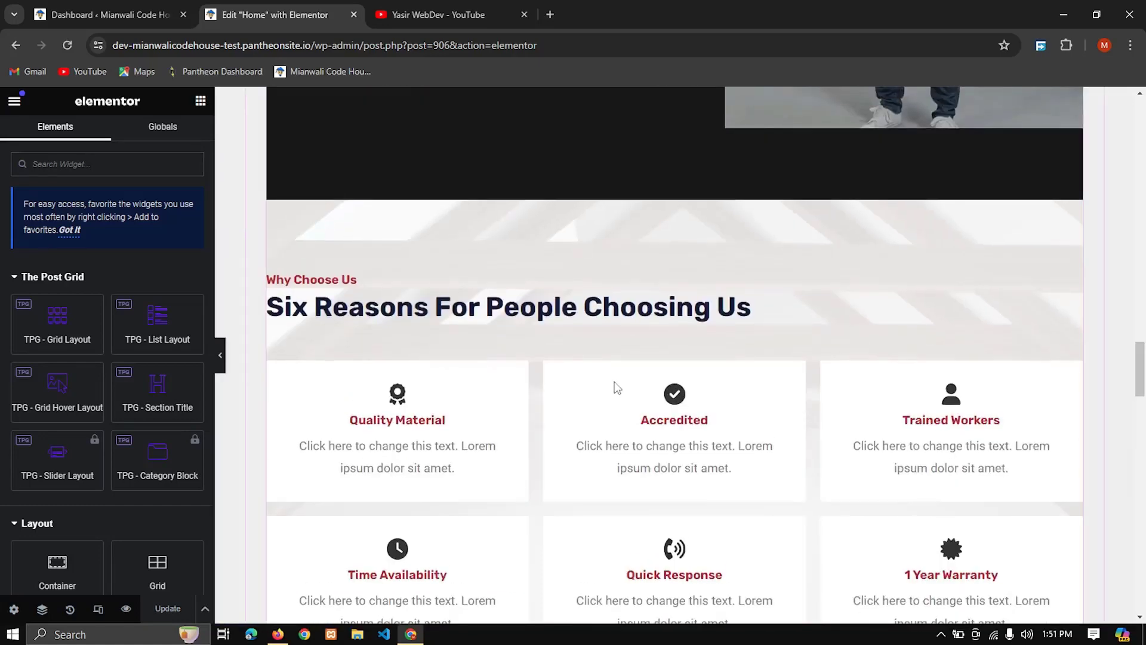
pyautogui.click(615, 387)
pyautogui.scroll(5, 645, 362)
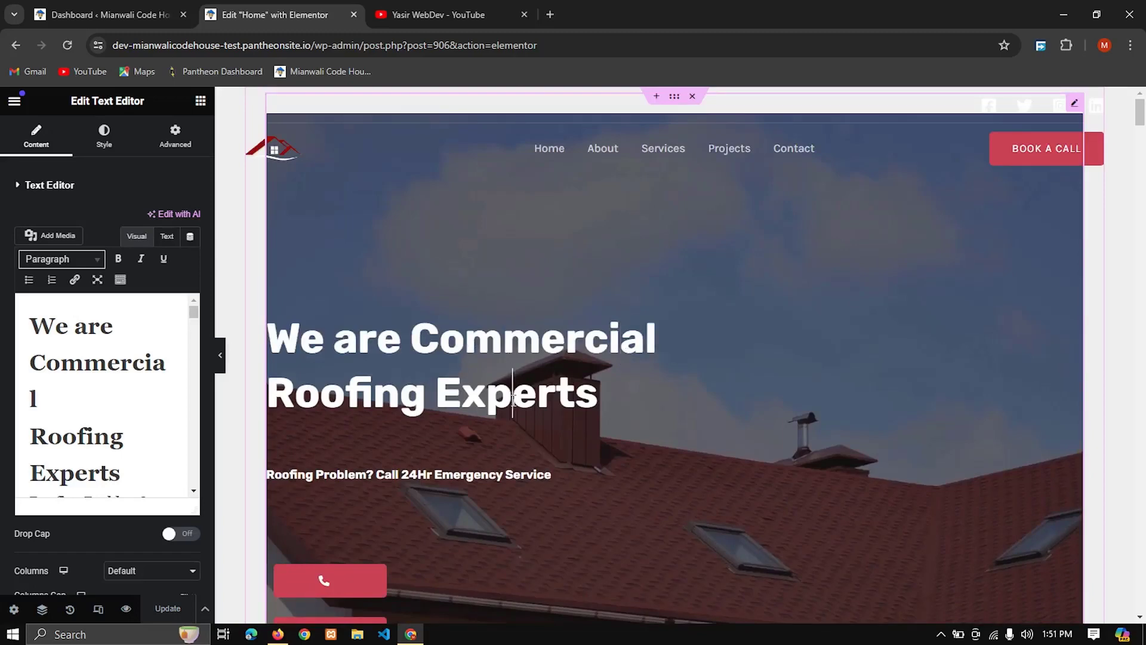
pyautogui.scroll(-5, 514, 401)
pyautogui.scroll(5, 514, 402)
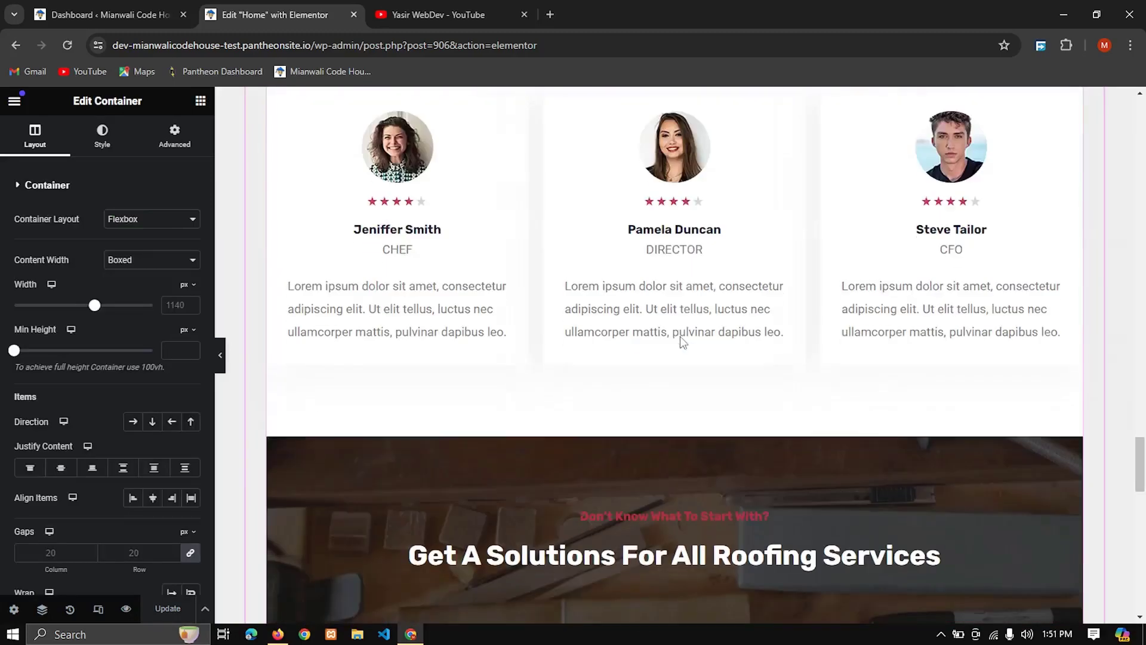
pyautogui.scroll(1, 683, 341)
pyautogui.scroll(20, 681, 336)
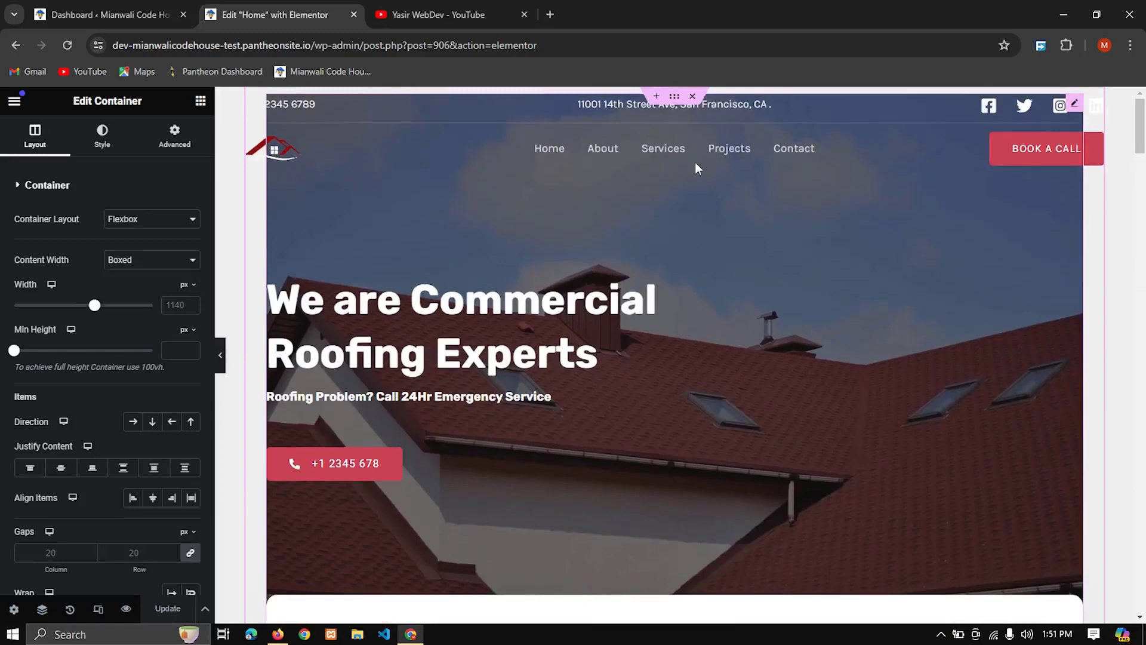
# Step: Open the live homepage in a new tab and check its responsive layout at narrower widths using the browser's inspector
pyautogui.click(674, 153)
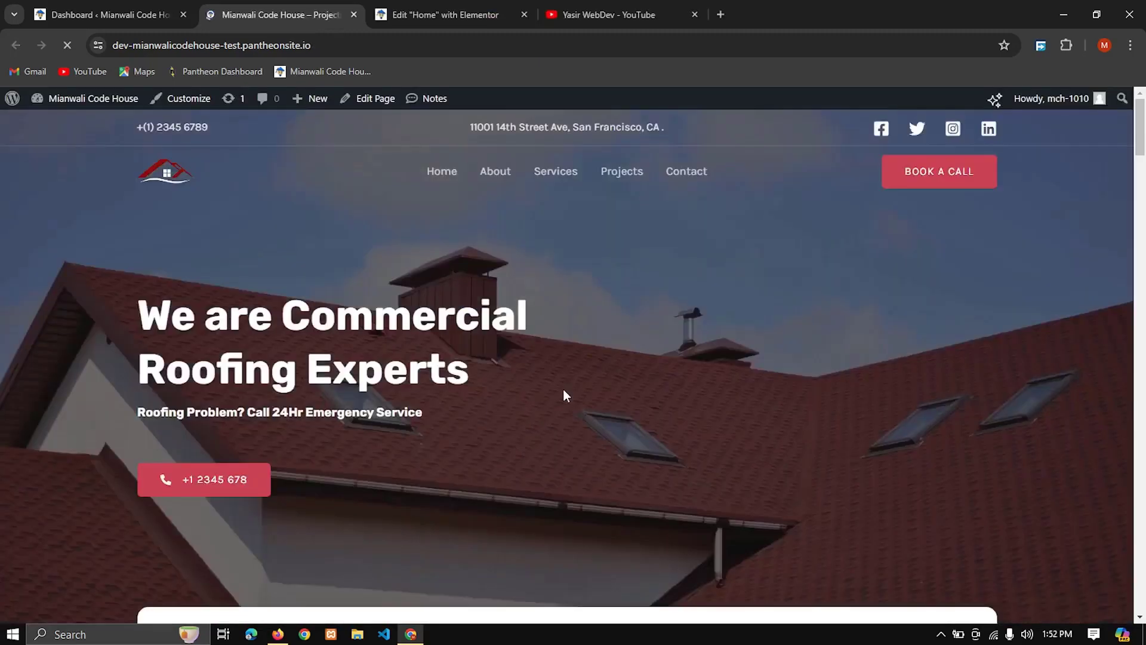
pyautogui.rightClick(563, 390)
pyautogui.click(667, 376)
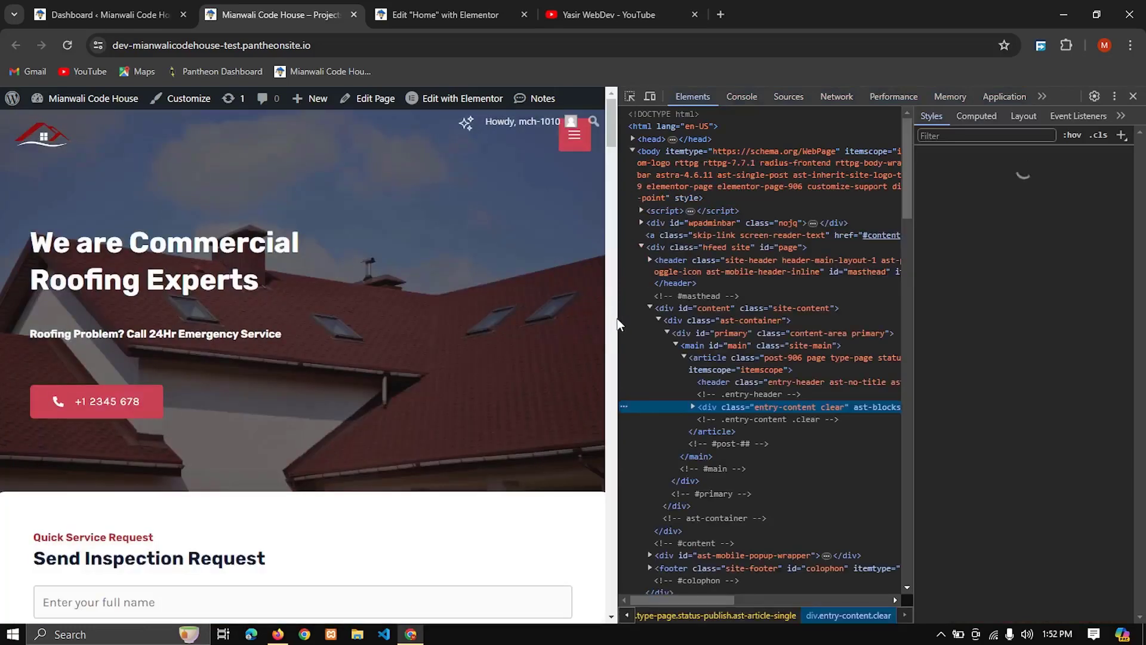
pyautogui.moveTo(618, 322); pyautogui.dragTo(327, 307)
pyautogui.click(1133, 96)
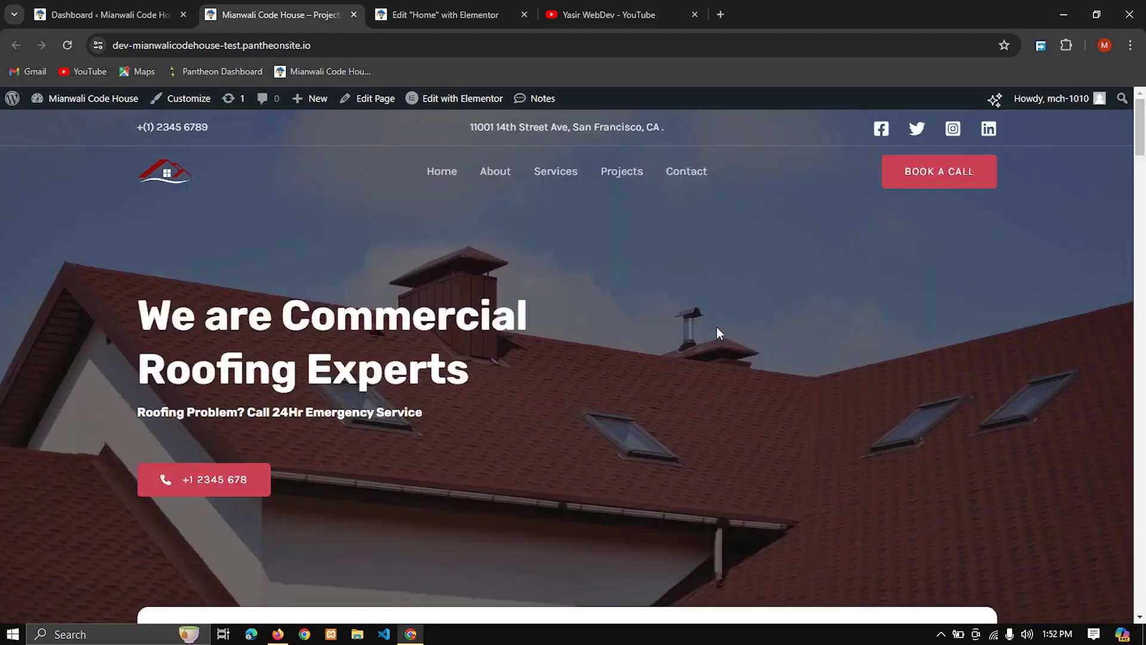
# Step: Review the live homepage down to its footer, and open it with Elementor in place of the duplicate editor tab
pyautogui.scroll(-15, 671, 529)
pyautogui.scroll(-5, 671, 535)
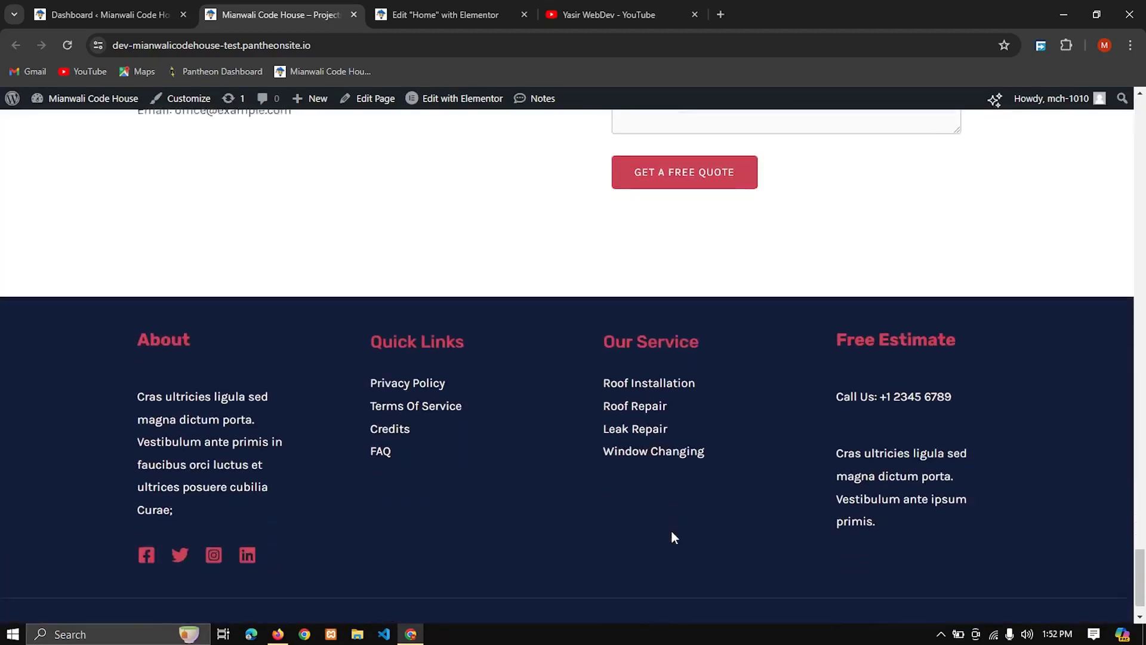
pyautogui.scroll(12, 671, 535)
pyautogui.scroll(8, 674, 540)
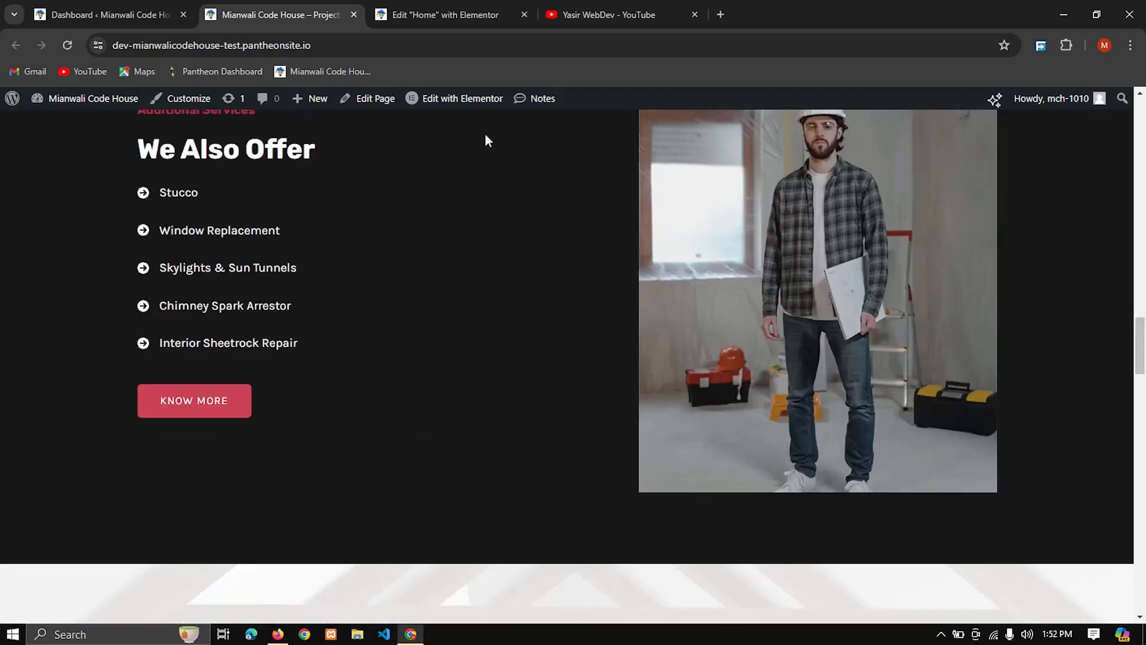
pyautogui.click(463, 103)
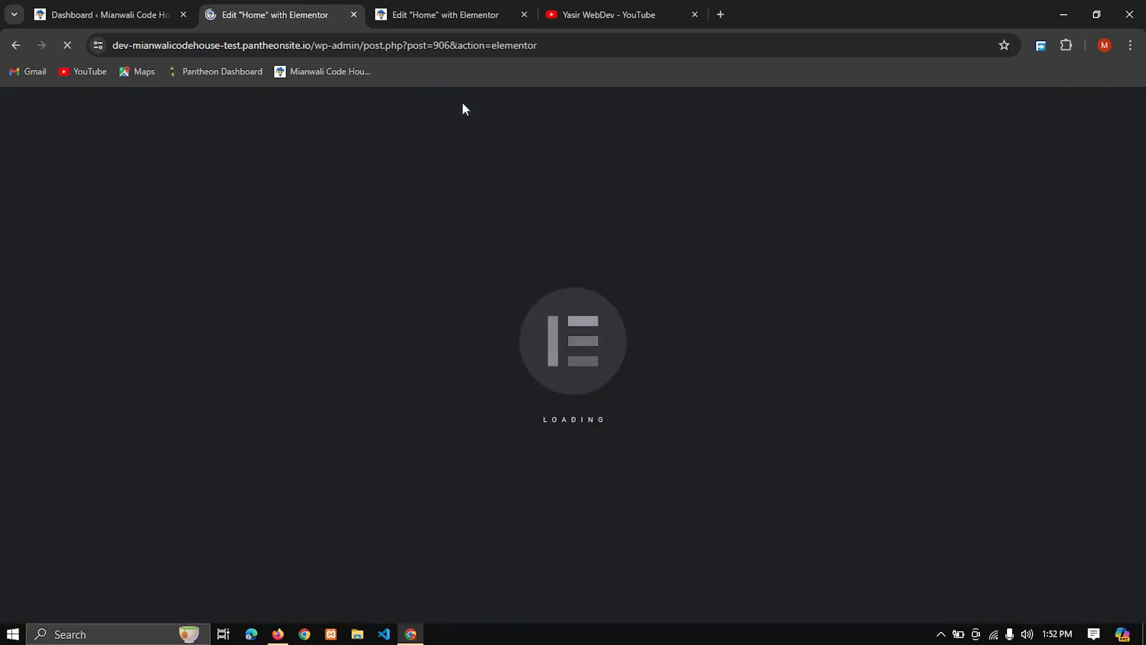
pyautogui.click(524, 14)
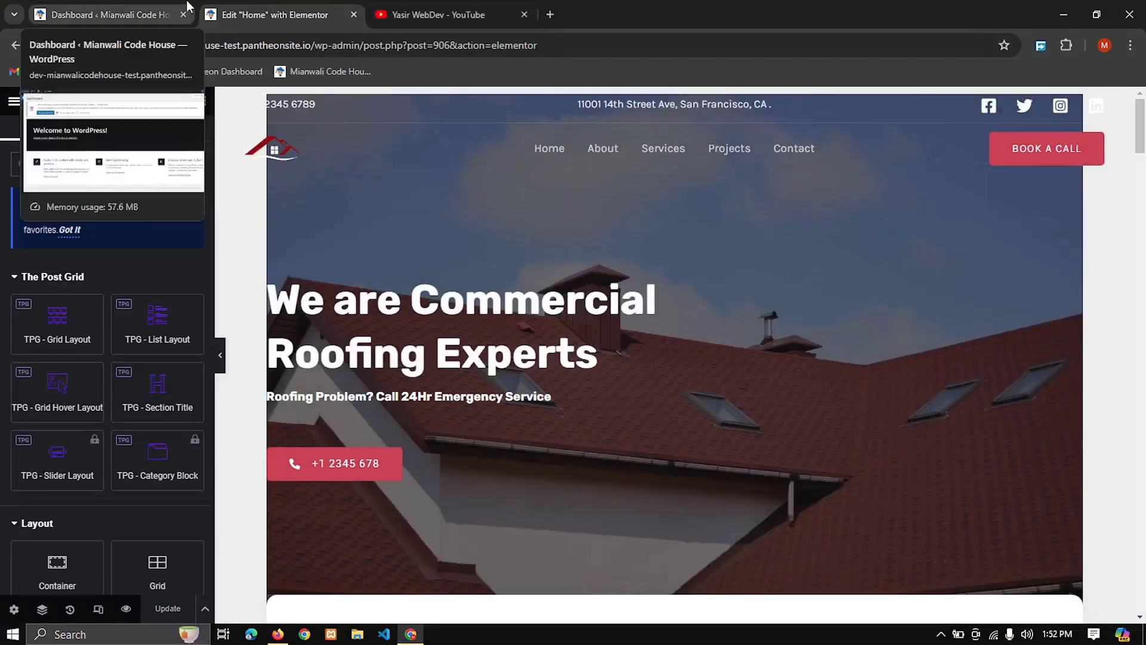
# Step: Open the live site in a new tab from the WordPress dashboard and look through its About page down to the footer
pyautogui.click(191, 8)
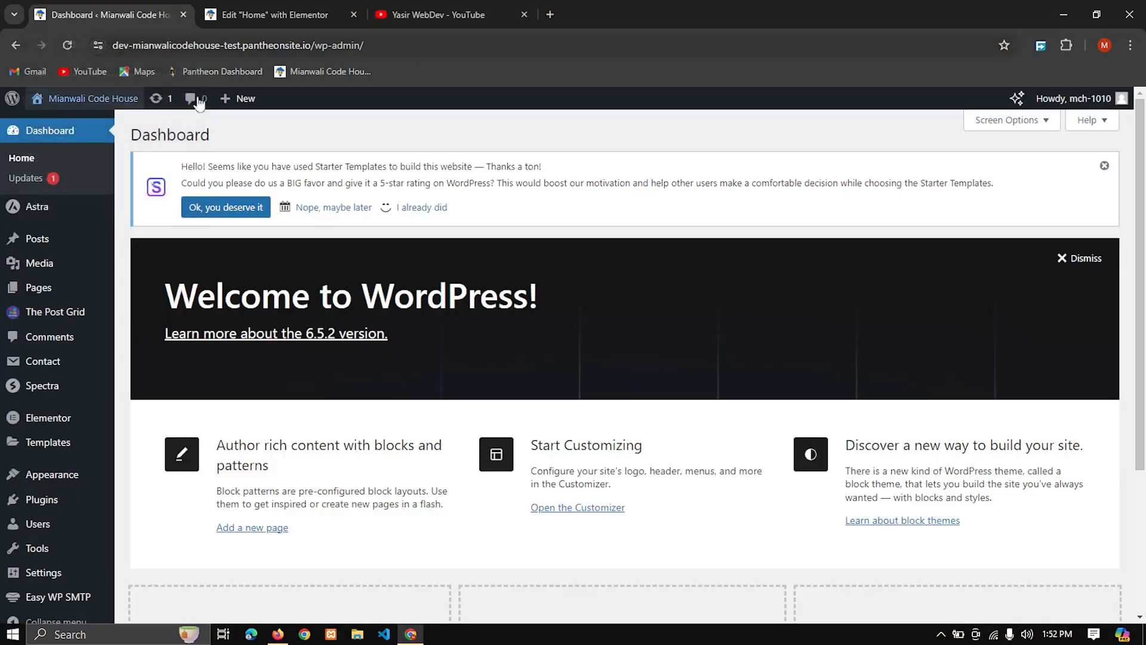
pyautogui.middleClick(95, 101)
pyautogui.click(404, 6)
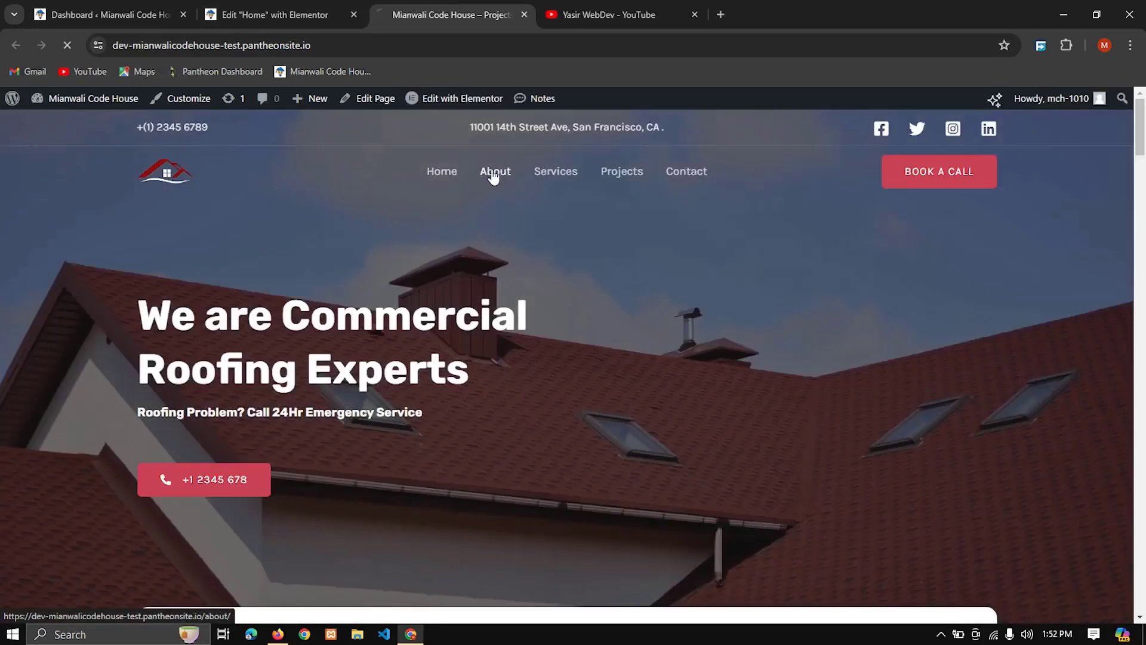
pyautogui.click(493, 170)
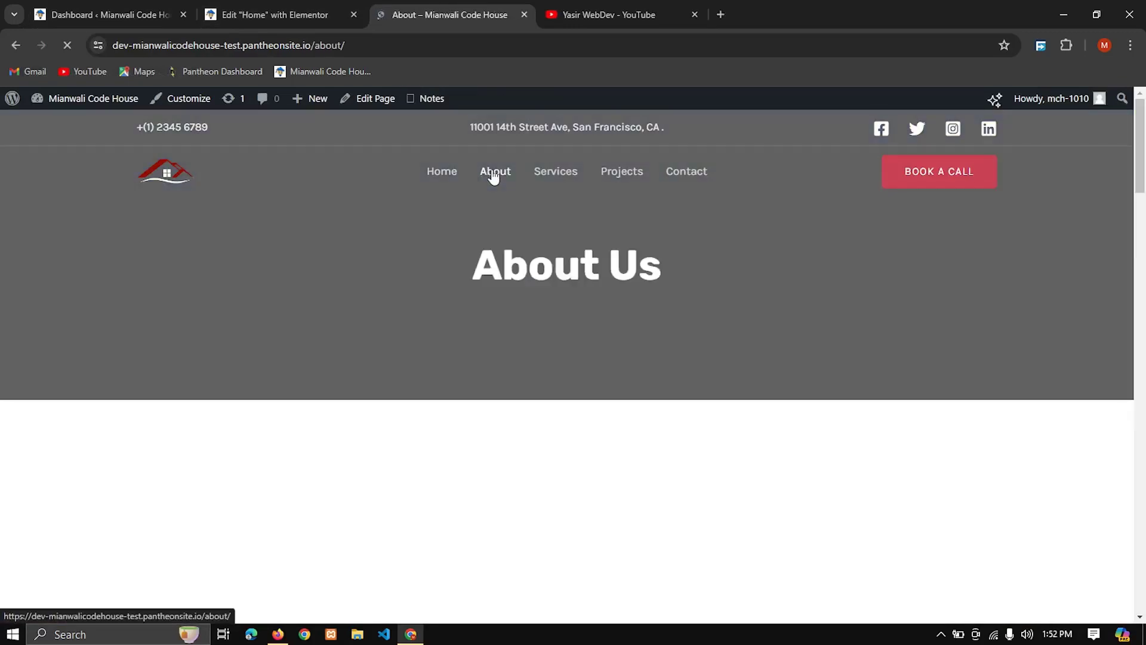
pyautogui.scroll(-12, 536, 406)
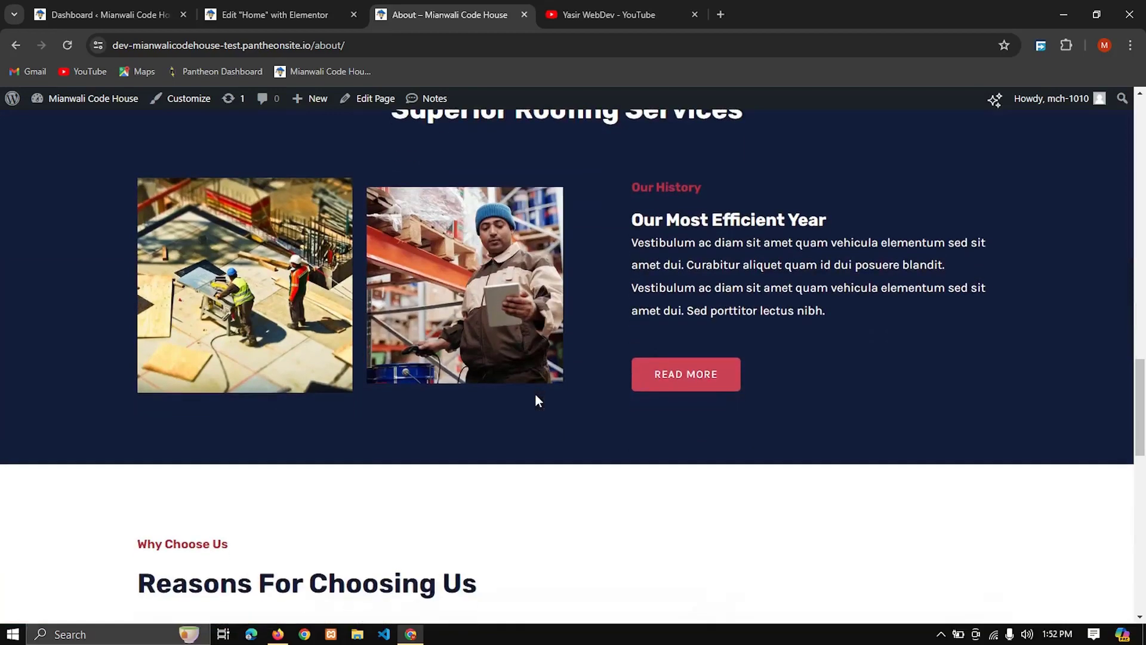
pyautogui.rightClick(536, 400)
pyautogui.scroll(-15, 525, 427)
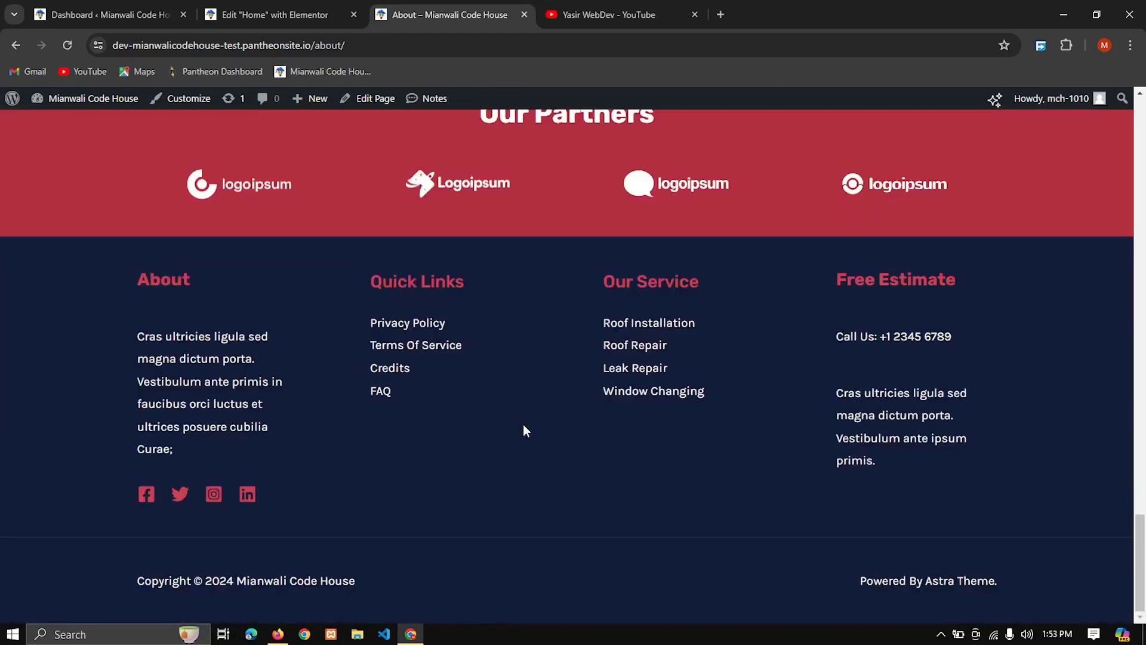
# Step: Open the live site's Services page and look through its content and footer
pyautogui.scroll(20, 538, 358)
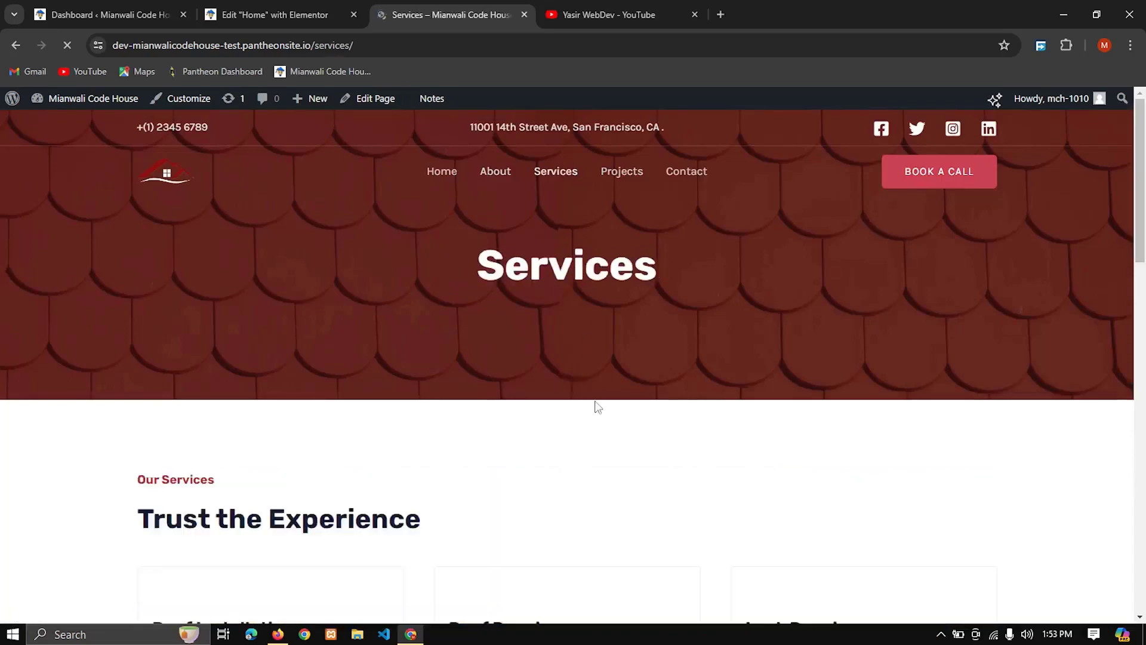
pyautogui.scroll(-10, 596, 403)
pyautogui.scroll(-8, 595, 400)
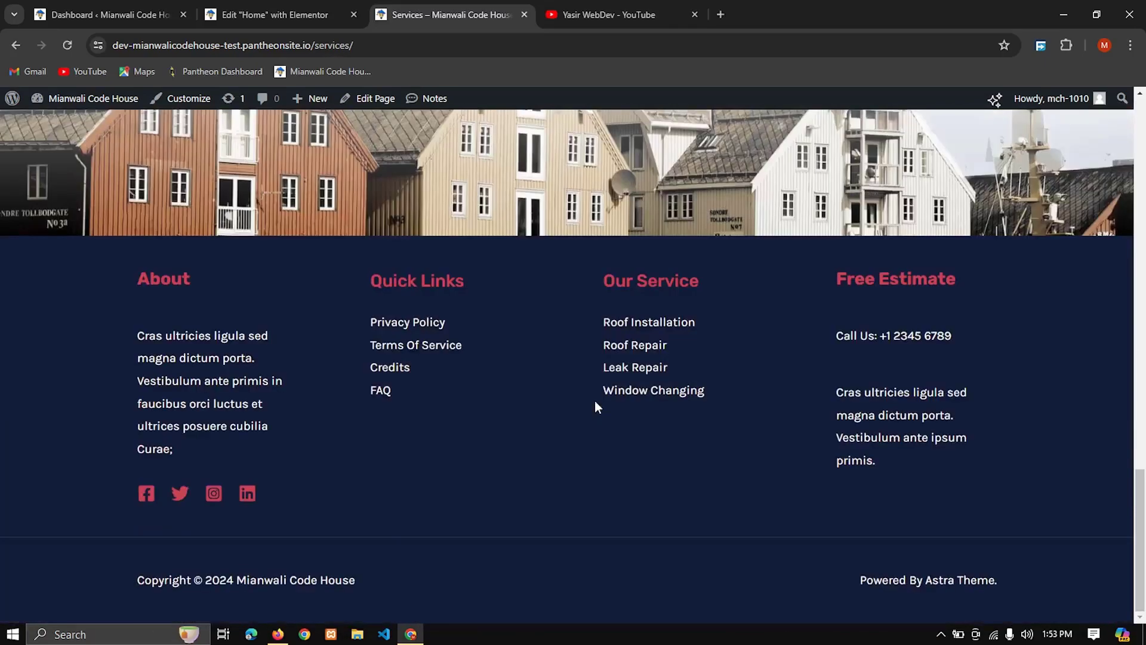
pyautogui.scroll(20, 595, 400)
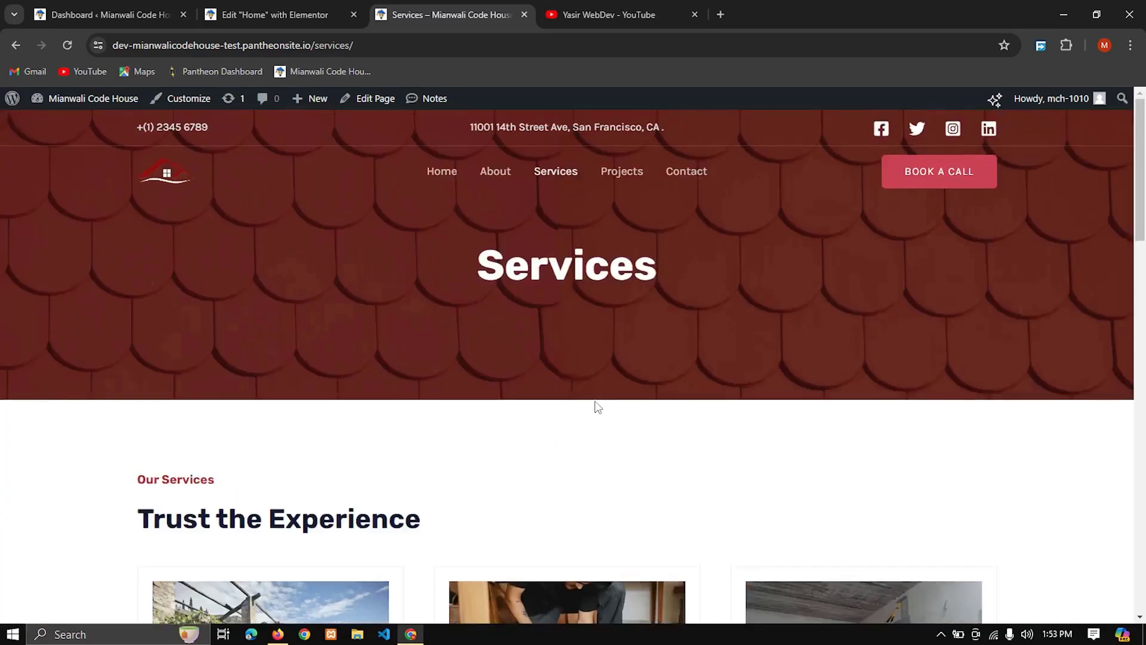
# Step: Open the live site's Projects page and look through it down to the footer
pyautogui.click(640, 179)
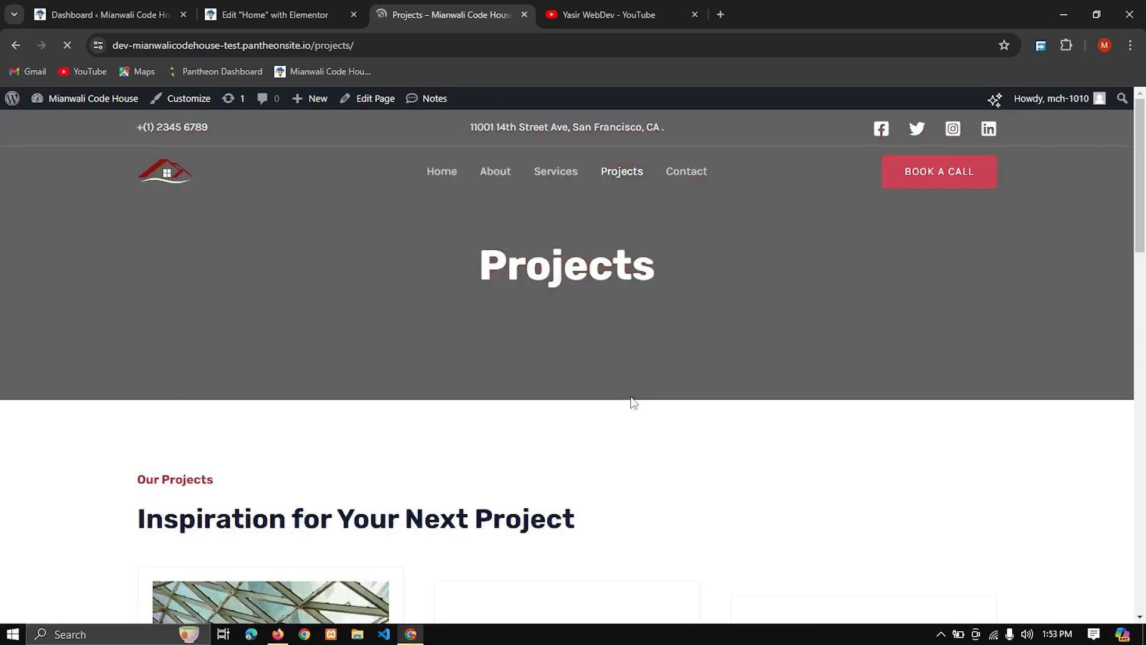
pyautogui.scroll(-5, 631, 396)
pyautogui.scroll(-12, 631, 396)
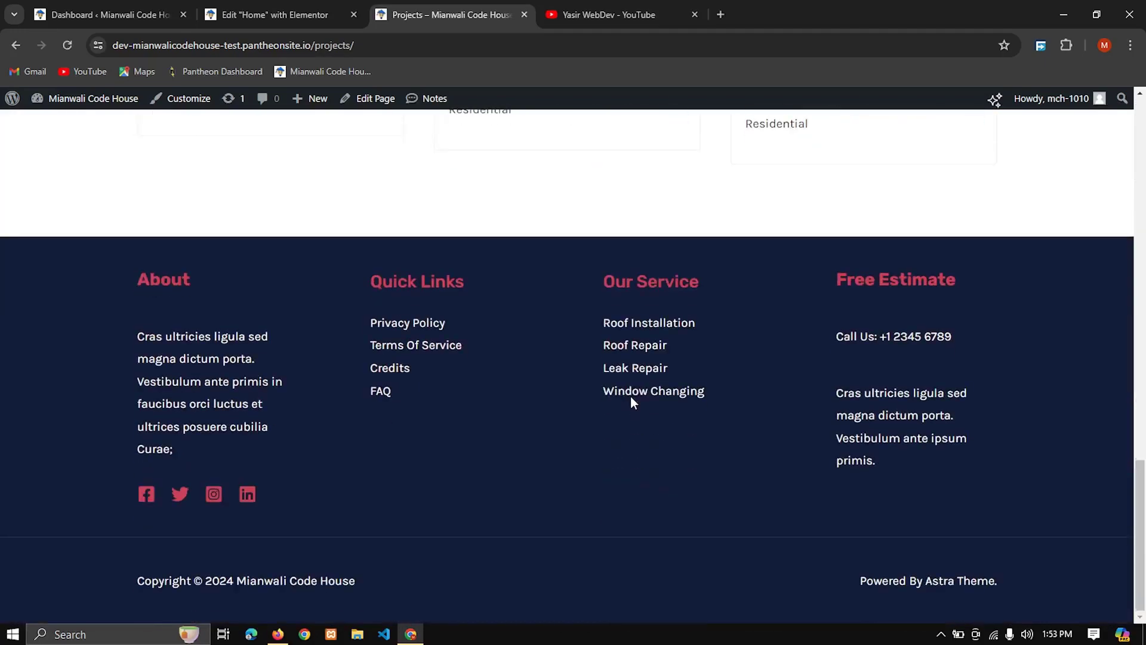
# Step: Open the live site's Contact page and examine the fields of its contact form
pyautogui.scroll(15, 630, 396)
pyautogui.scroll(3, 632, 399)
pyautogui.click(681, 173)
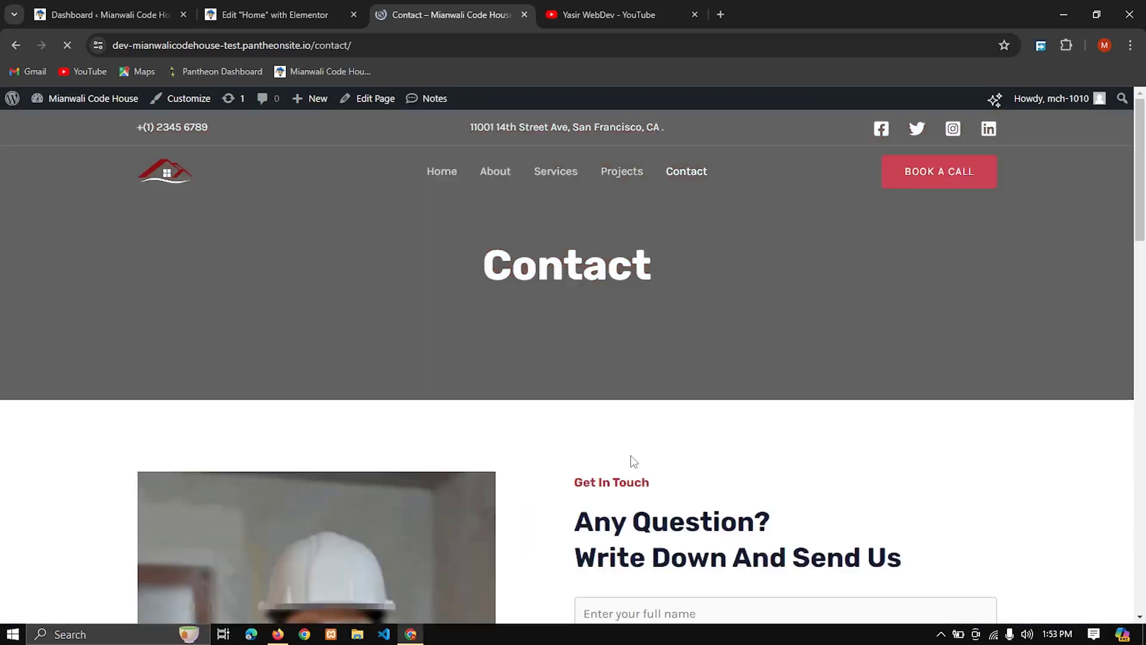
pyautogui.scroll(-6, 633, 460)
pyautogui.scroll(-2, 634, 461)
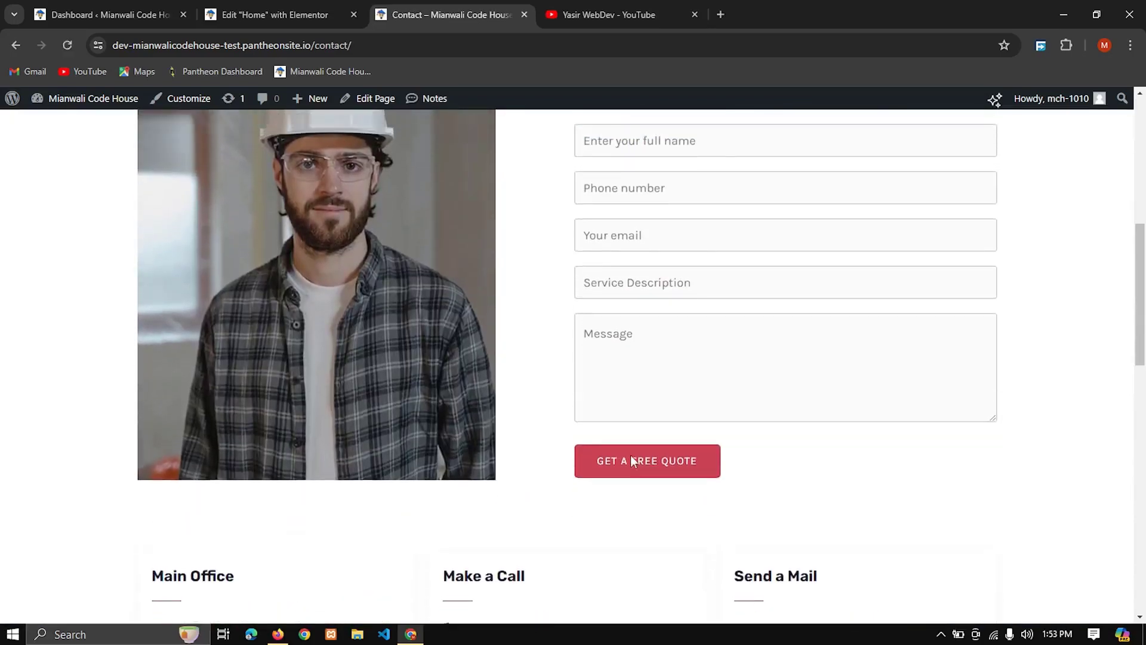
pyautogui.scroll(3, 633, 460)
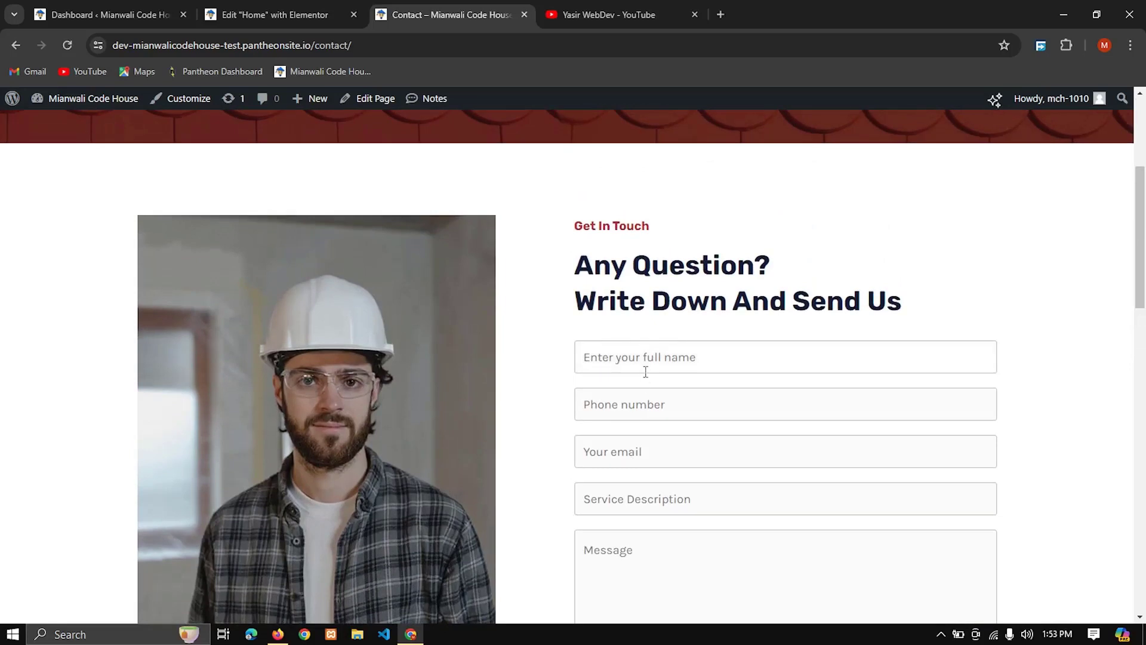
# Step: Open the Contact Forms list in the WordPress dashboard and check which forms exist
pyautogui.click(280, 9)
pyautogui.click(137, 3)
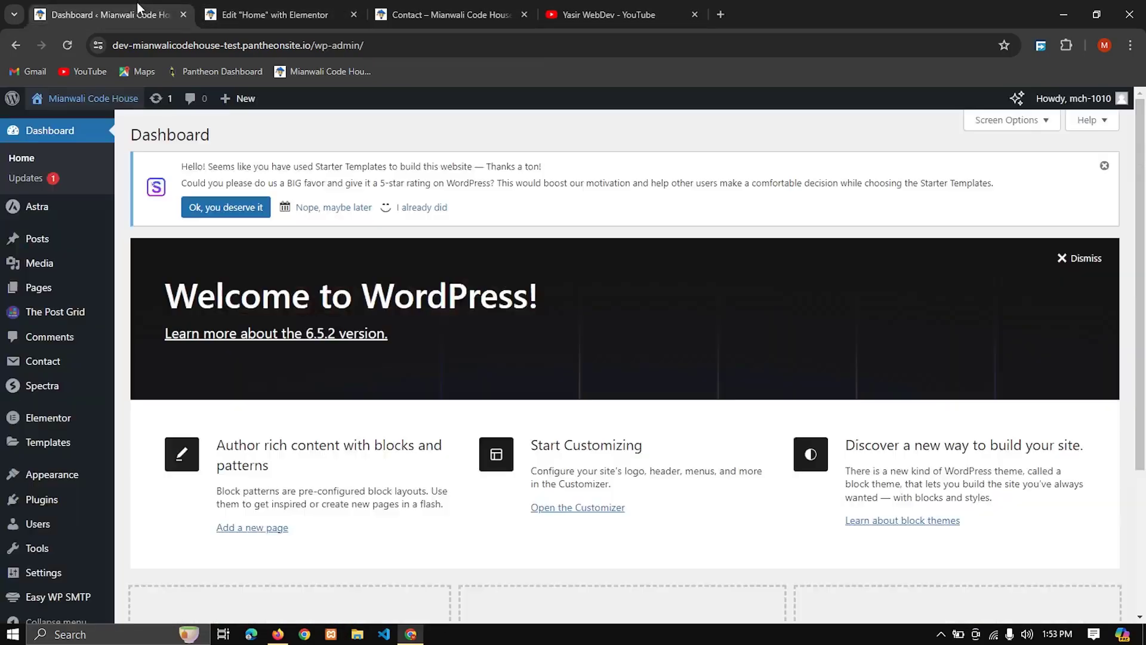
pyautogui.click(47, 363)
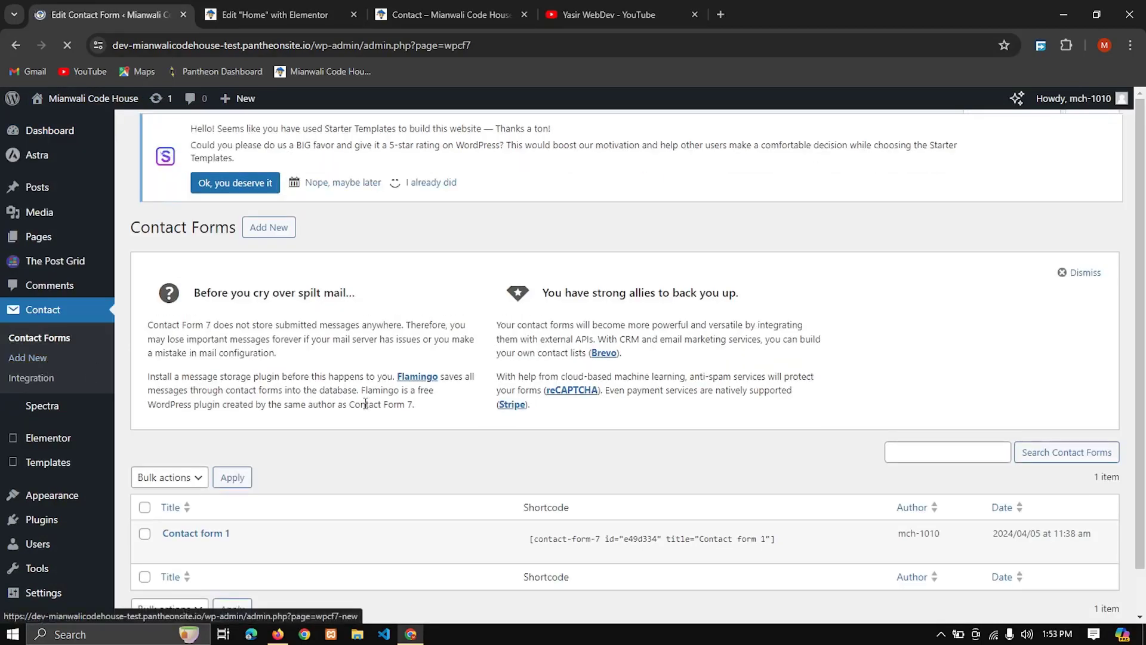
pyautogui.scroll(-1, 364, 403)
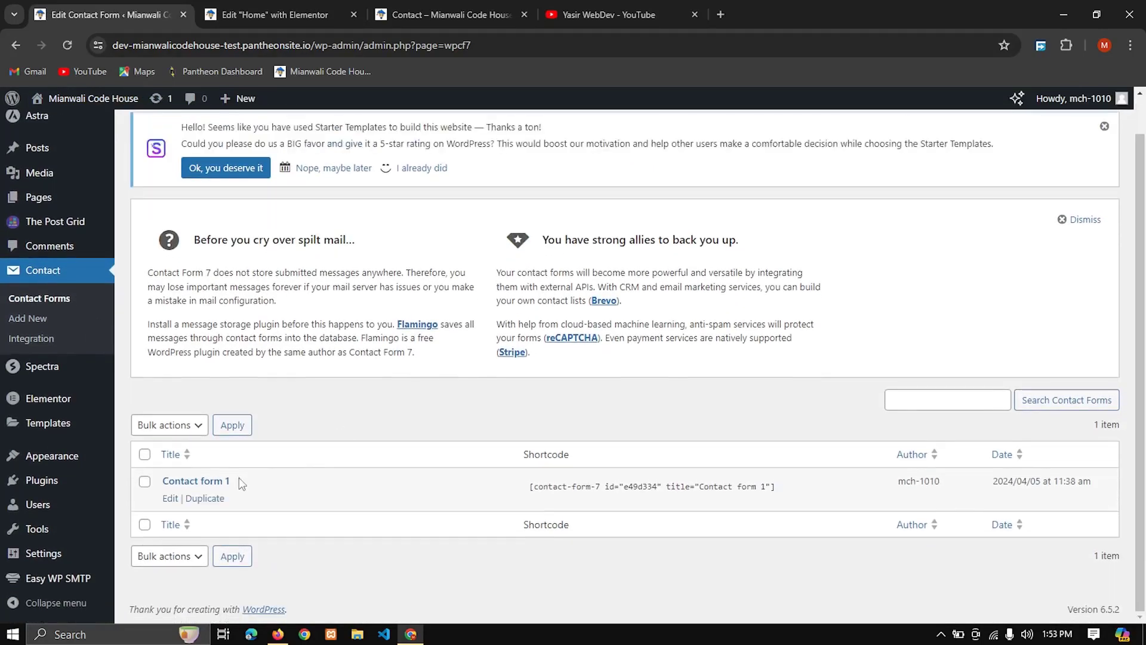
# Step: Fill in the Contact page form with a sample name, phone number and email, service description lKSDJfklj and message lkasjdfkljalsjfkljasdklf
pyautogui.click(624, 13)
pyautogui.click(510, 7)
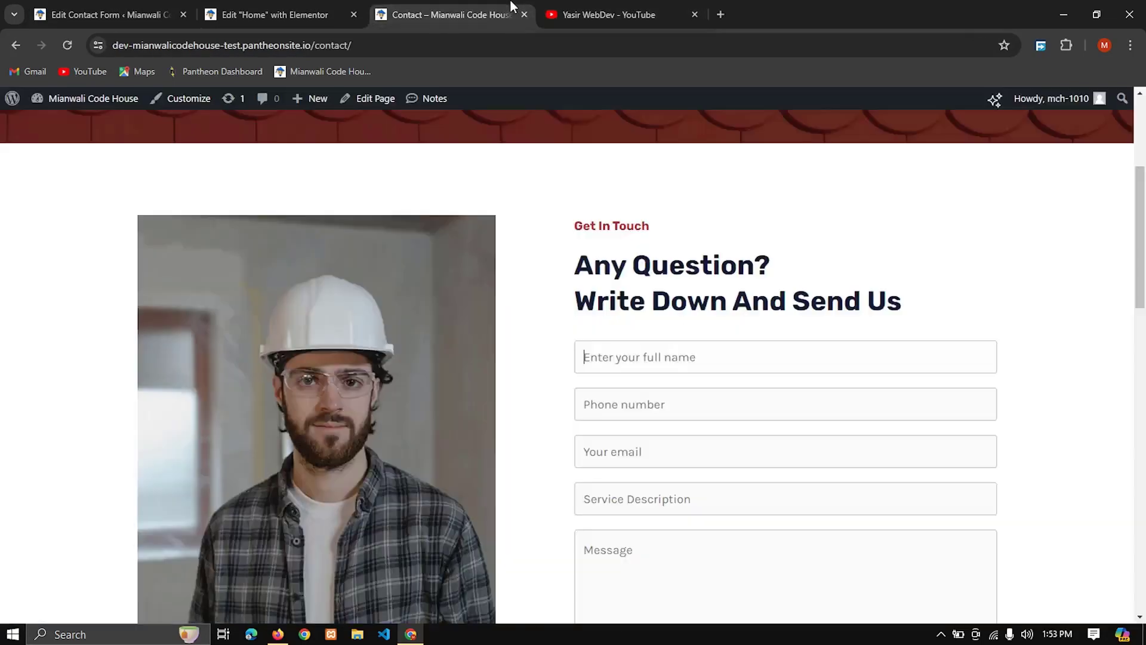
pyautogui.scroll(-2, 757, 353)
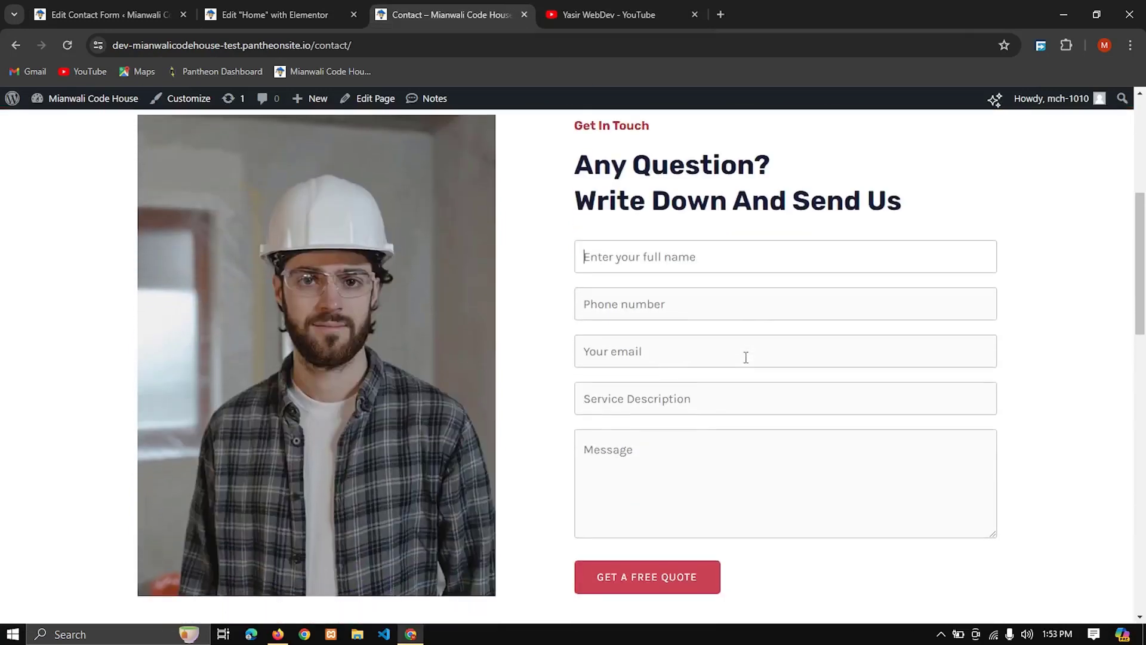
pyautogui.click(674, 273)
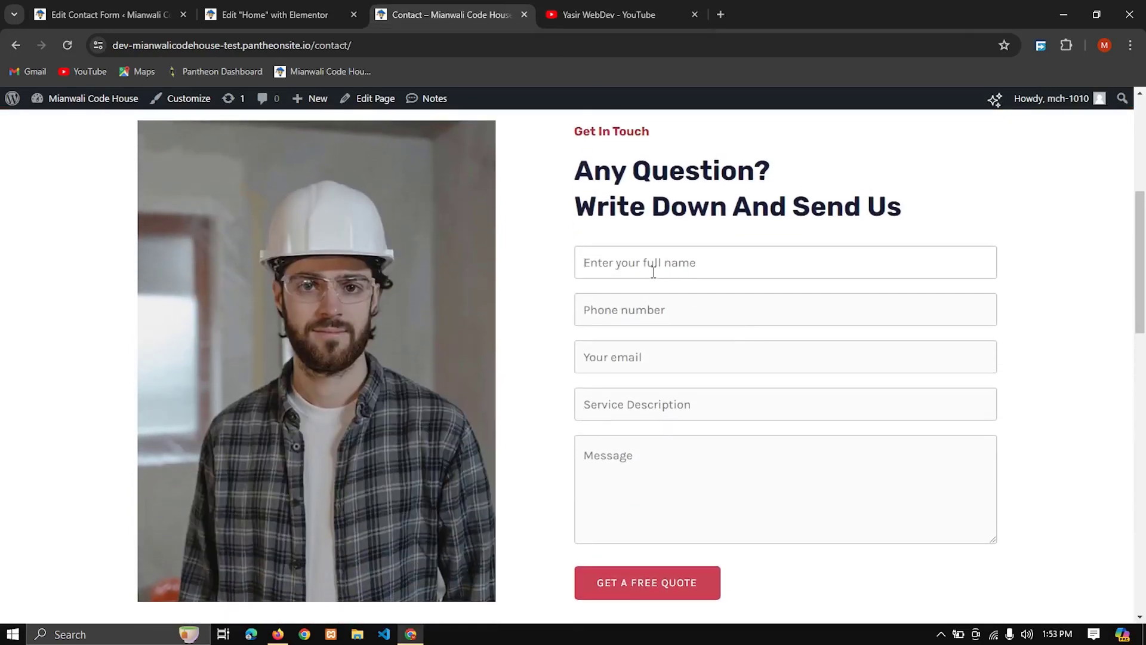
pyautogui.write('lksajdfjka')
pyautogui.click(646, 296)
pyautogui.write('019283120')
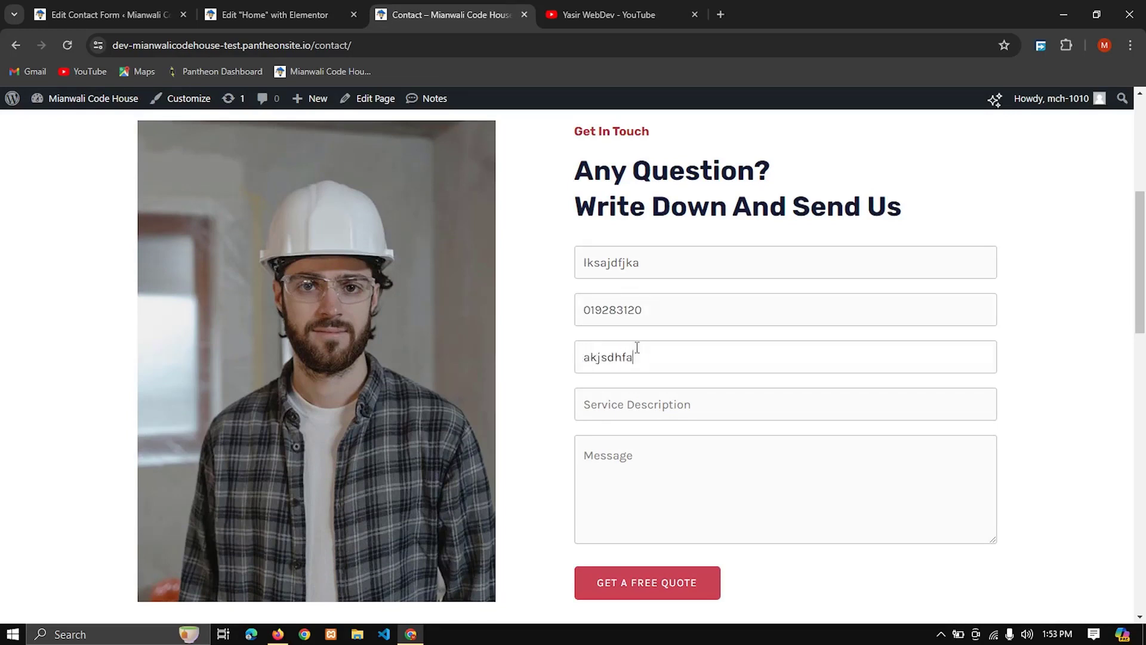
pyautogui.write('gmail.com')
pyautogui.write('lKSDJfklj')
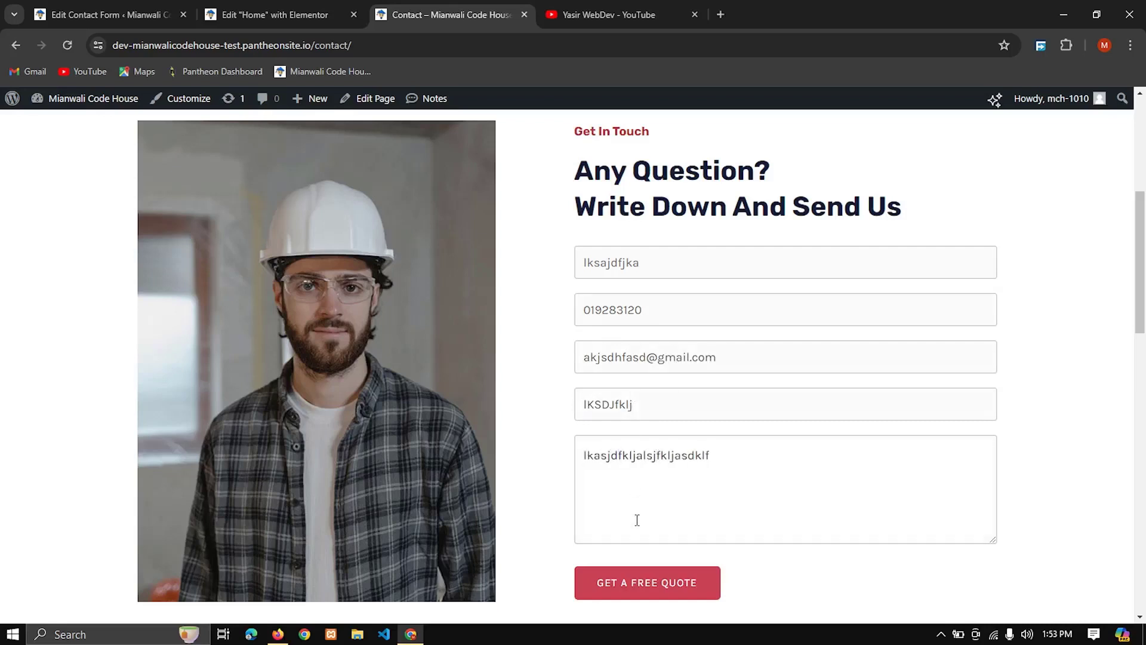
# Step: Submit the filled-in form on the Contact page and return to the Contact Forms list in the dashboard
pyautogui.click(636, 592)
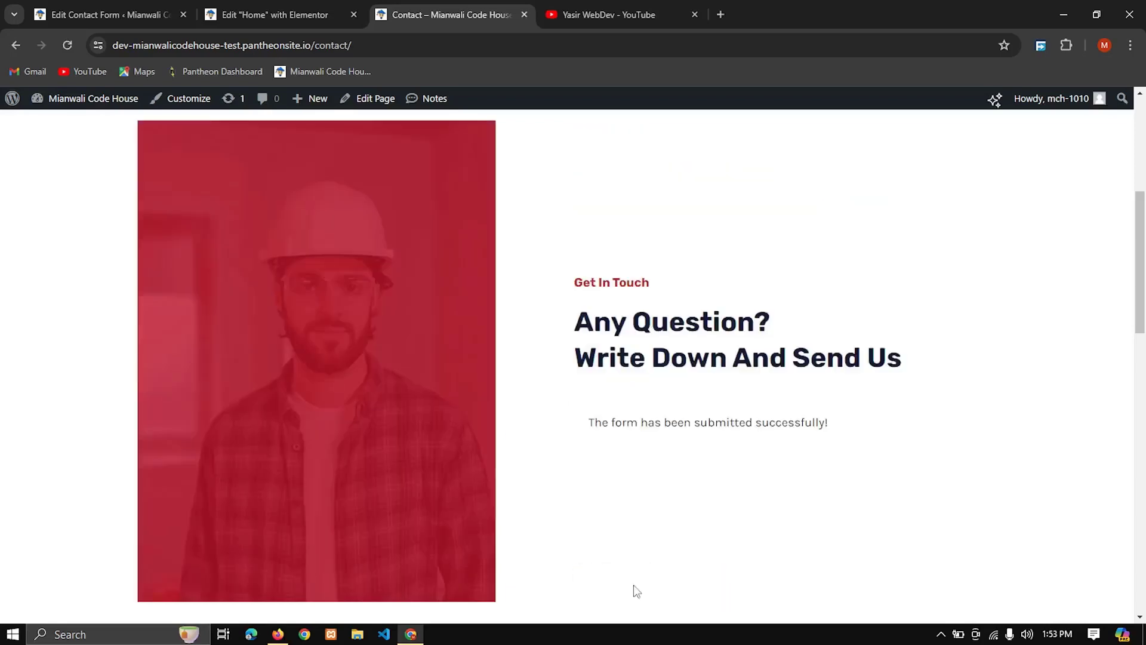
pyautogui.scroll(-1, 693, 535)
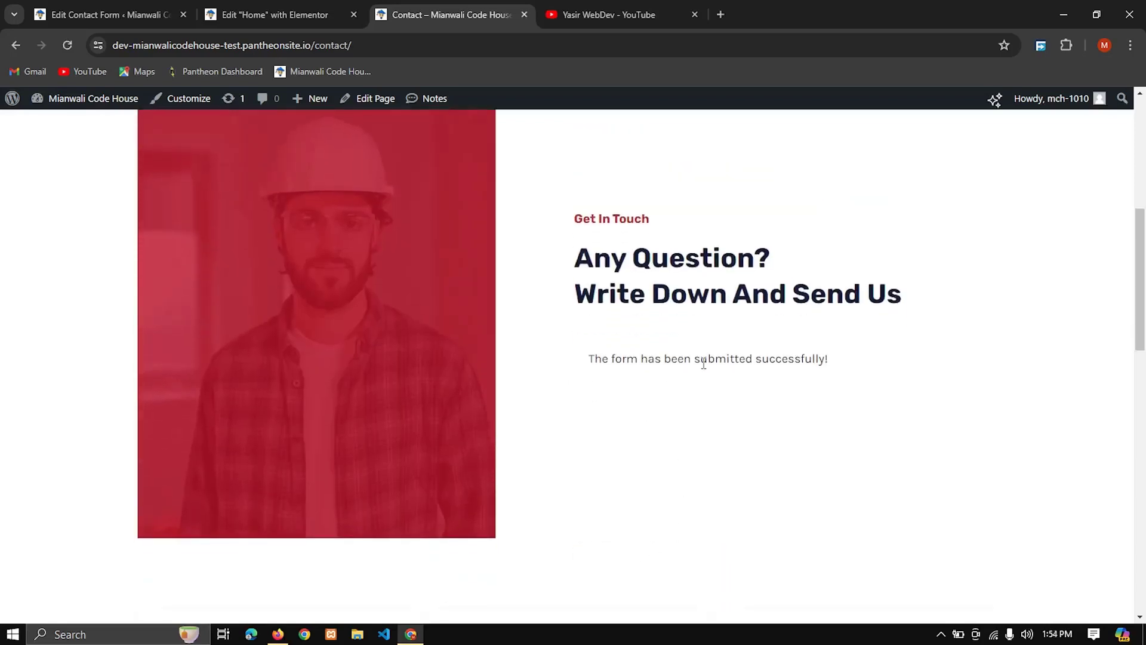
pyautogui.hotkey('ctrl', 'shift', 'Tab')
pyautogui.hotkey('ctrl', 'shift', 'Tab')
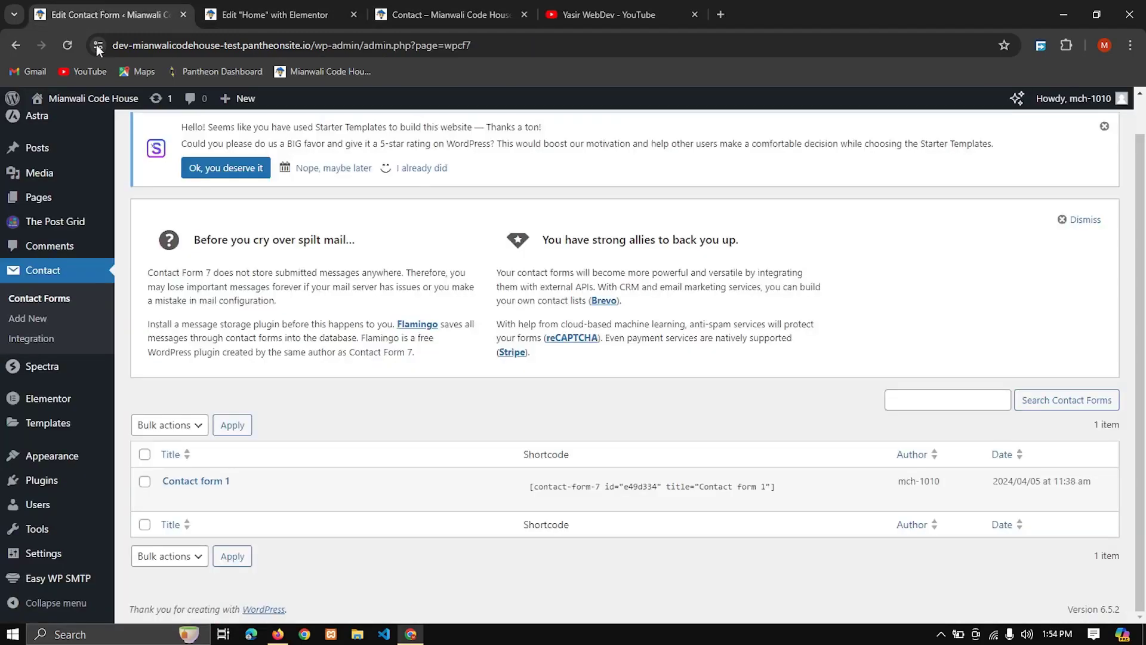
pyautogui.click(76, 46)
# Step: Open Gmail in another Chrome profile and check its inbox, including the Promotions category, for the form submission email
pyautogui.click(306, 635)
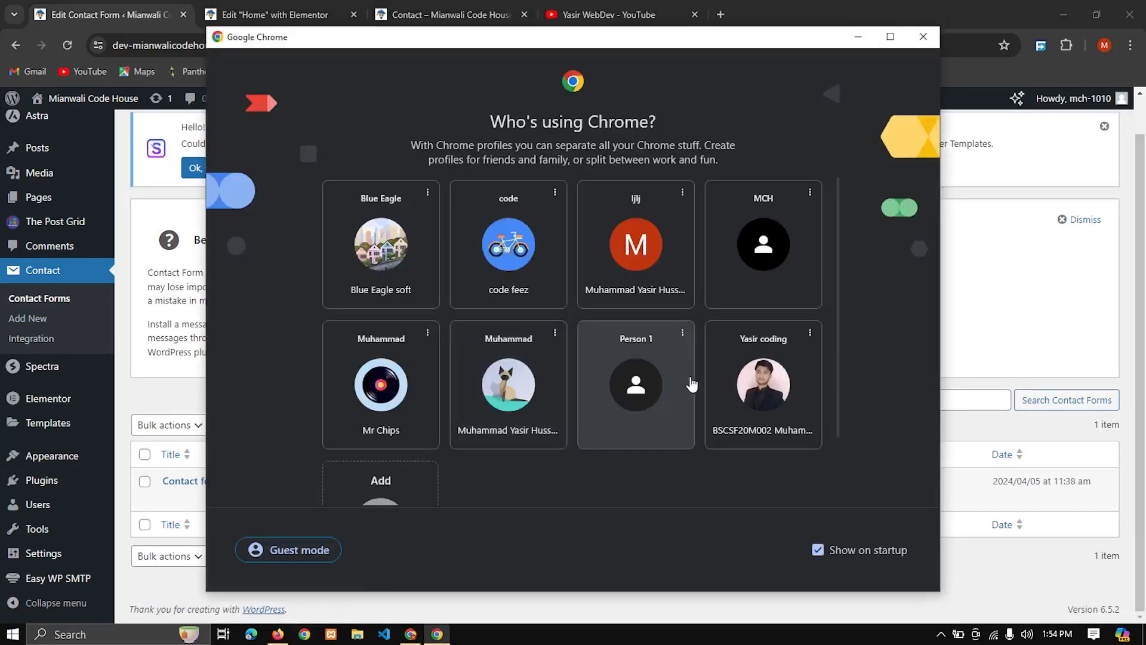
pyautogui.click(728, 383)
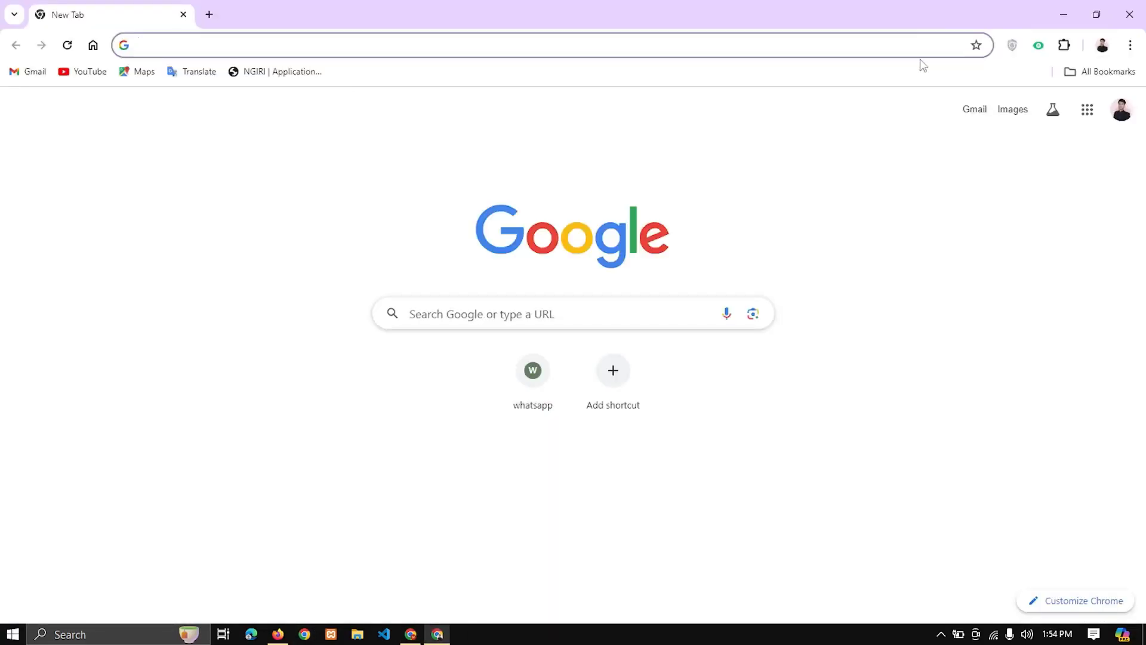
pyautogui.click(967, 116)
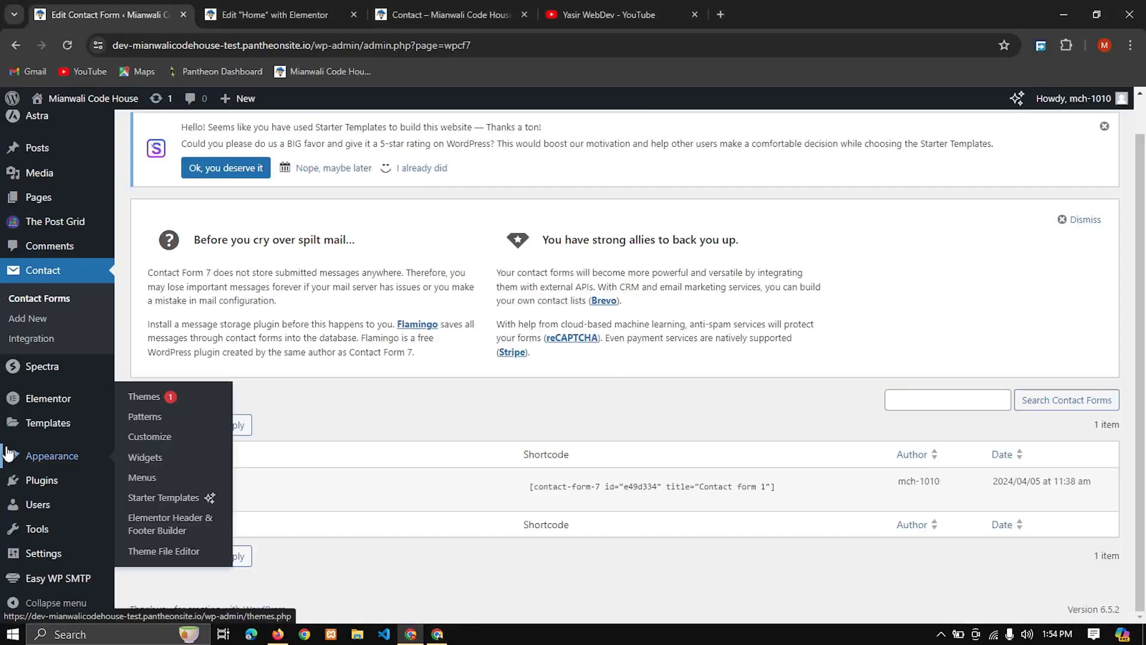
pyautogui.moveTo(70, 579)
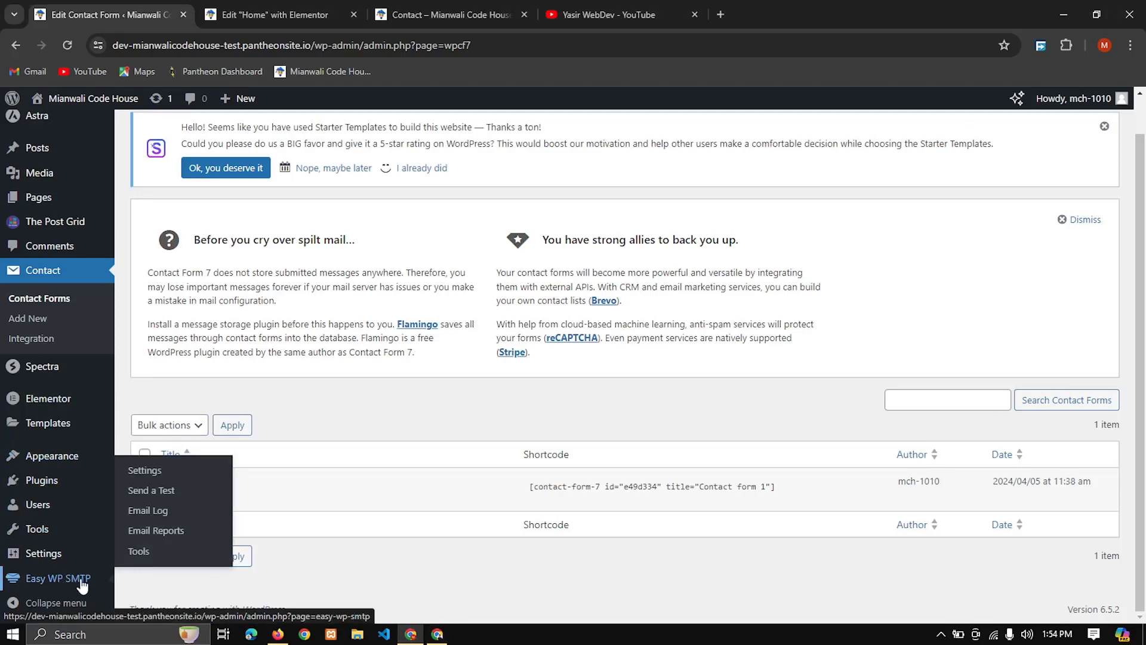
pyautogui.moveTo(52, 423)
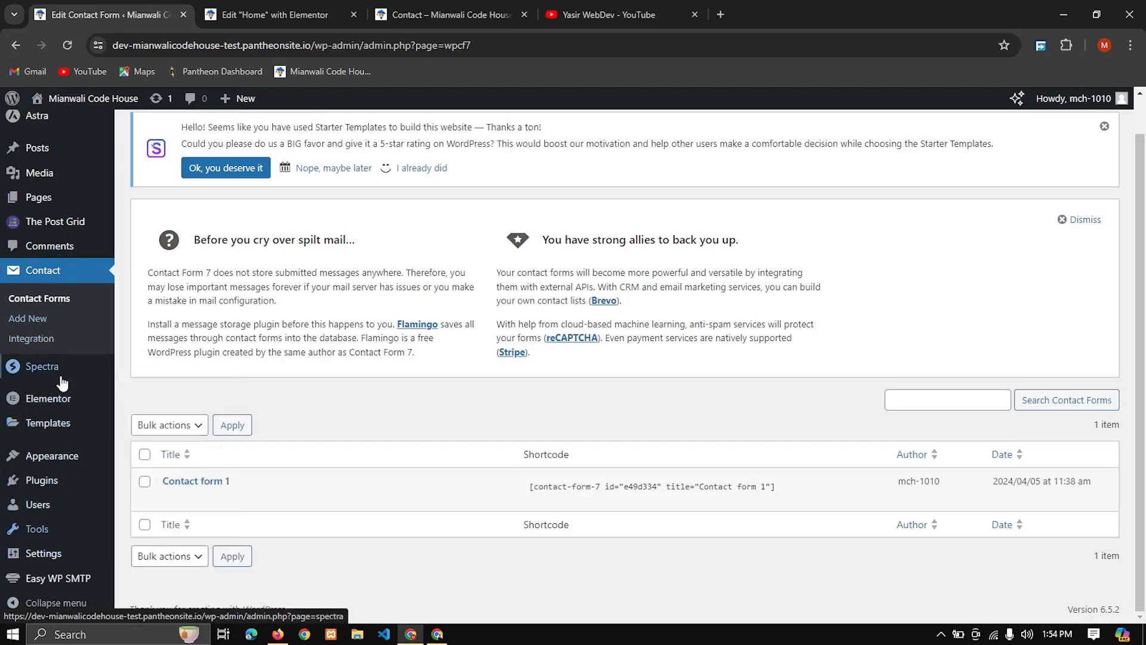
pyautogui.moveTo(62, 382)
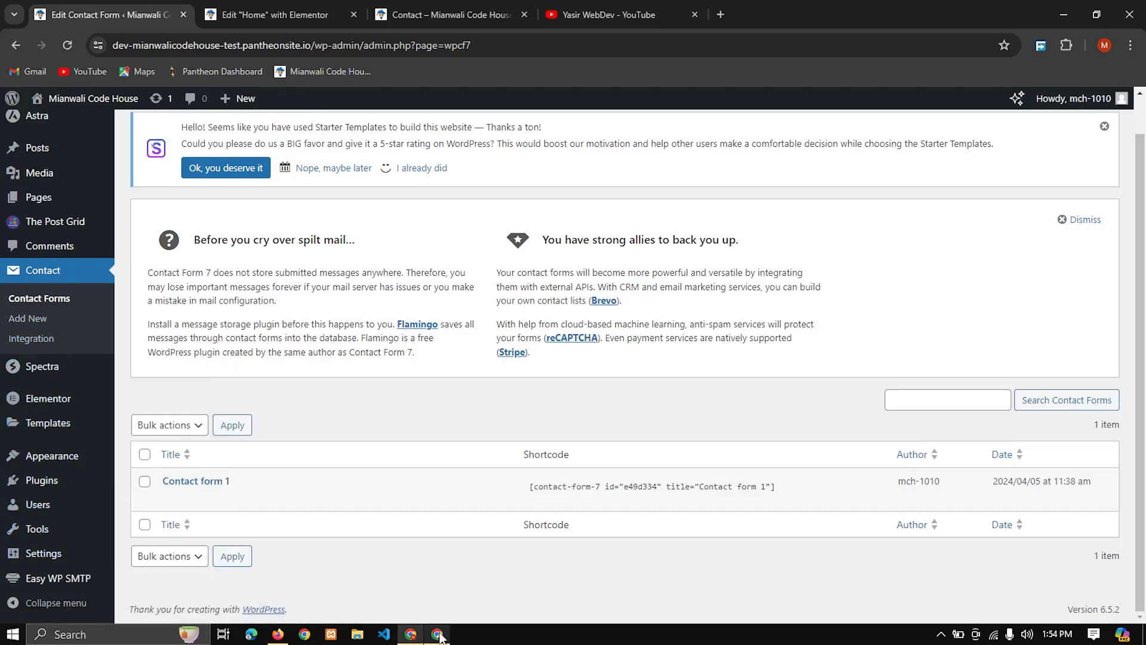
pyautogui.click(437, 634)
pyautogui.click(453, 193)
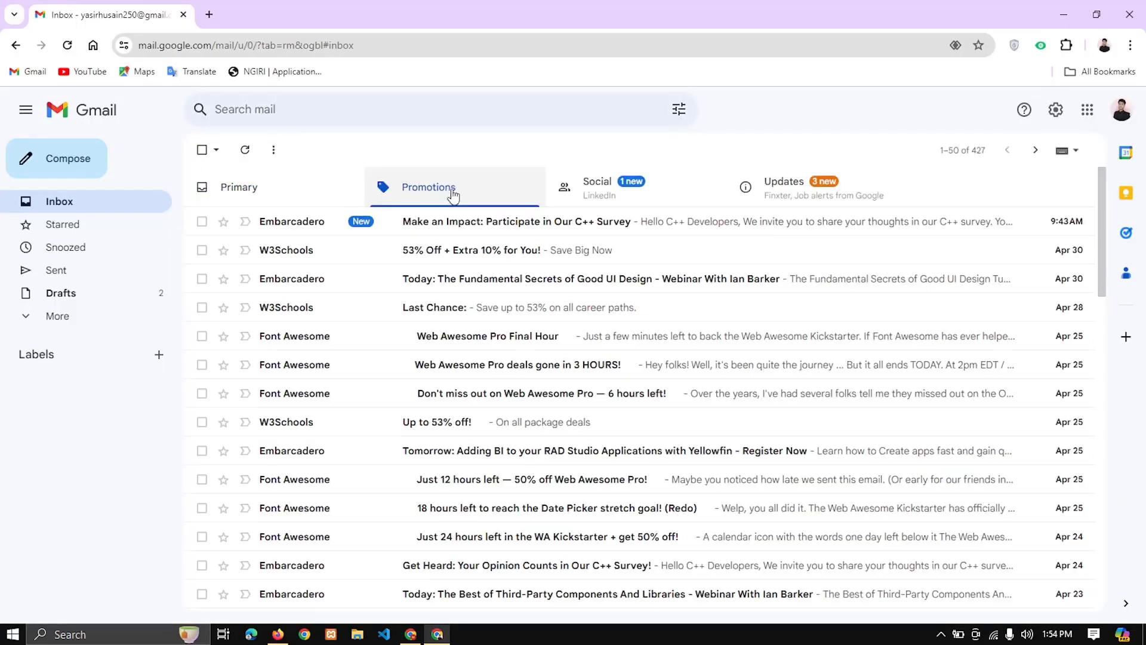
# Step: Open Gmail in the browser profile used for the site and examine the submitted values in the Form Submission email
pyautogui.click(438, 634)
pyautogui.click(724, 12)
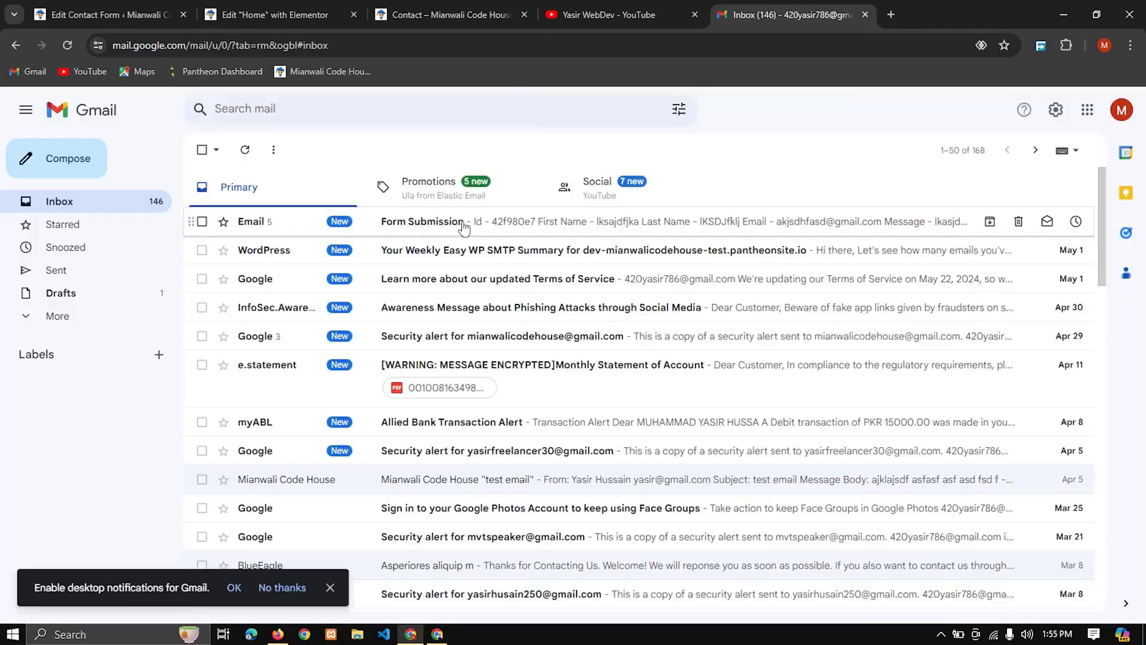
pyautogui.click(464, 226)
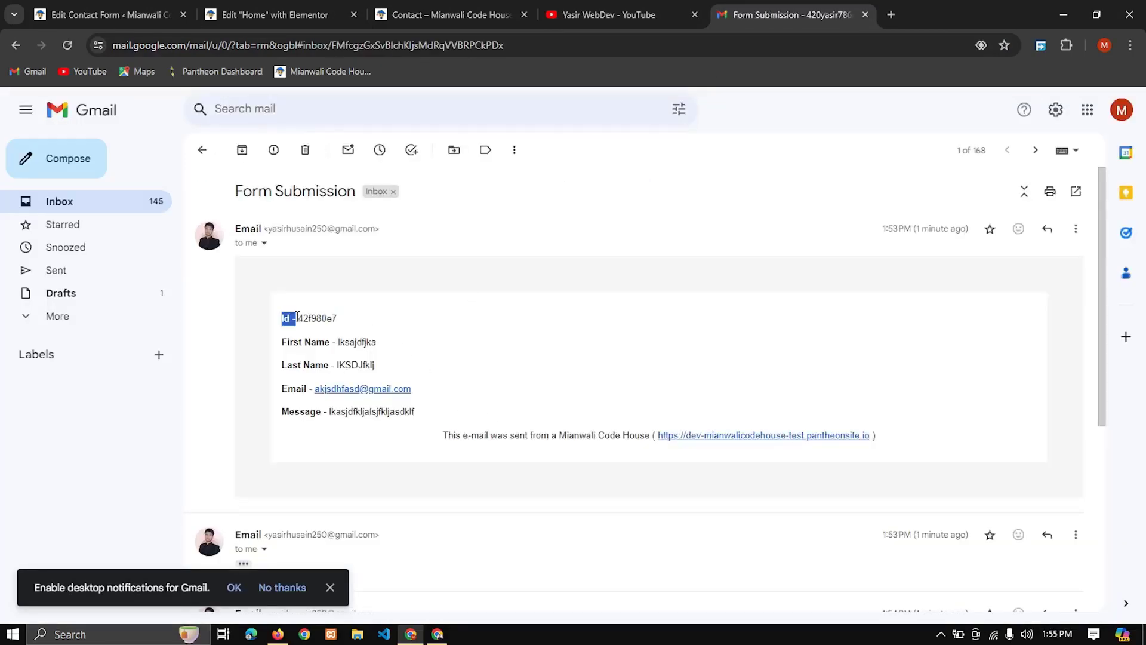
pyautogui.moveTo(376, 342); pyautogui.dragTo(356, 343)
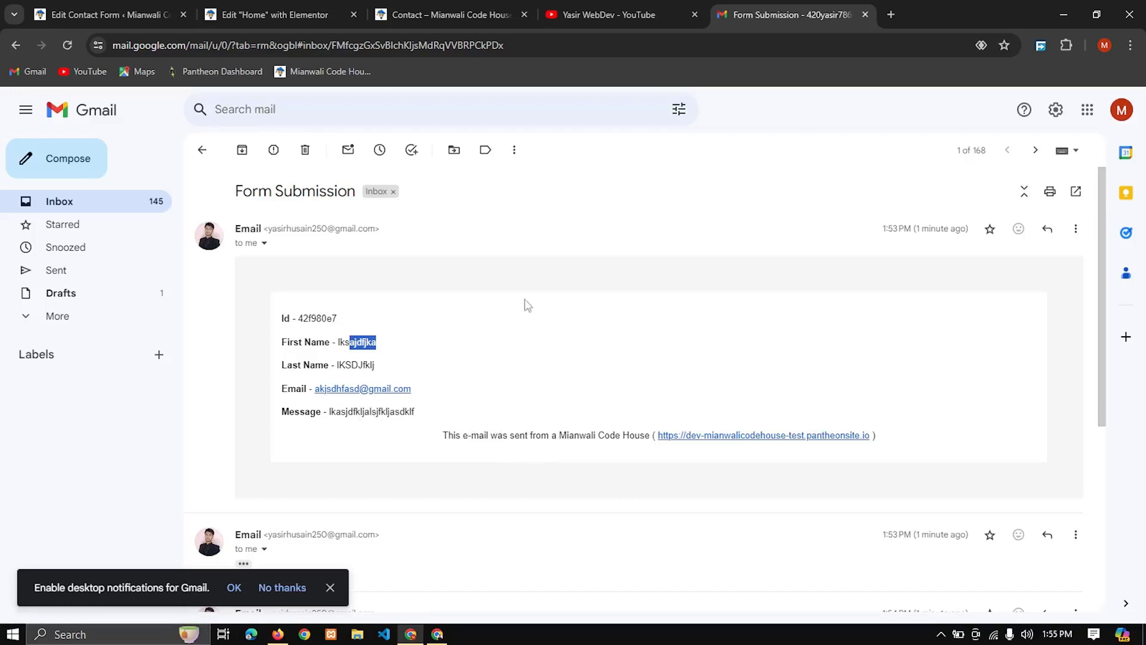
# Step: Return to the live Contact page and look through its form area, contact details and map
pyautogui.click(586, 8)
pyautogui.click(505, 7)
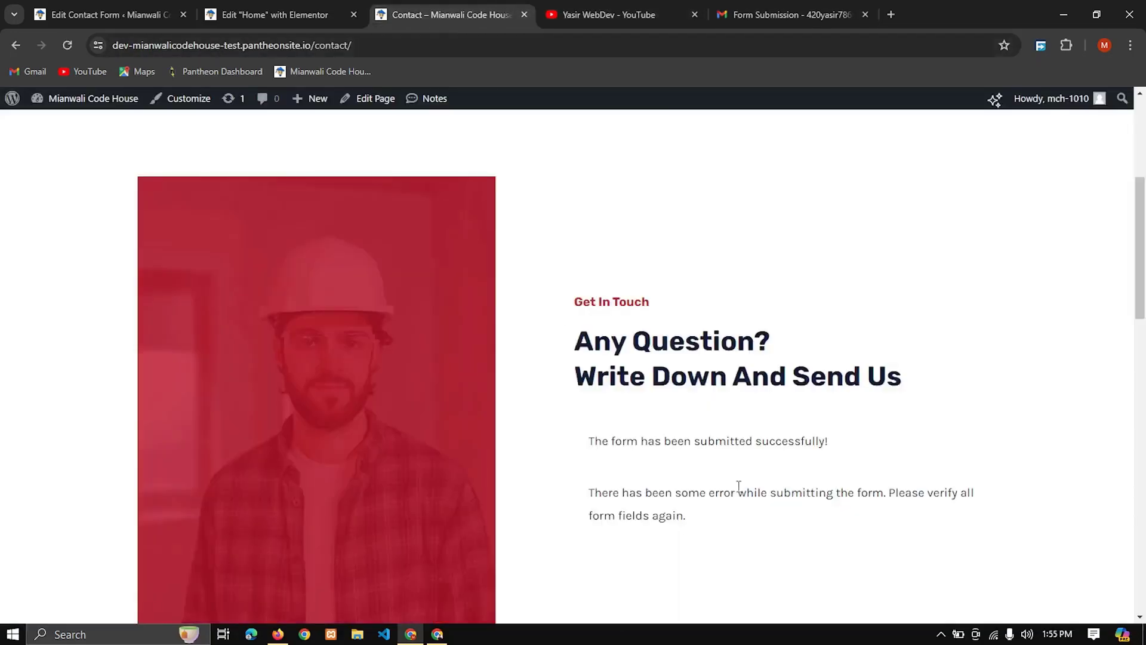
pyautogui.scroll(-6, 739, 487)
pyautogui.scroll(-6, 738, 486)
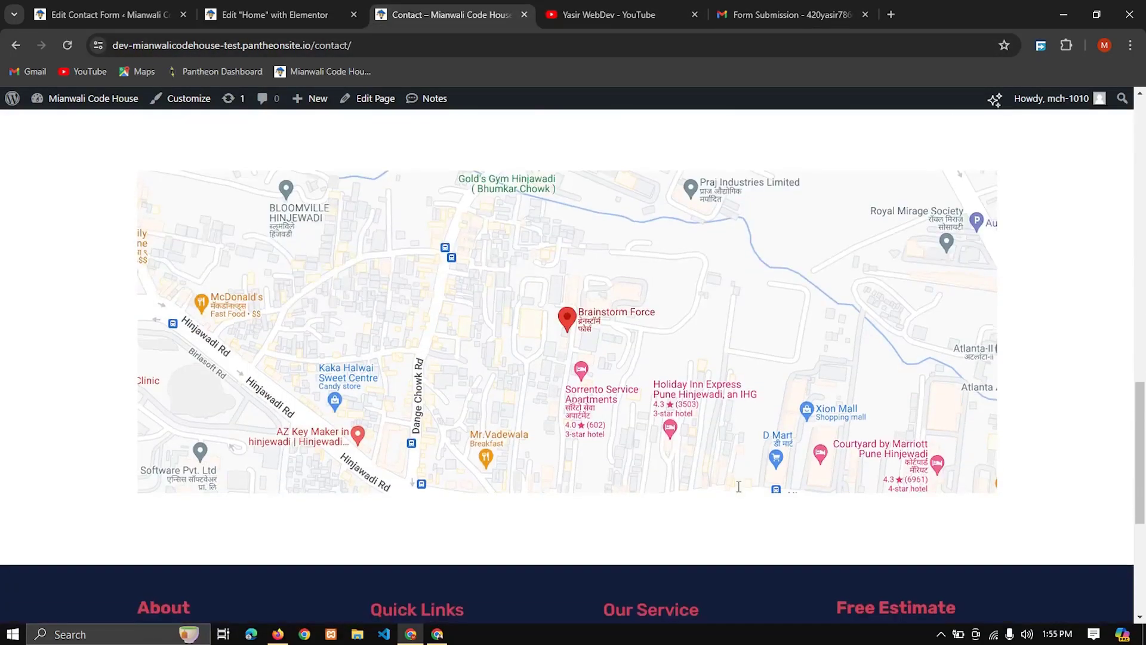
pyautogui.scroll(12, 739, 486)
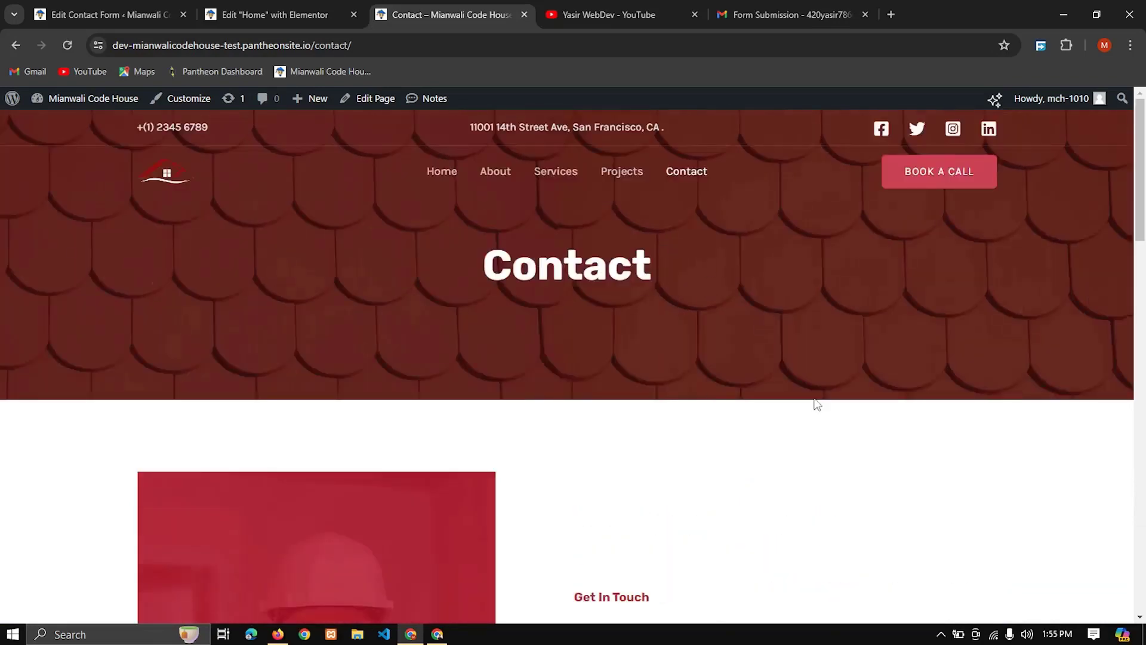
pyautogui.scroll(-10, 817, 404)
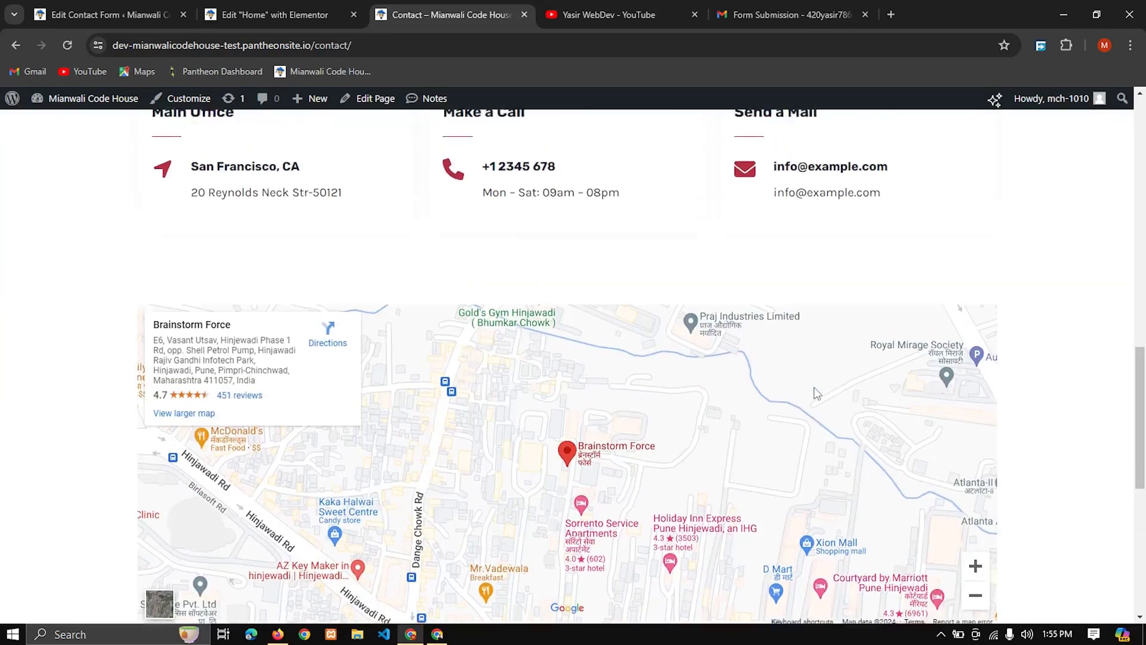
pyautogui.scroll(2, 817, 393)
pyautogui.scroll(-5, 817, 394)
pyautogui.scroll(15, 817, 393)
# Step: Open the live site's Projects page and look over its project cards
pyautogui.click(642, 179)
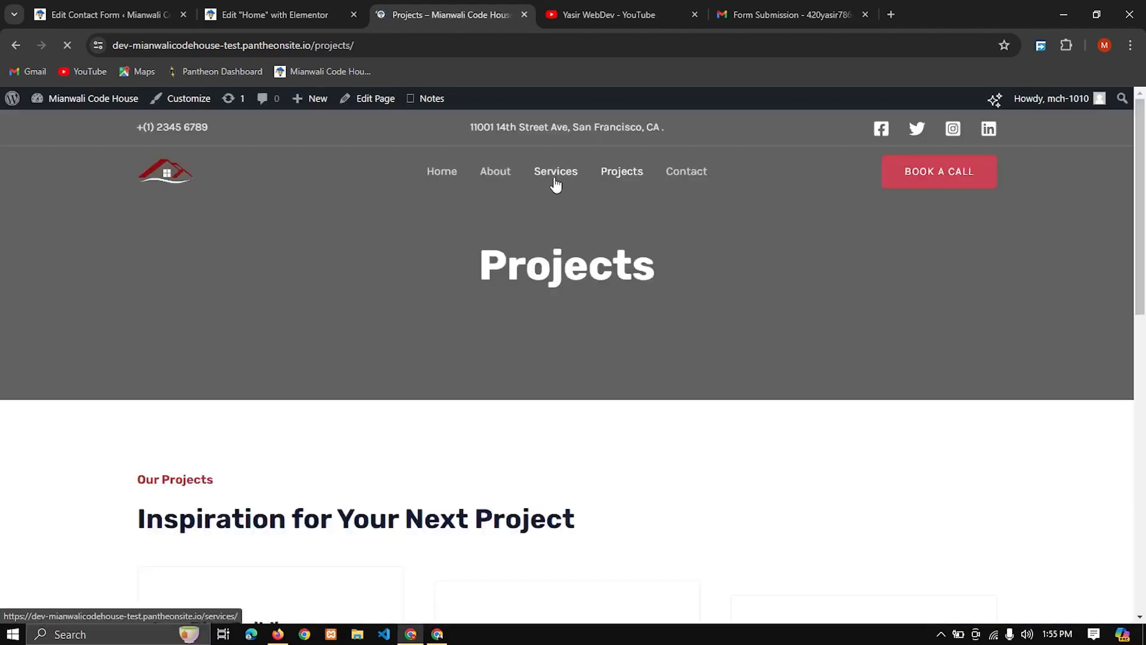
pyautogui.scroll(-12, 631, 308)
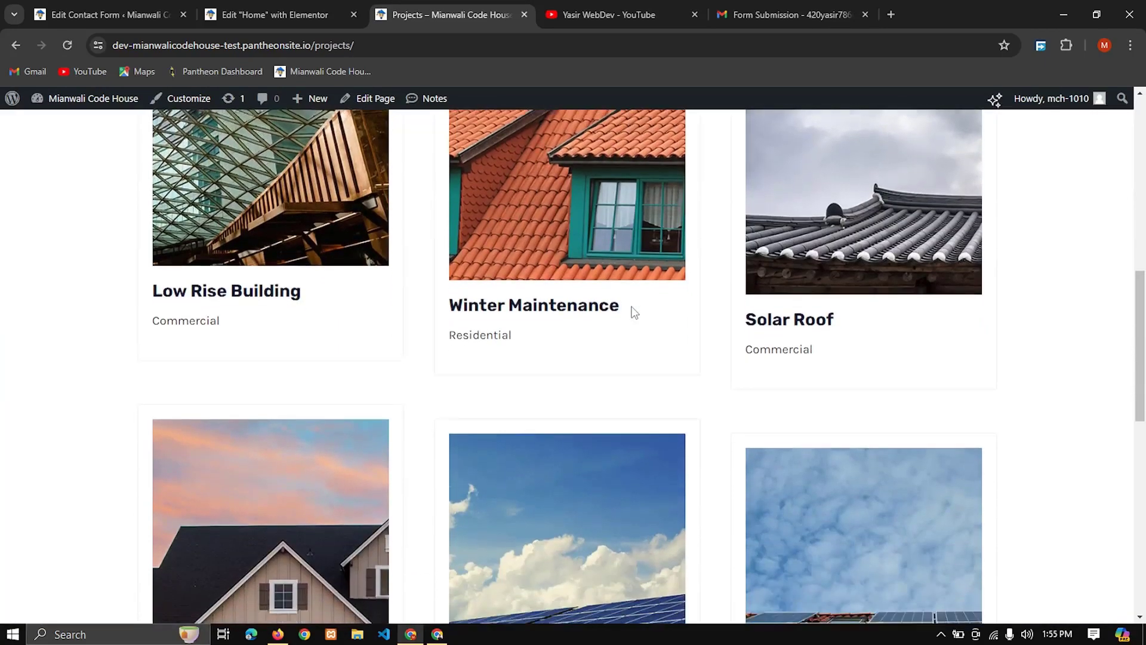
pyautogui.scroll(12, 631, 306)
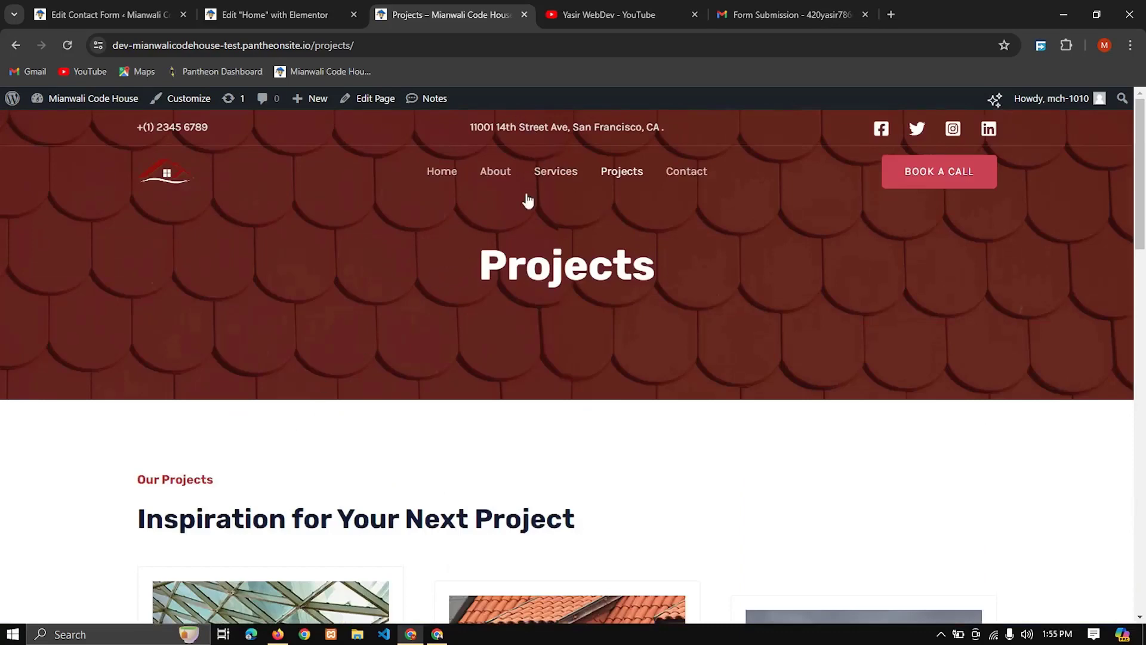
# Step: Open the live site's About page and look through it down to the Our Partners section and footer
pyautogui.click(495, 173)
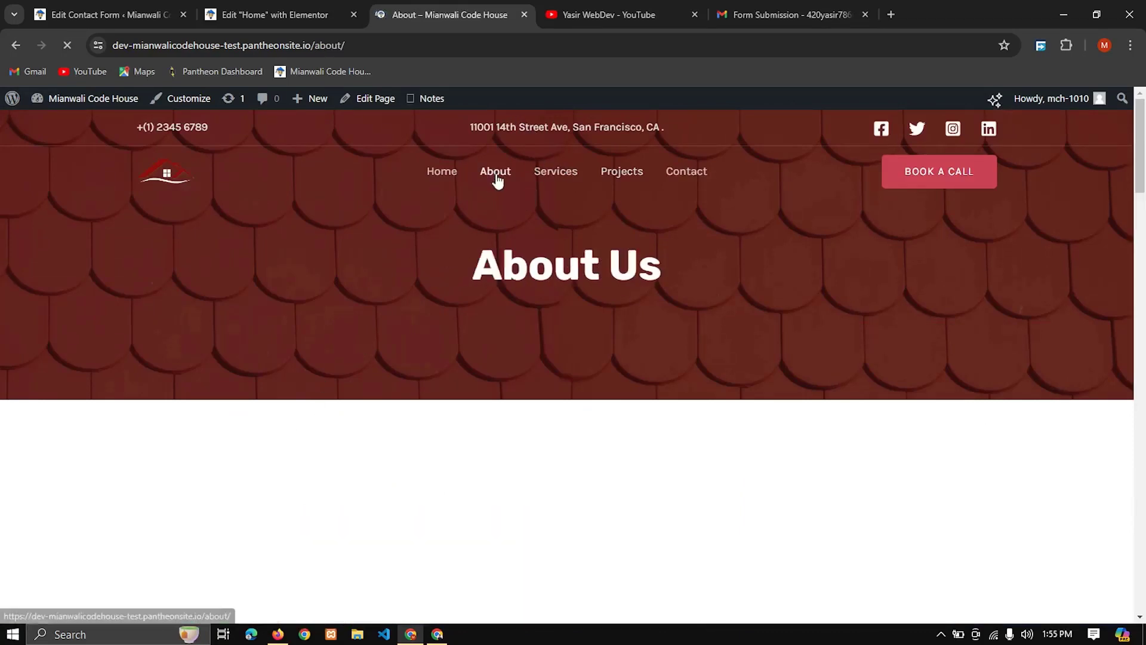
pyautogui.scroll(-5, 511, 425)
pyautogui.scroll(-5, 511, 425)
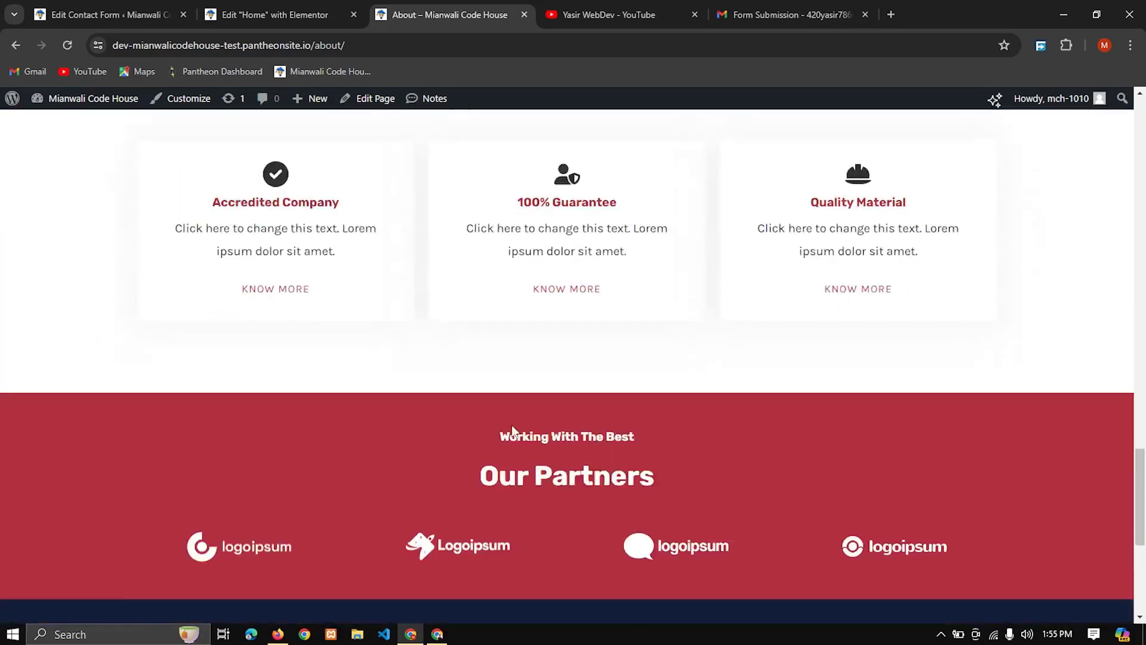
pyautogui.scroll(-2, 512, 425)
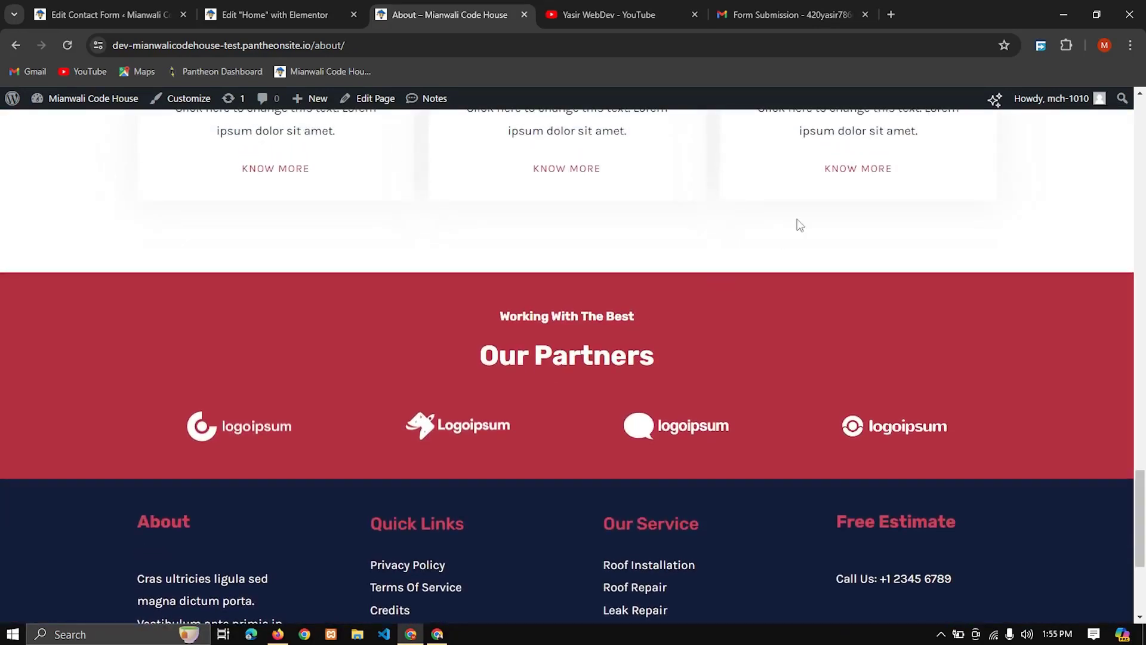
# Step: Open the About page in the WordPress page editor and look through its content and settings
pyautogui.click(390, 103)
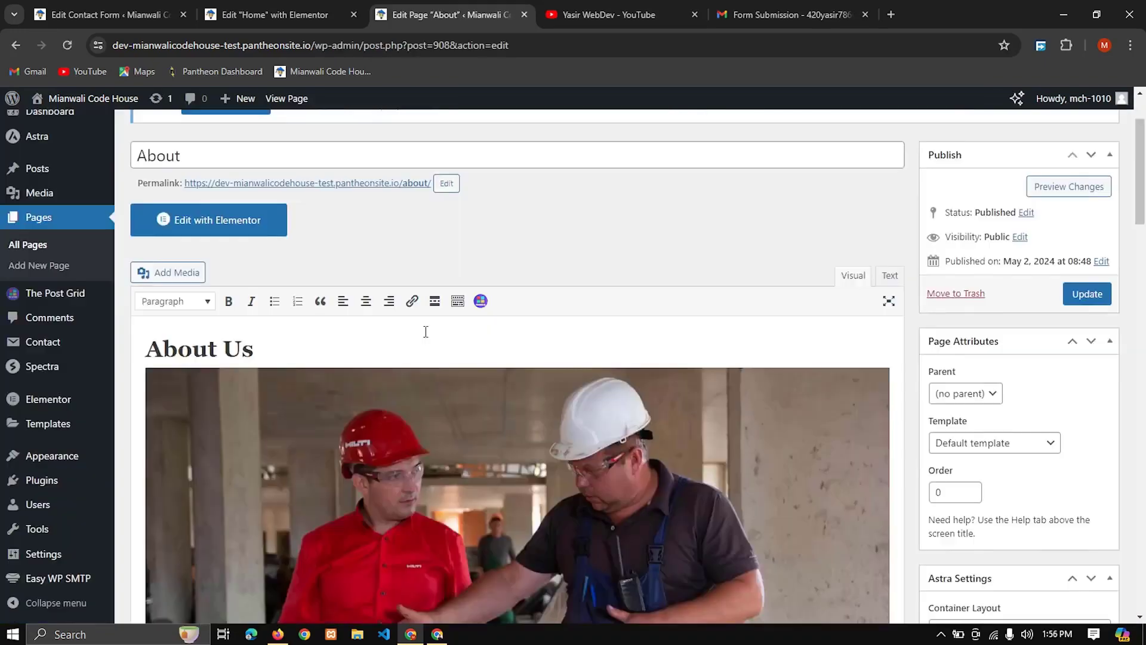
pyautogui.scroll(-10, 424, 332)
pyautogui.scroll(-5, 426, 332)
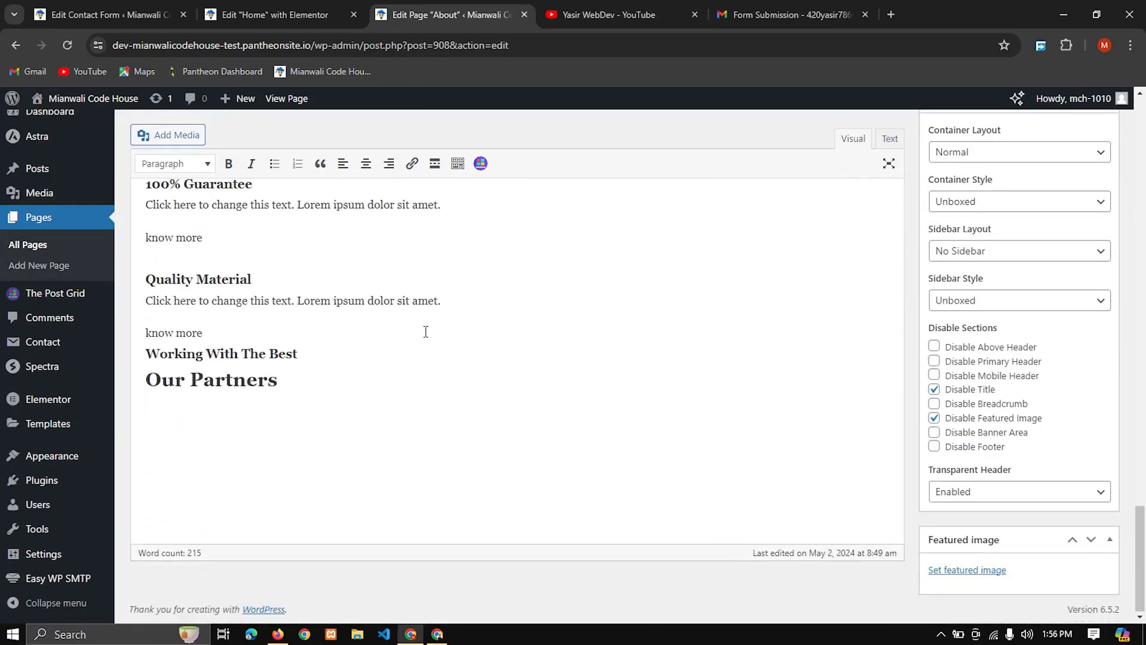
pyautogui.scroll(15, 426, 332)
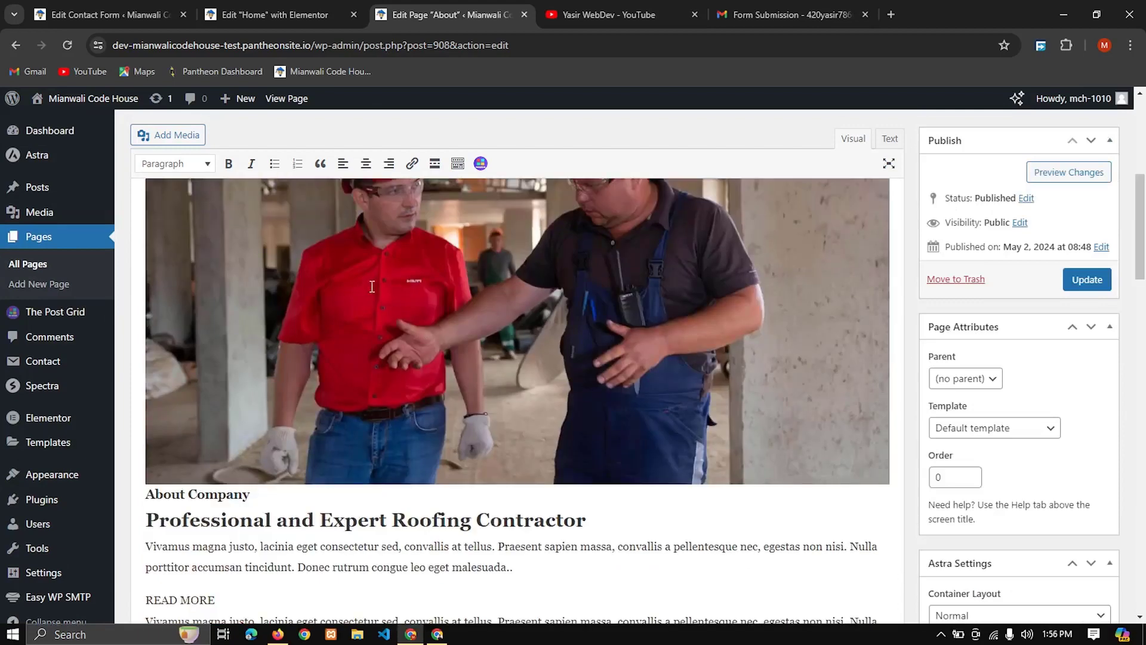
pyautogui.scroll(4, 239, 174)
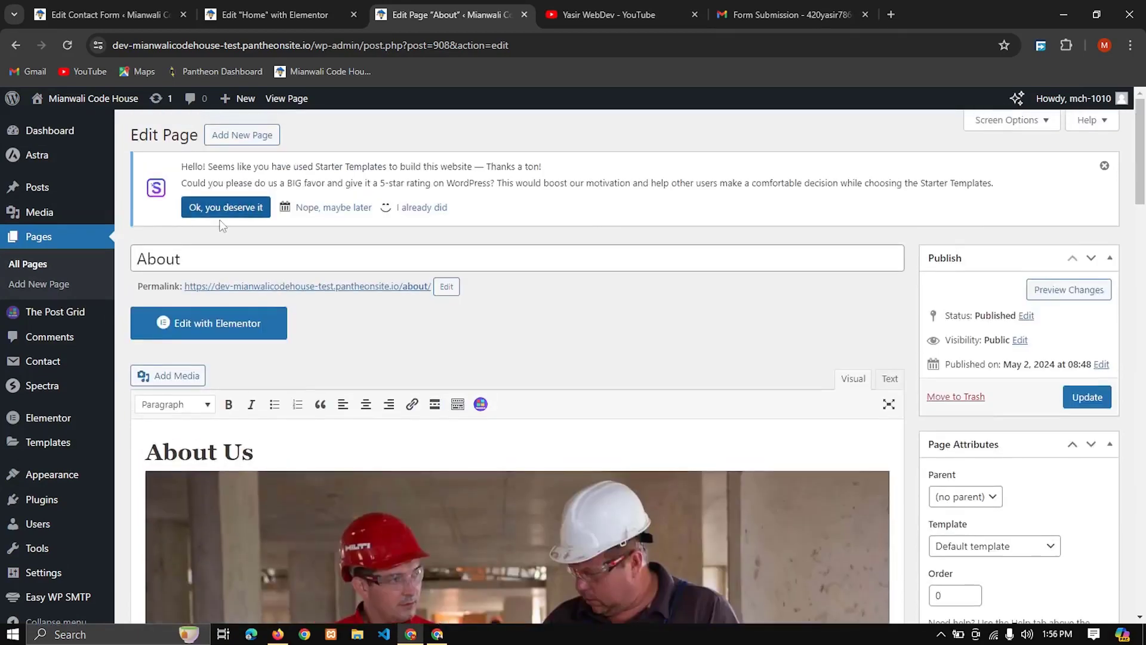
# Step: Open the About page in Elementor, select its Text Editor widget and examine the content around the Our Partners section
pyautogui.click(233, 332)
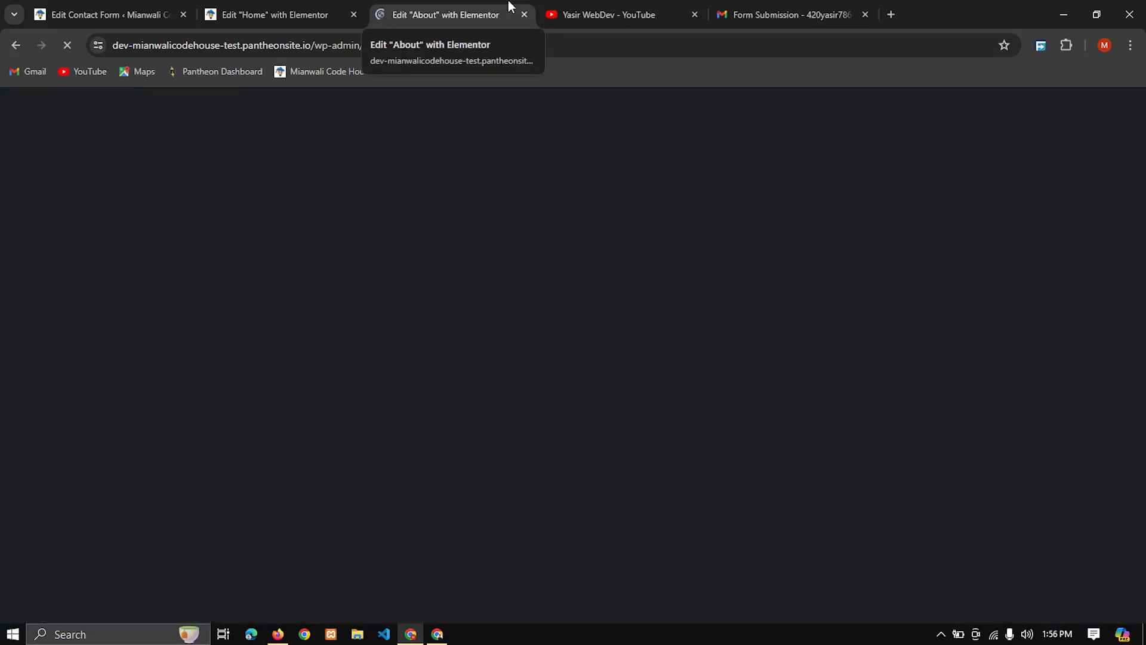
pyautogui.scroll(-15, 765, 408)
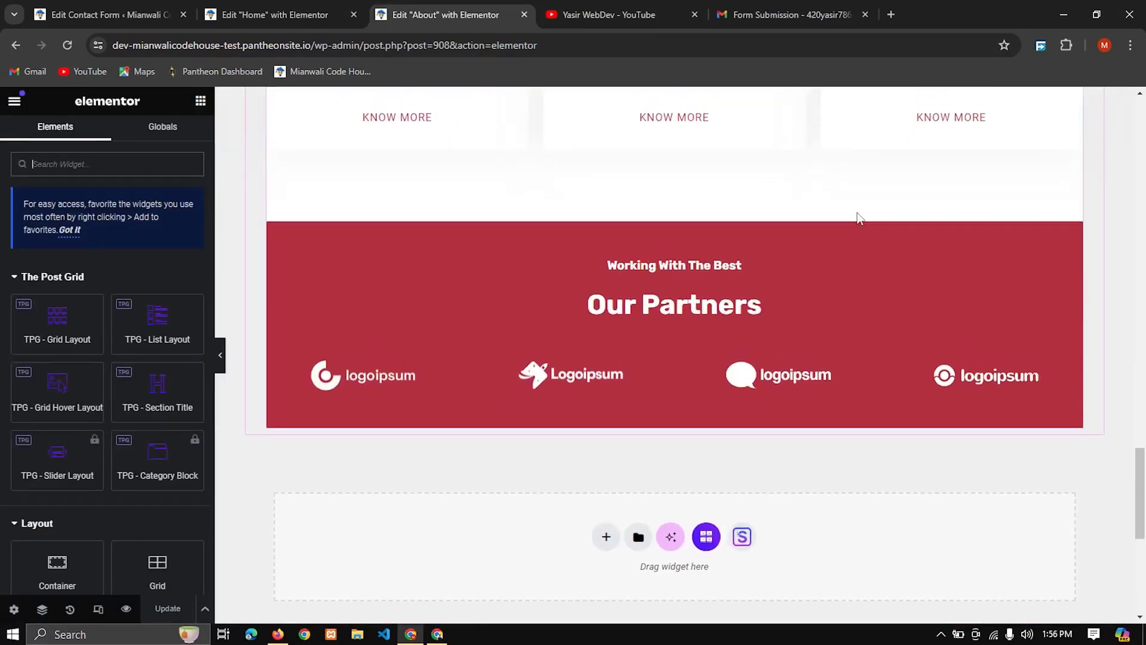
pyautogui.click(847, 228)
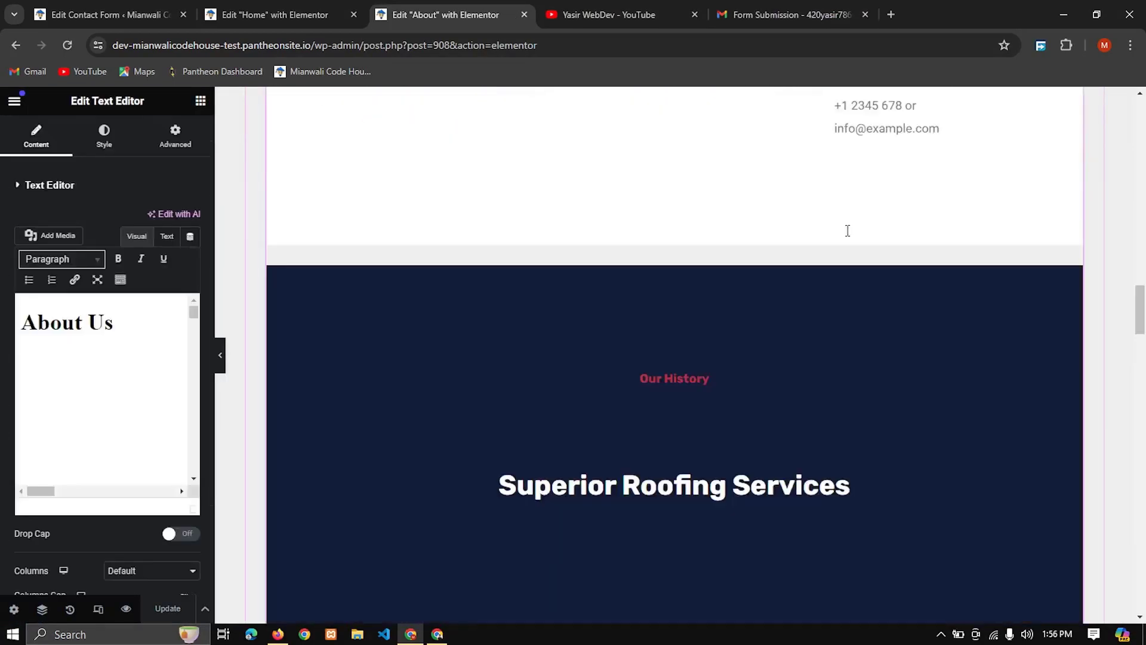
pyautogui.scroll(7, 847, 230)
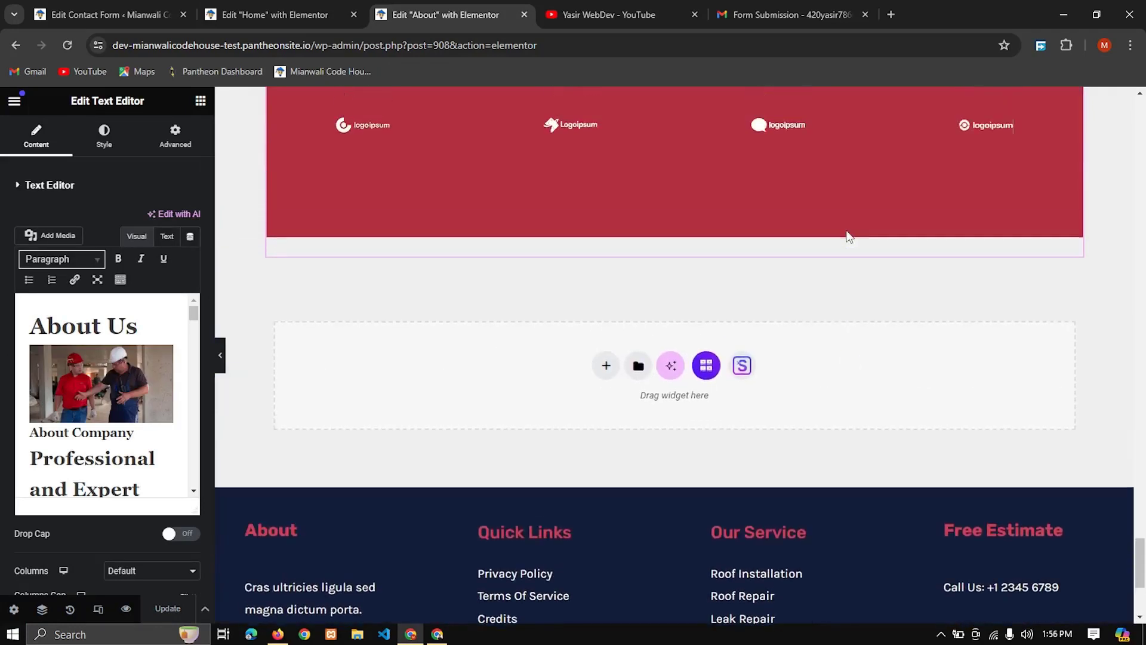
pyautogui.scroll(4, 847, 231)
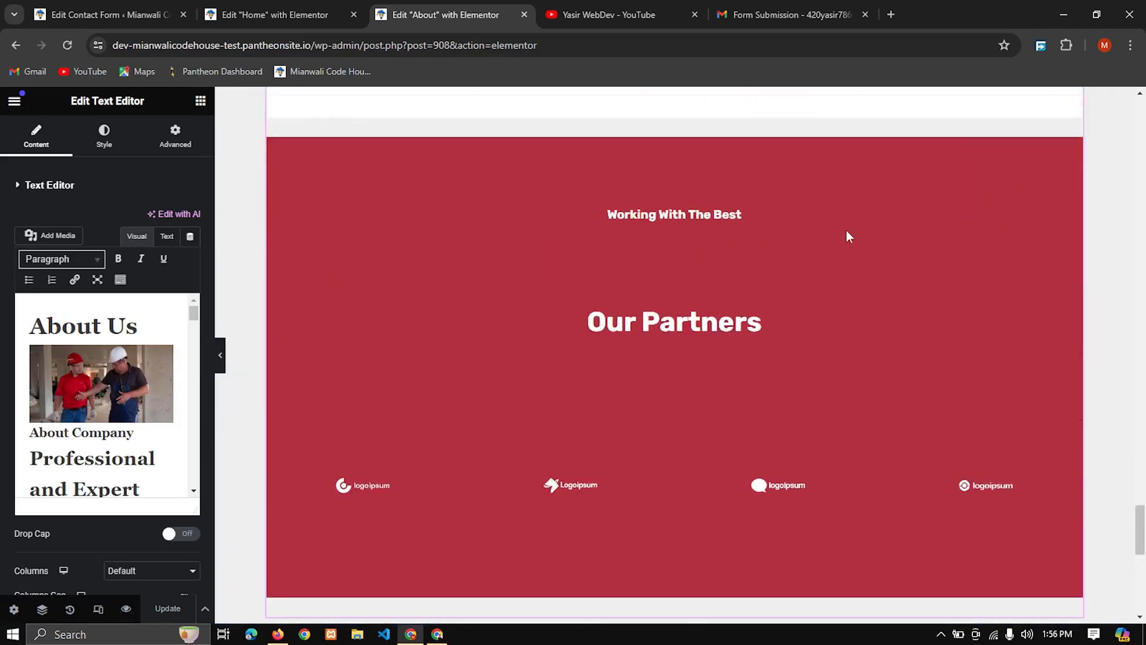
pyautogui.moveTo(750, 249); pyautogui.dragTo(649, 235)
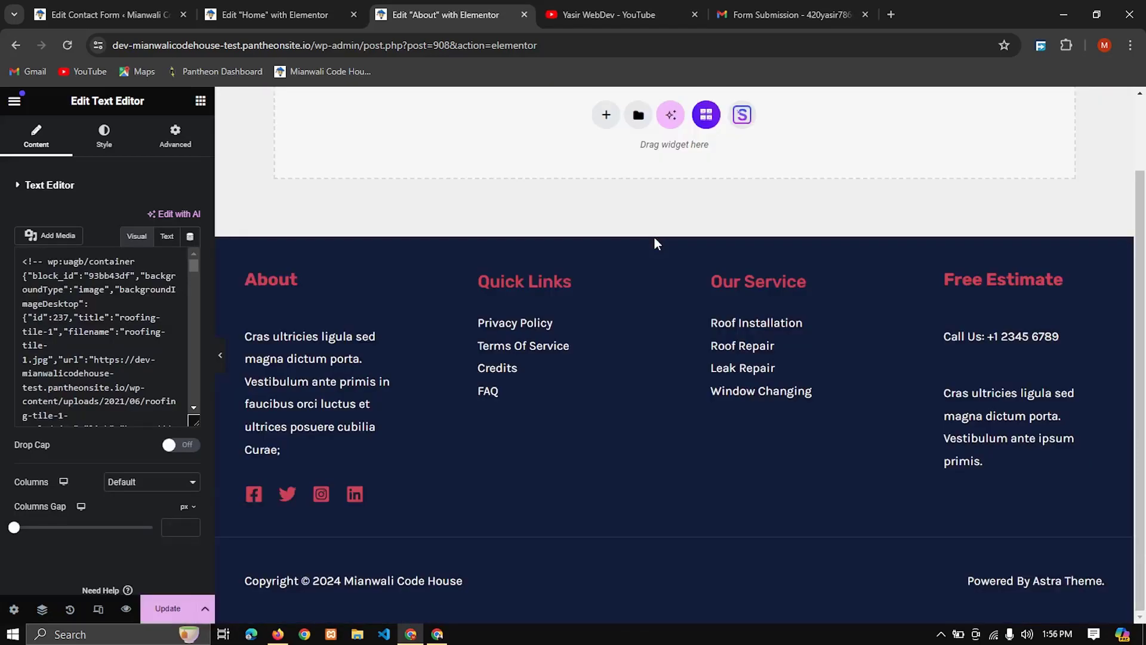
pyautogui.scroll(4, 738, 212)
pyautogui.scroll(2, 738, 214)
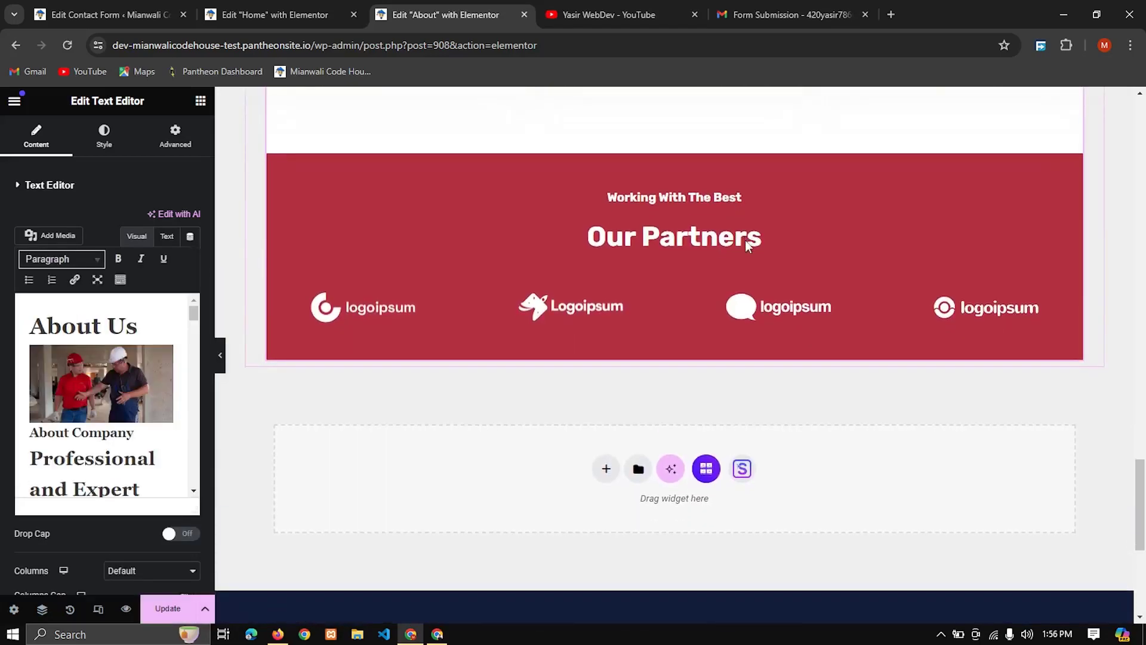
# Step: Select the About page's outer container, inspect its structure in the Navigator and close the Navigator
pyautogui.click(747, 241)
pyautogui.scroll(10, 747, 241)
pyautogui.rightClick(675, 97)
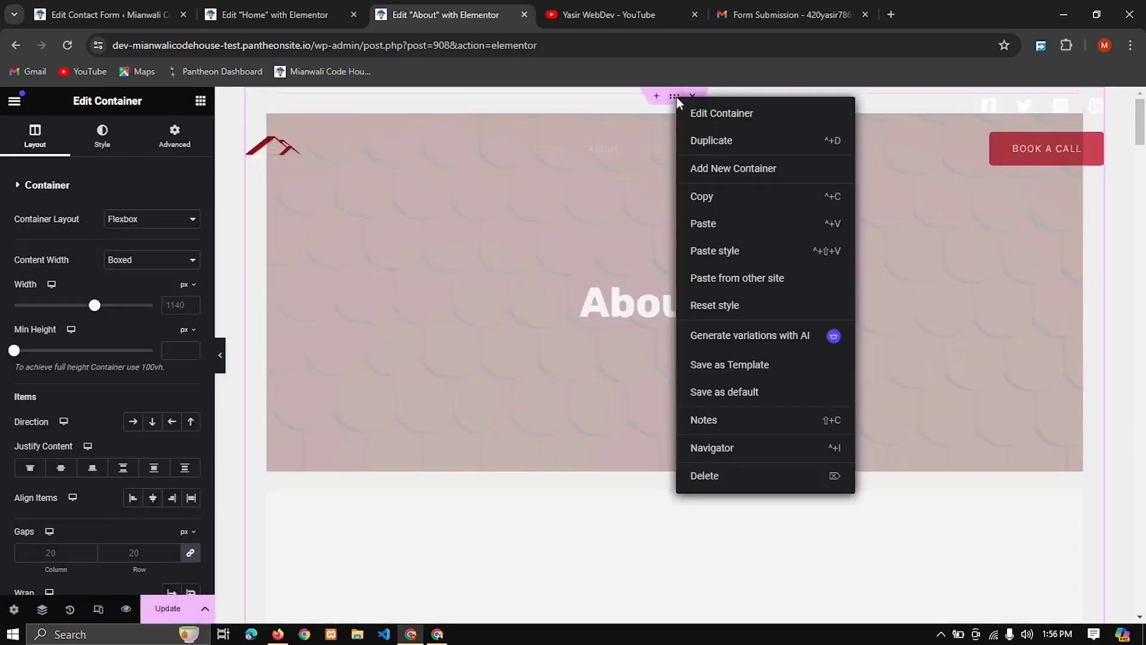
pyautogui.click(712, 448)
pyautogui.click(1027, 218)
pyautogui.click(1113, 172)
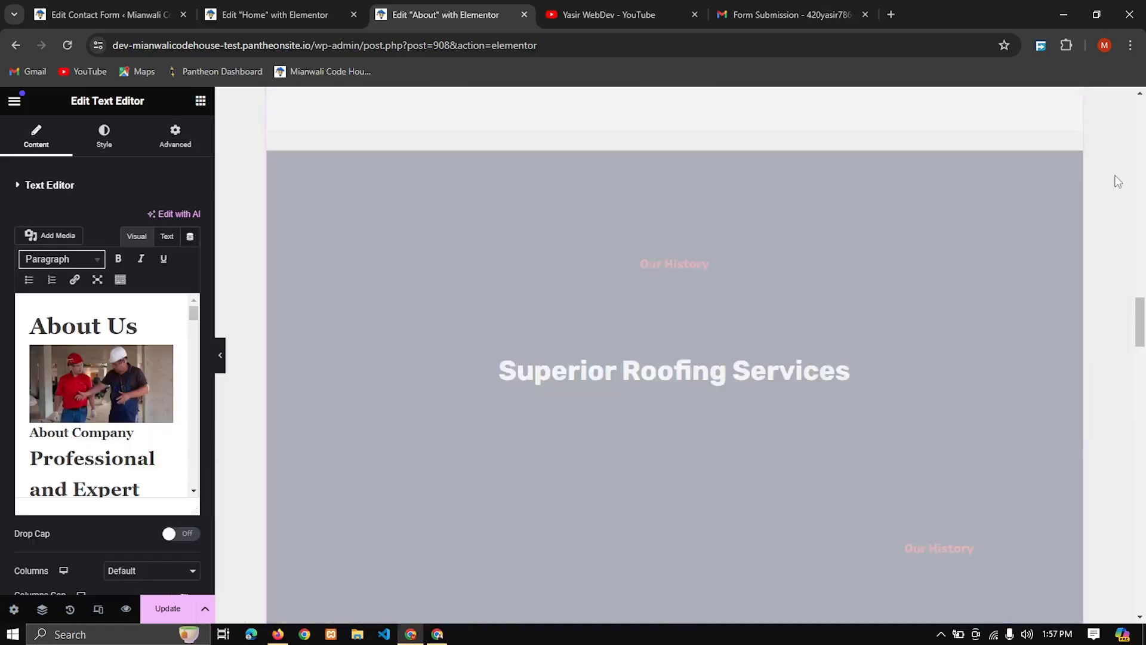
# Step: Look through the About page's history, services and Our Partners sections and its footer in the Elementor preview
pyautogui.scroll(-10, 736, 356)
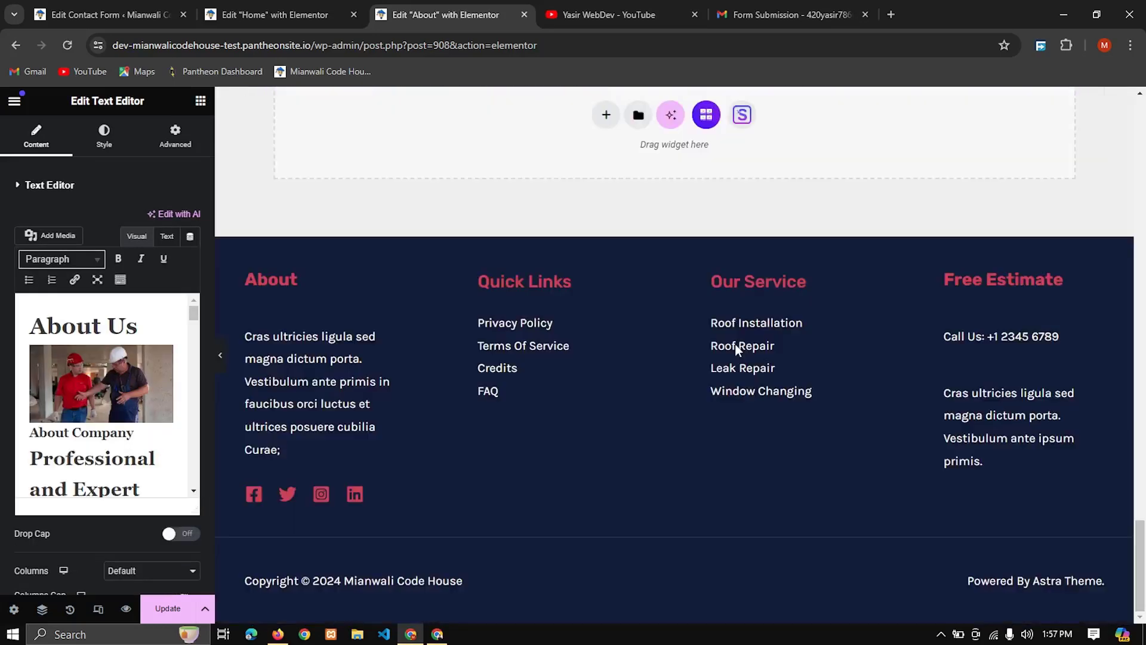
pyautogui.scroll(6, 659, 241)
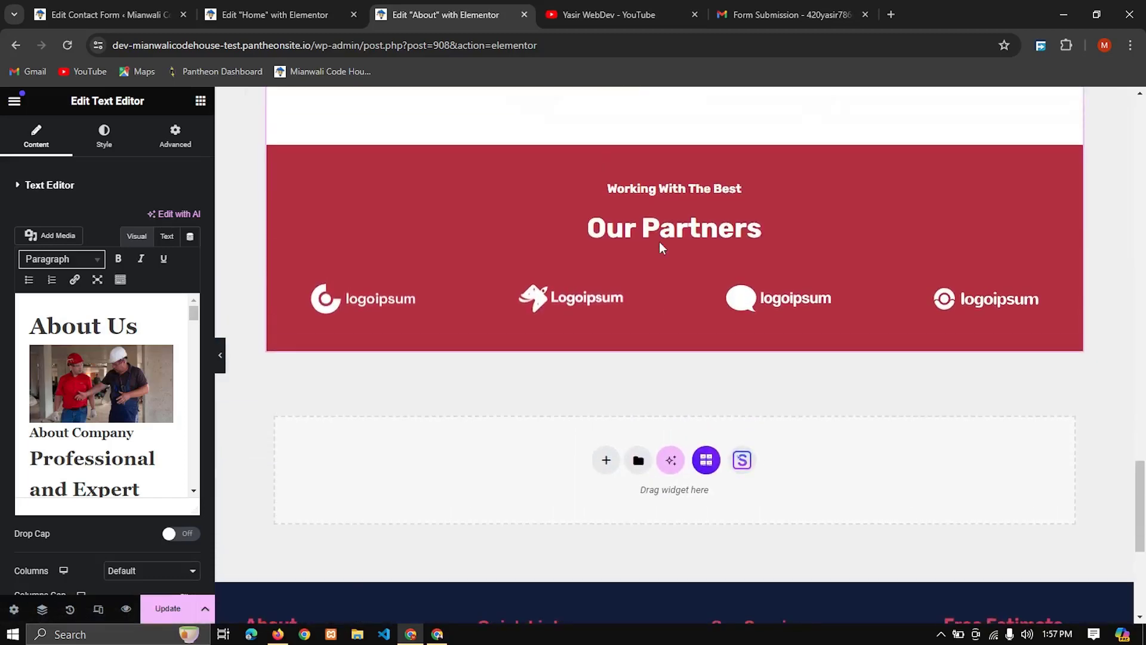
pyautogui.scroll(5, 736, 233)
pyautogui.scroll(-8, 734, 328)
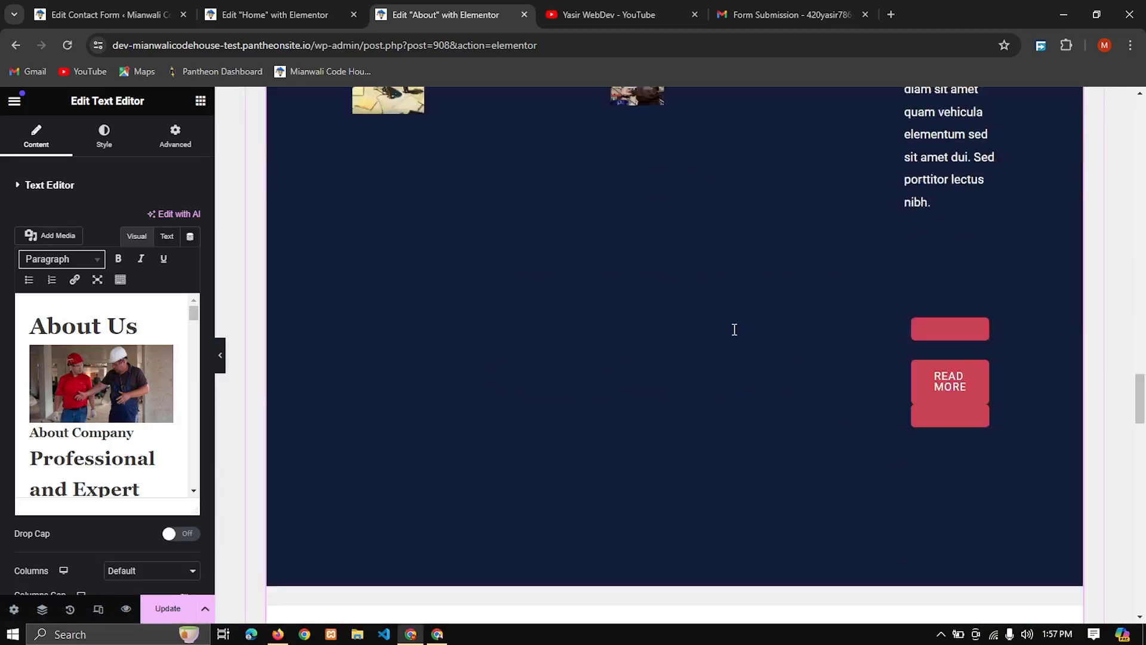
pyautogui.scroll(4, 735, 337)
pyautogui.scroll(5, 735, 337)
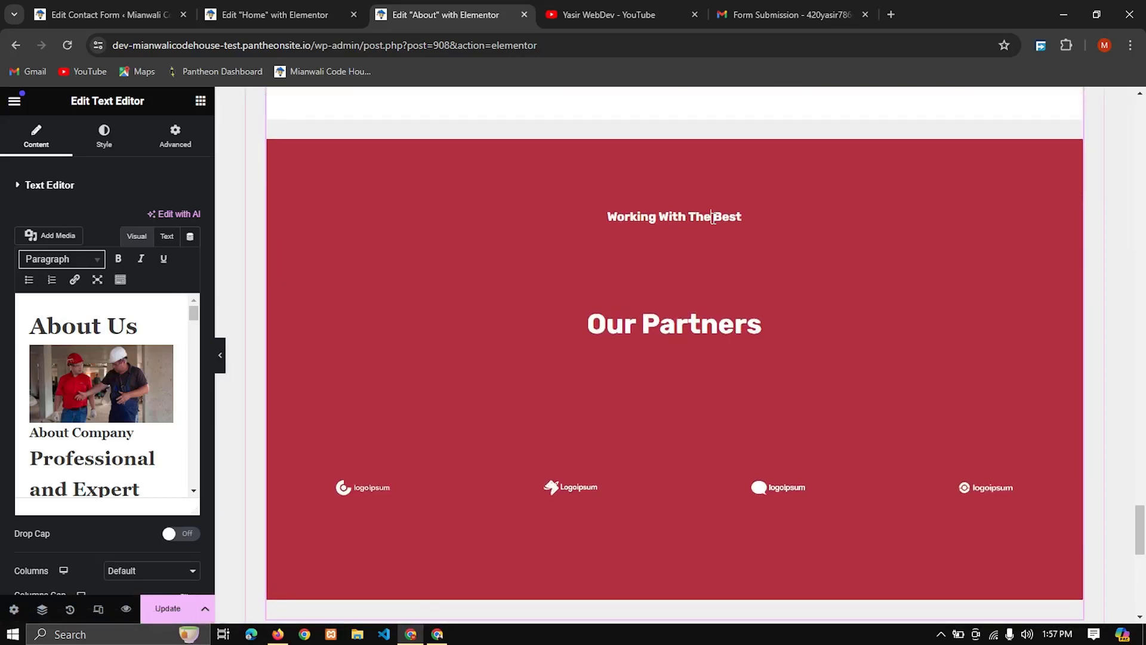
# Step: Delete the words "Working With The" from the subheading above Our Partners, keeping only "Best"
pyautogui.click(713, 218)
pyautogui.press('BackSpace')
pyautogui.press('BackSpace')
pyautogui.press('BackSpace')
pyautogui.press('BackSpace')
pyautogui.press('BackSpace')
pyautogui.press('BackSpace')
pyautogui.press('BackSpace')
pyautogui.press('BackSpace')
pyautogui.press('BackSpace')
pyautogui.press('BackSpace')
pyautogui.press('BackSpace')
pyautogui.press('BackSpace')
pyautogui.press('BackSpace')
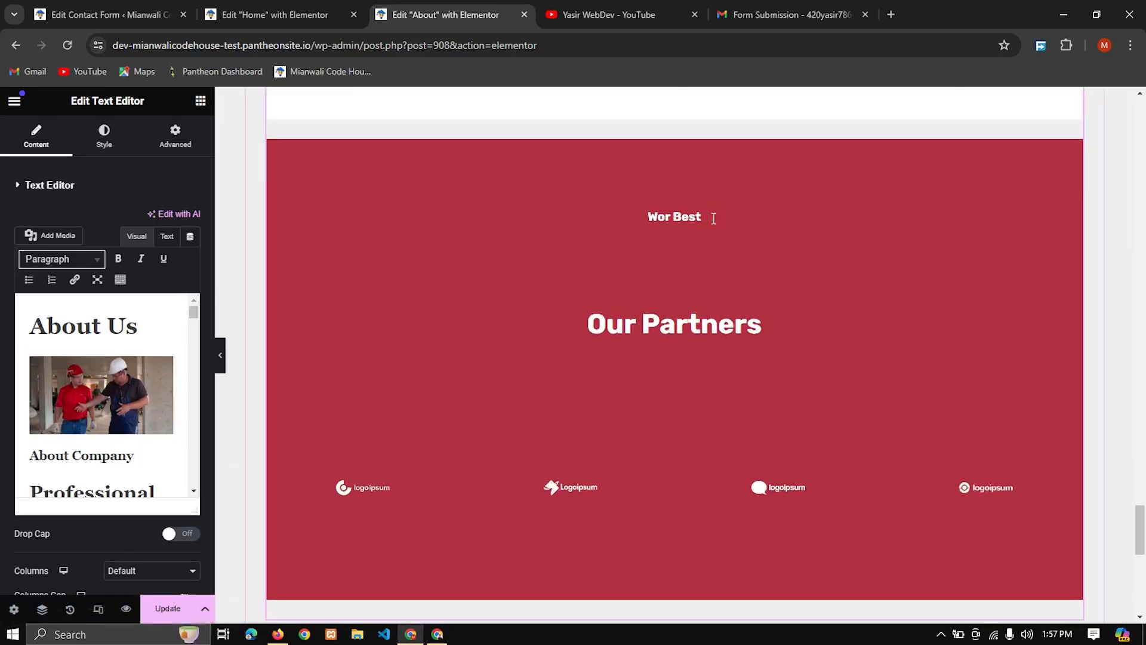
pyautogui.press('BackSpace')
# Step: Find the Our Partners heading at the end of the Text Editor widget's content and delete its text
pyautogui.scroll(10, 755, 290)
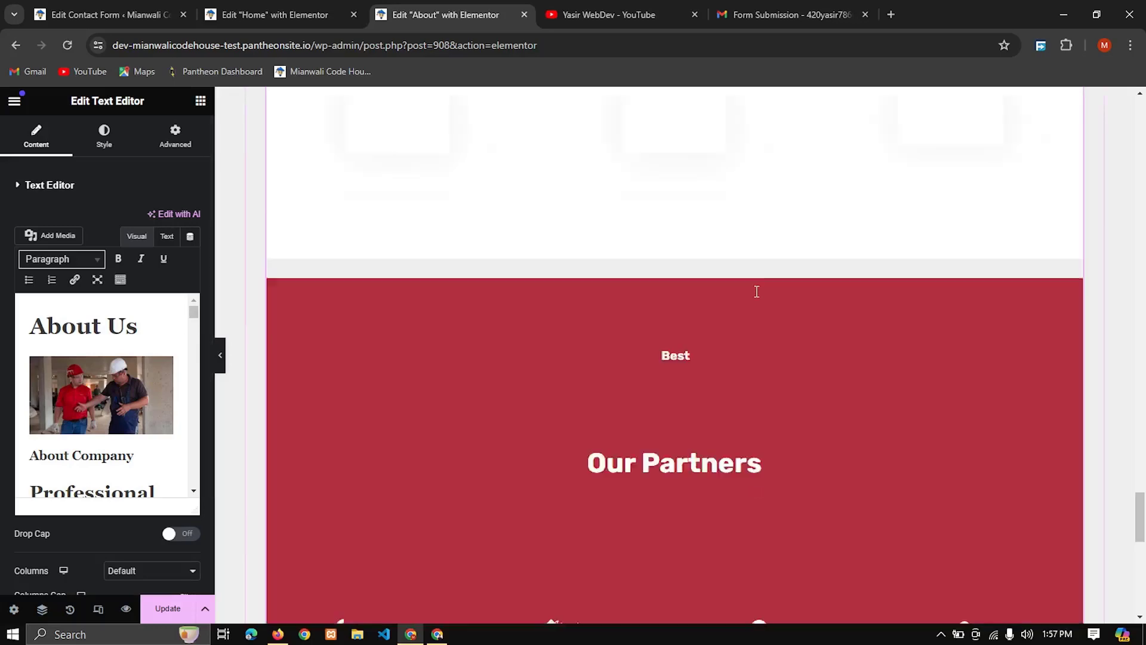
pyautogui.scroll(-15, 755, 289)
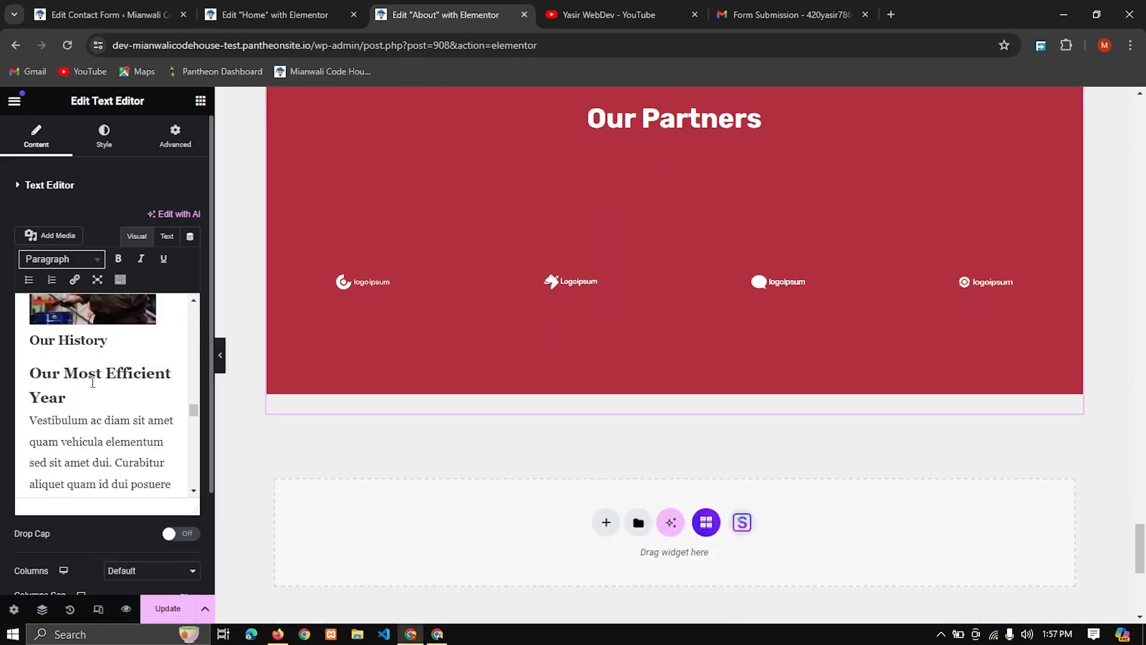
pyautogui.scroll(-10, 50, 418)
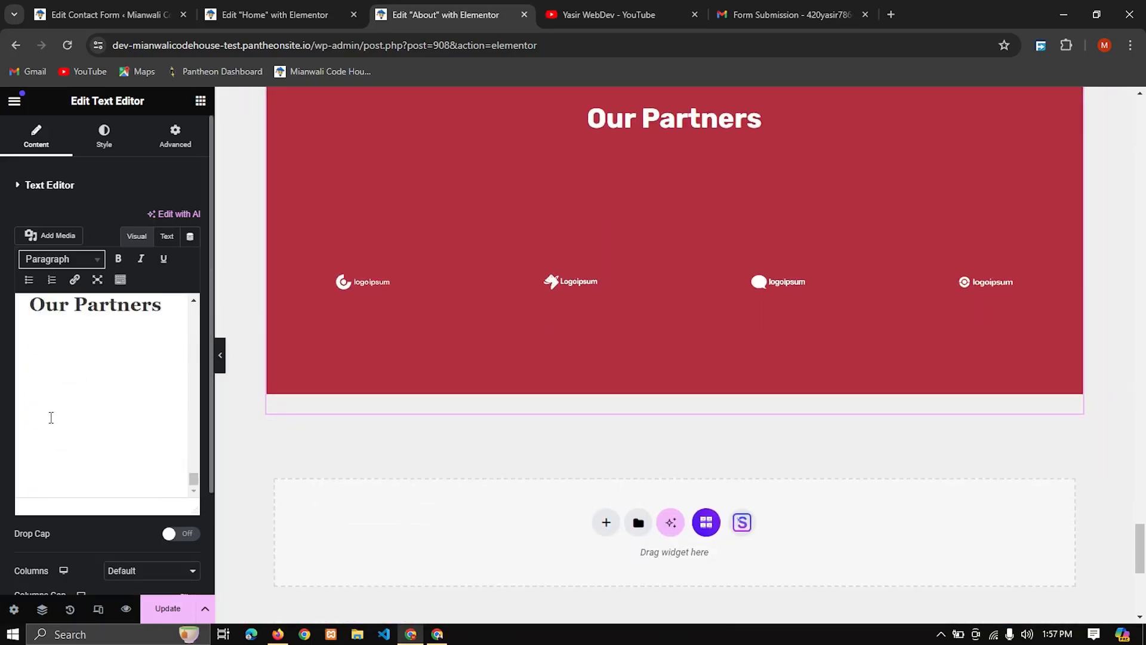
pyautogui.click(175, 306)
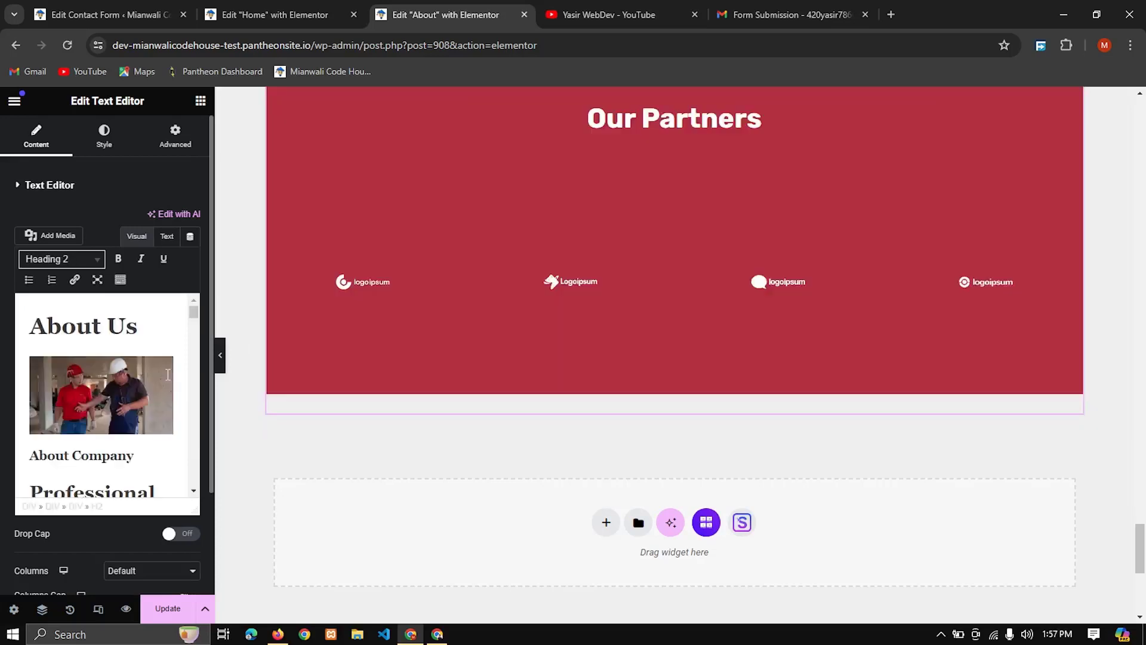
pyautogui.click(168, 373)
pyautogui.scroll(-20, 161, 358)
pyautogui.click(164, 309)
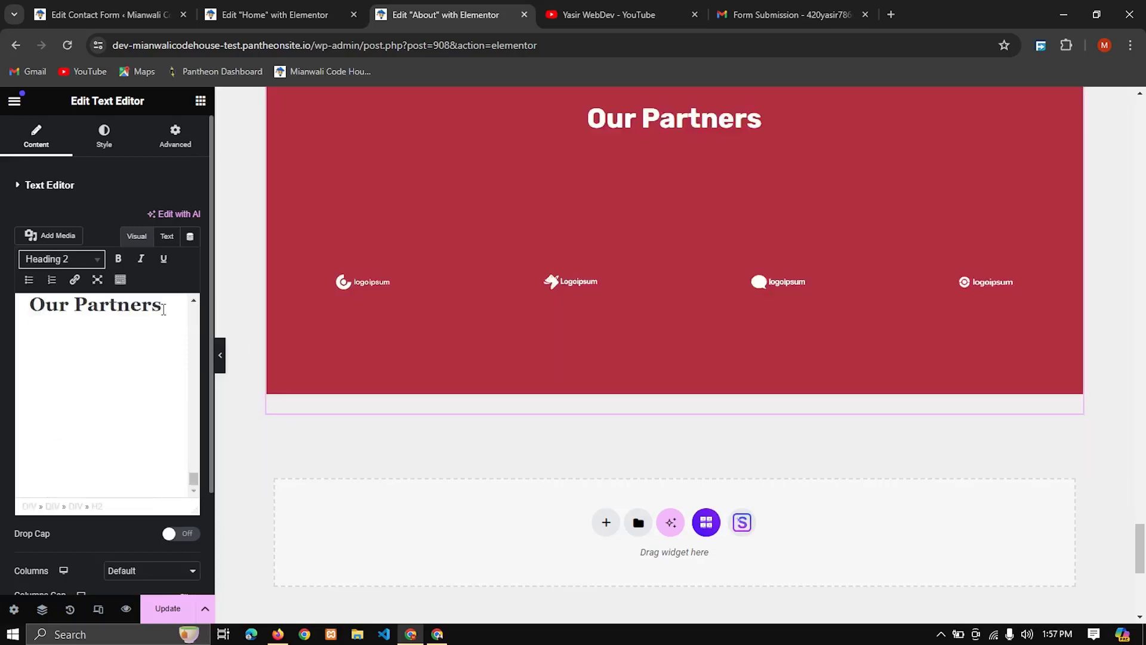
pyautogui.press('BackSpace')
pyautogui.press('BackSpace')
pyautogui.press('BackSpace')
pyautogui.press('BackSpace')
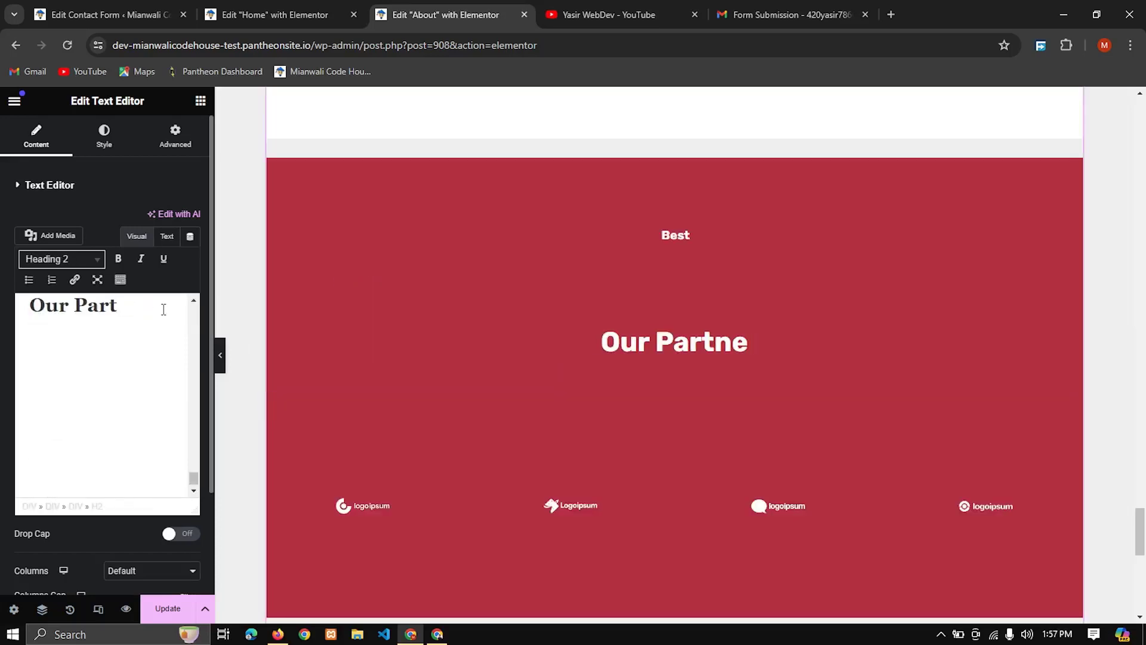
pyautogui.press('BackSpace')
pyautogui.press('BackSpace')
pyautogui.press('BackSpace')
pyautogui.press('BackSpace')
pyautogui.press('BackSpace')
pyautogui.press('BackSpace')
pyautogui.press('BackSpace')
pyautogui.press('BackSpace')
# Step: Remove the empty heading line and the remaining "Best" subheading from the Text Editor content
pyautogui.press('BackSpace')
pyautogui.press('BackSpace')
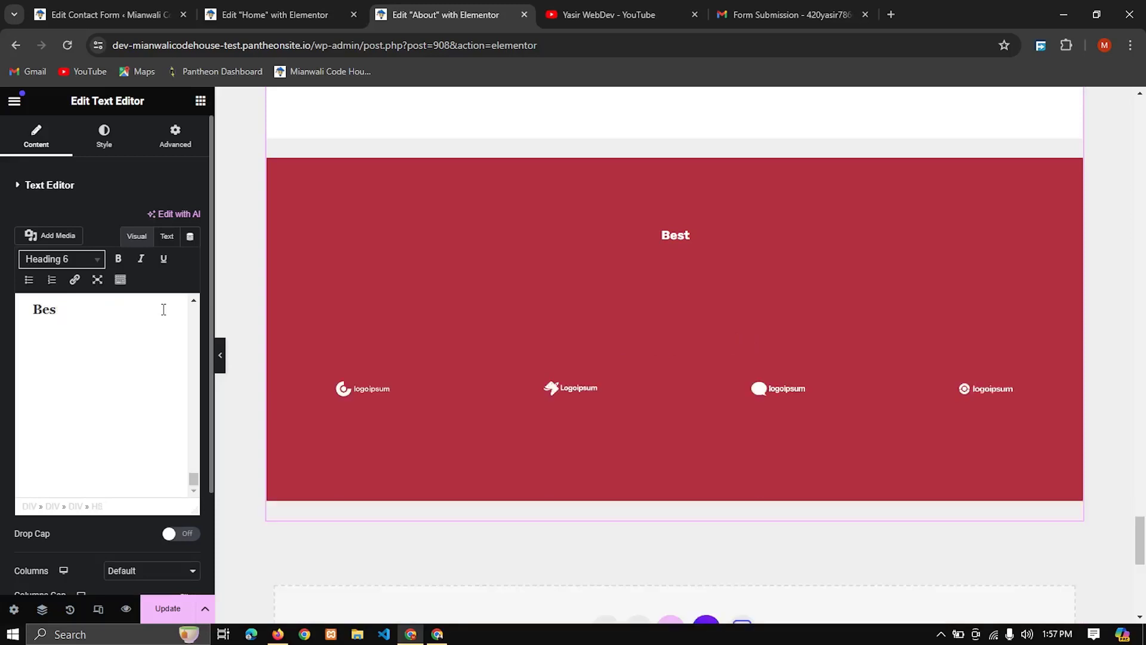
pyautogui.press('BackSpace')
pyautogui.press('BackSpace')
pyautogui.press('BackSpace')
pyautogui.press('BackSpace')
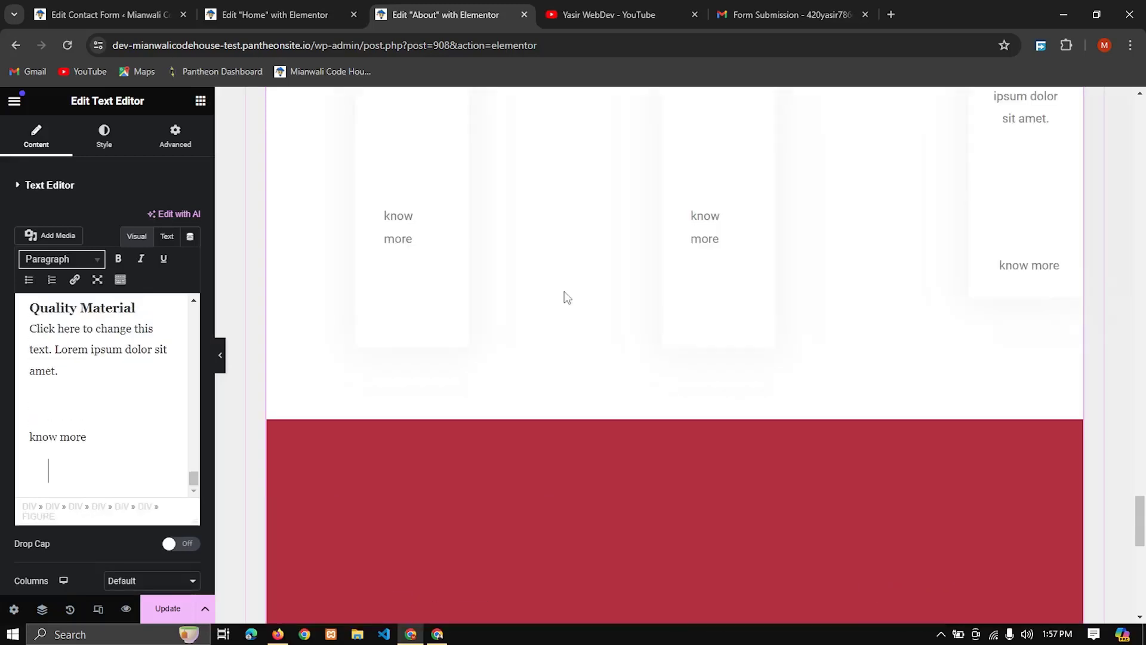
# Step: Look over the About page down to its footer and select the red section's Text Editor widget again
pyautogui.scroll(-3, 143, 518)
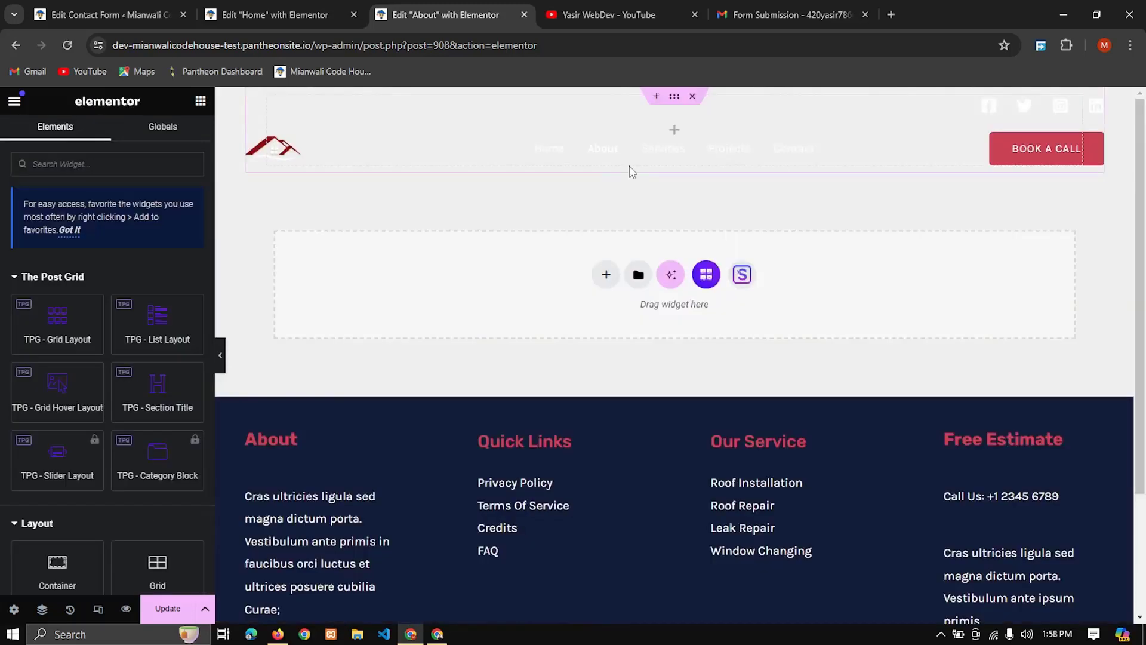
pyautogui.scroll(-10, 637, 379)
pyautogui.scroll(-20, 637, 378)
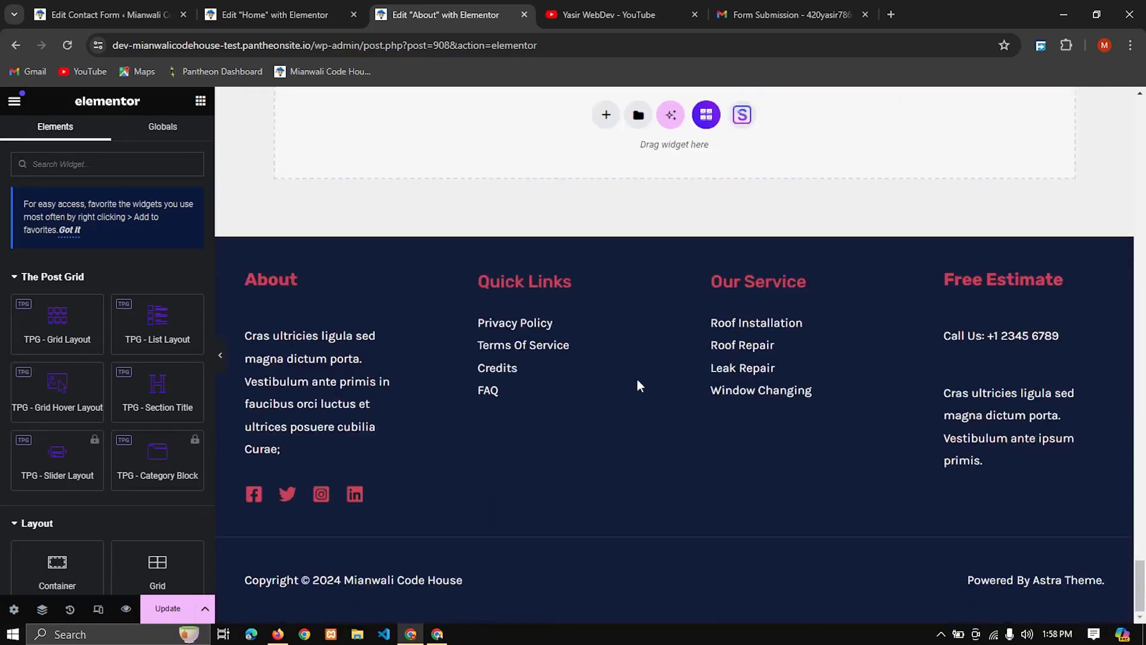
pyautogui.scroll(10, 637, 379)
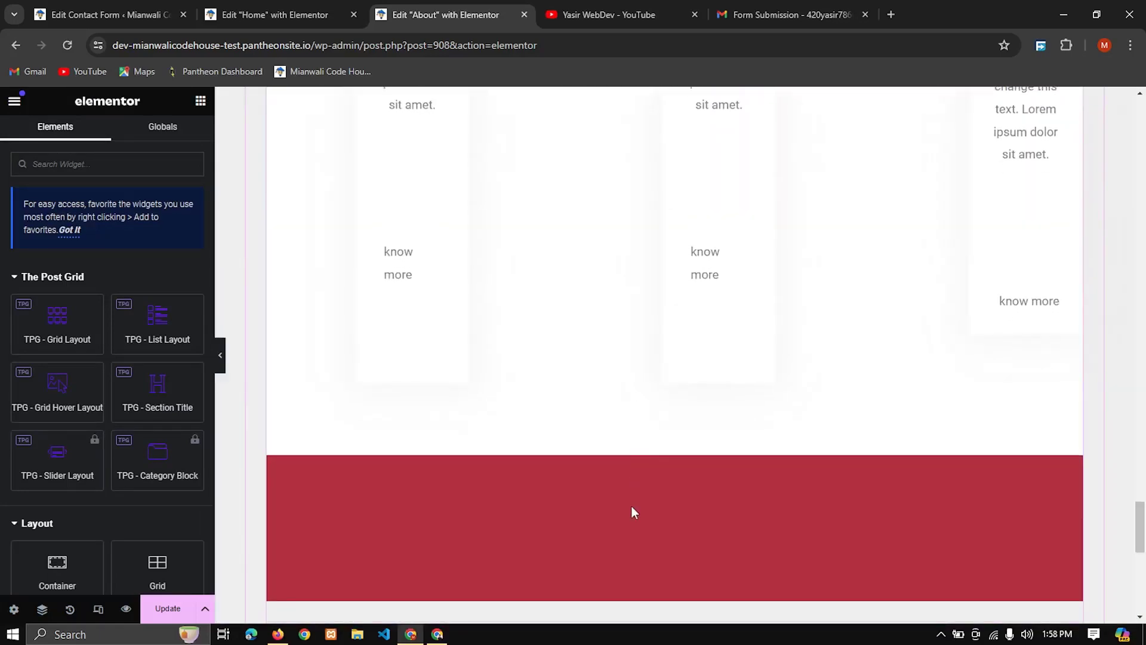
pyautogui.click(633, 508)
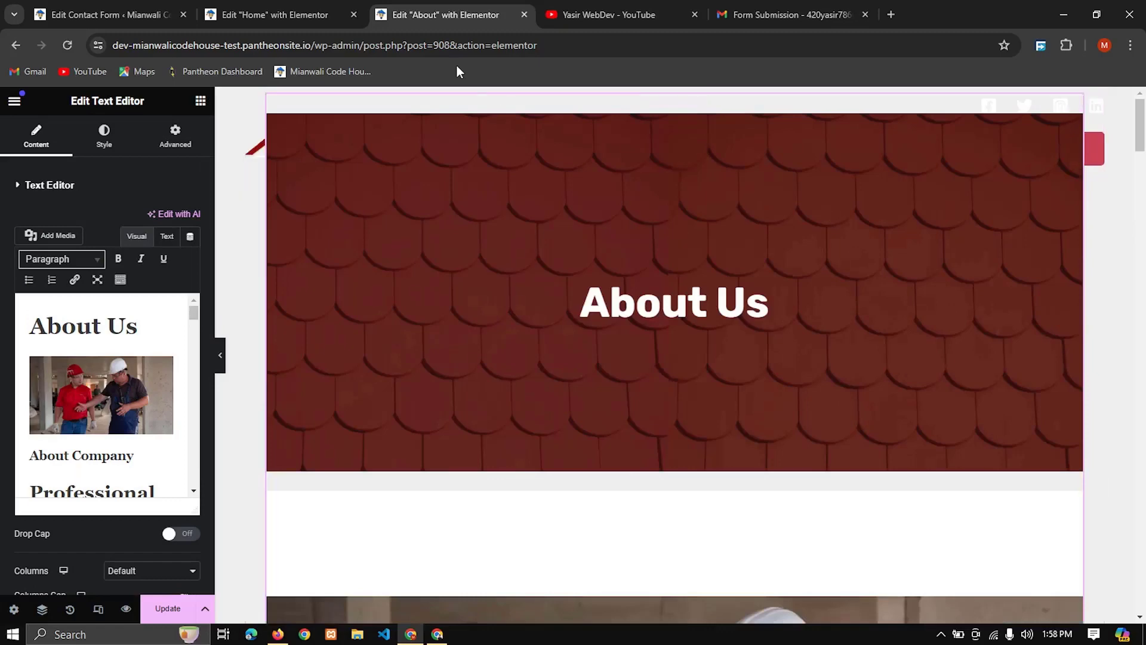
# Step: Go back to the WordPress admin's Contact Forms page and open the live site in a new tab
pyautogui.click(272, 14)
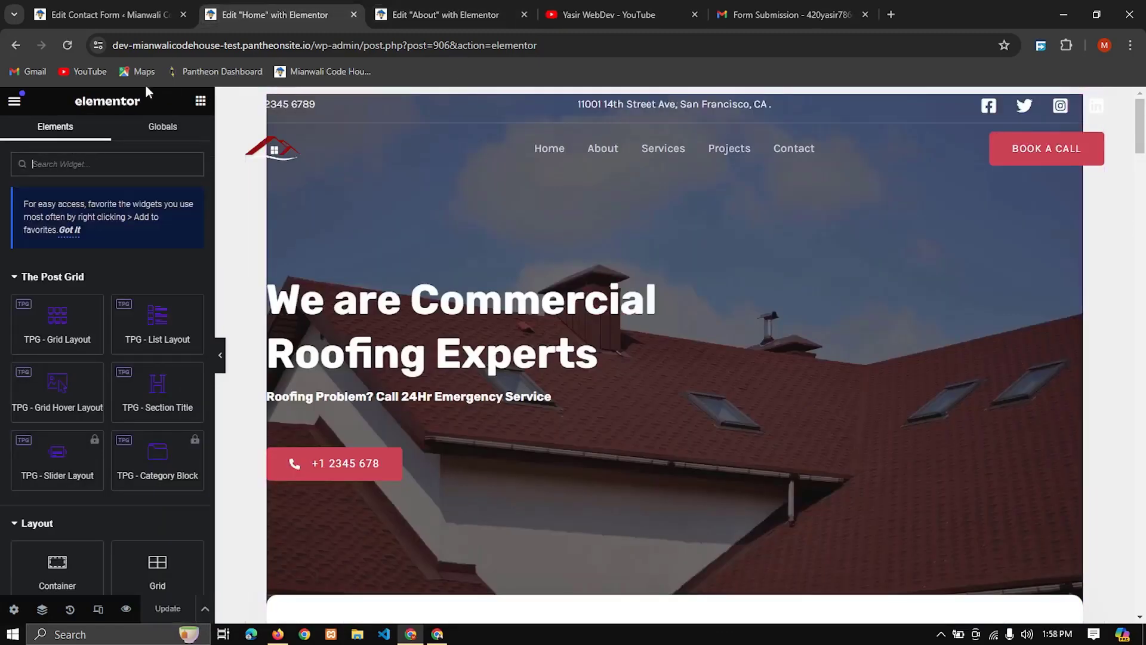
pyautogui.click(105, 10)
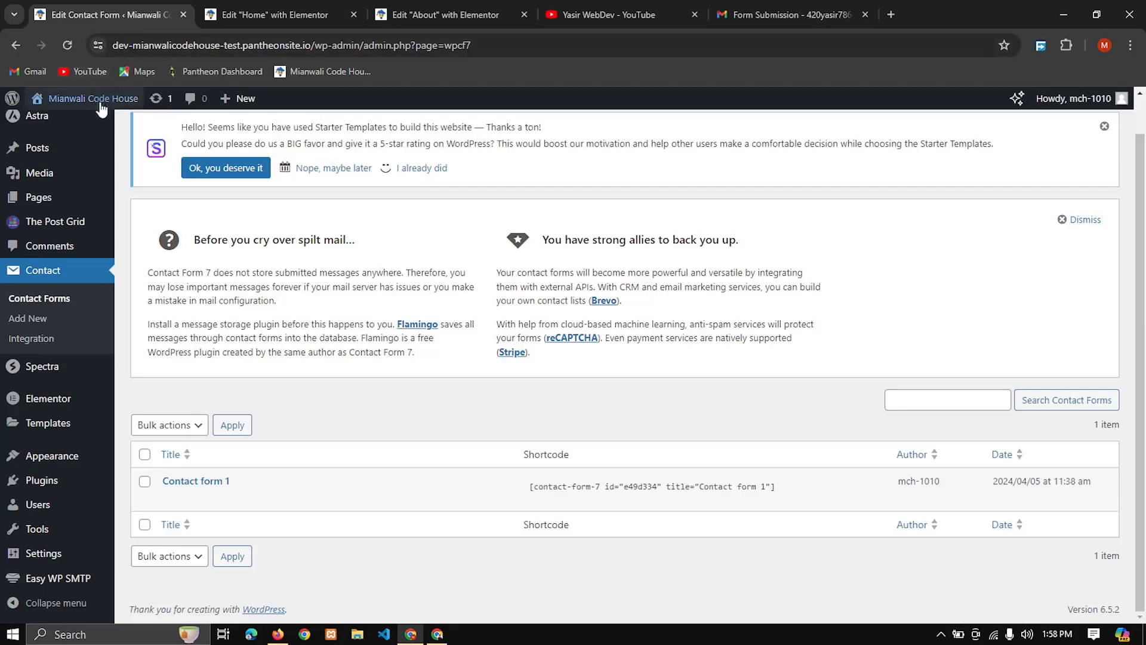
pyautogui.middleClick(45, 120)
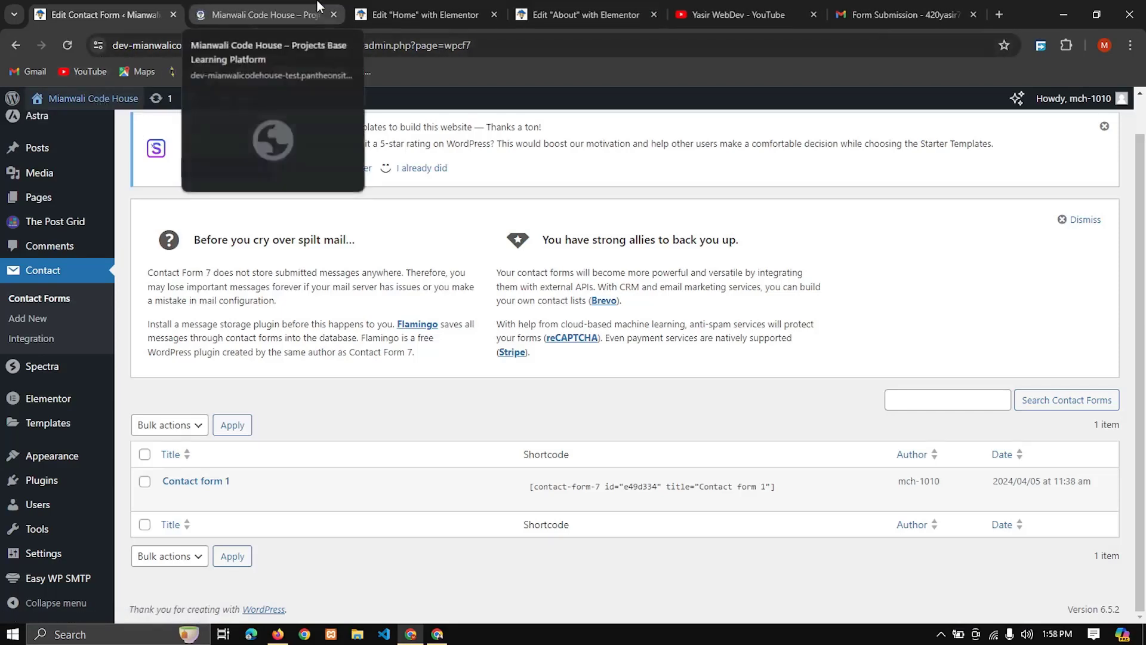
pyautogui.click(317, 7)
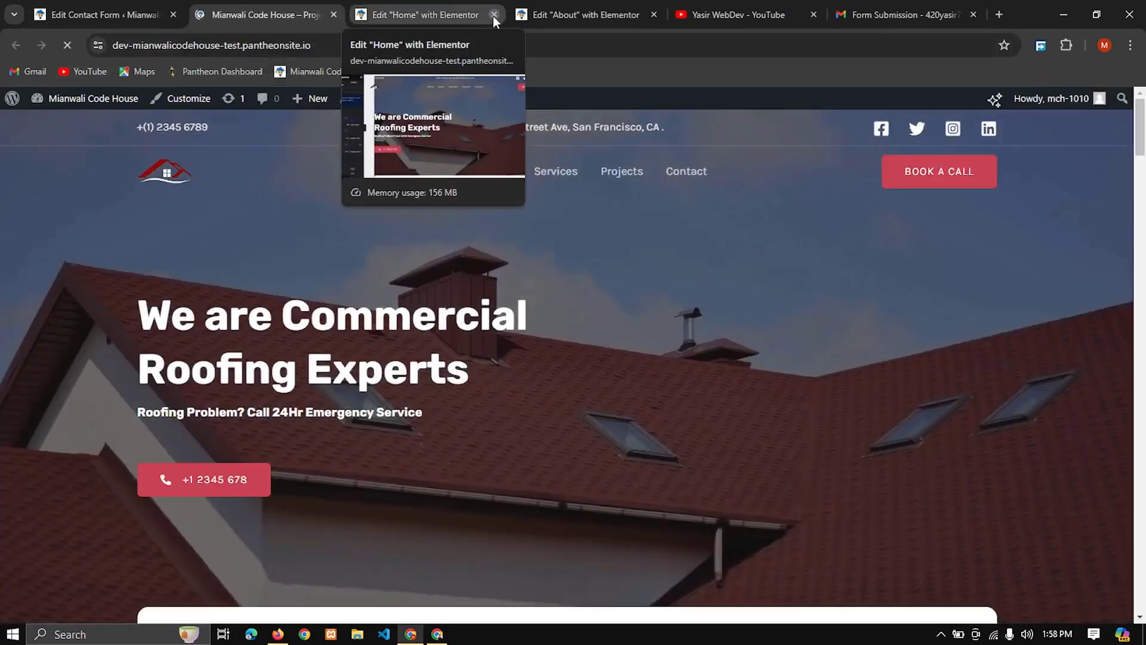
# Step: Close the Home and About Elementor editors, discarding the unsaved About changes, and look over the live home page
pyautogui.click(493, 16)
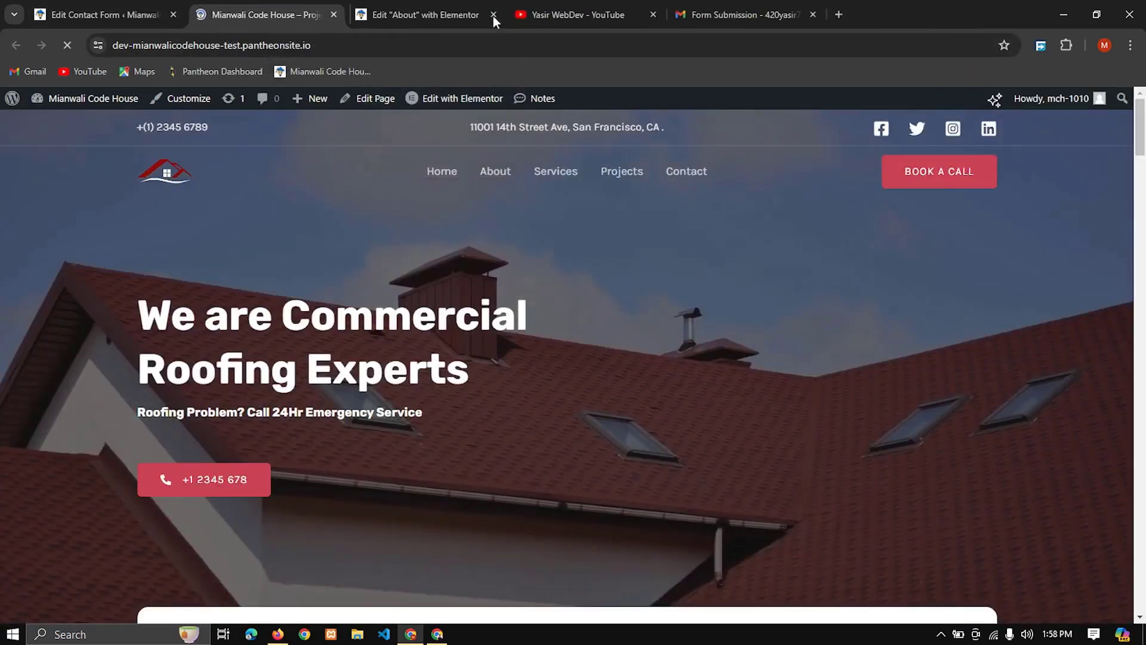
pyautogui.click(494, 16)
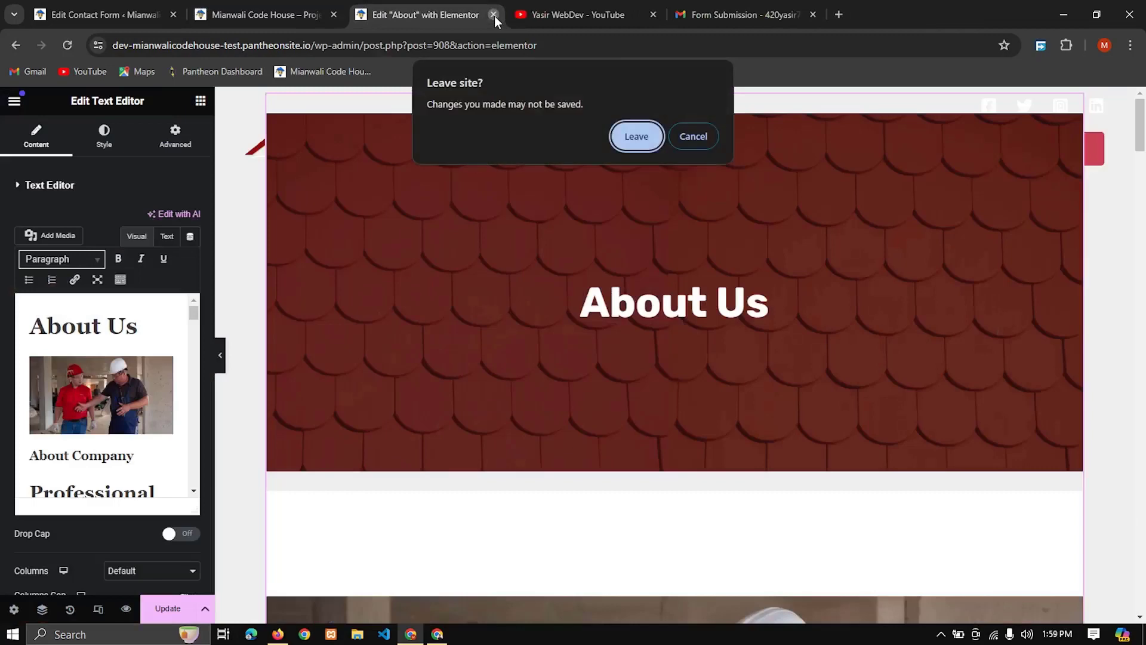
pyautogui.click(637, 135)
pyautogui.click(299, 7)
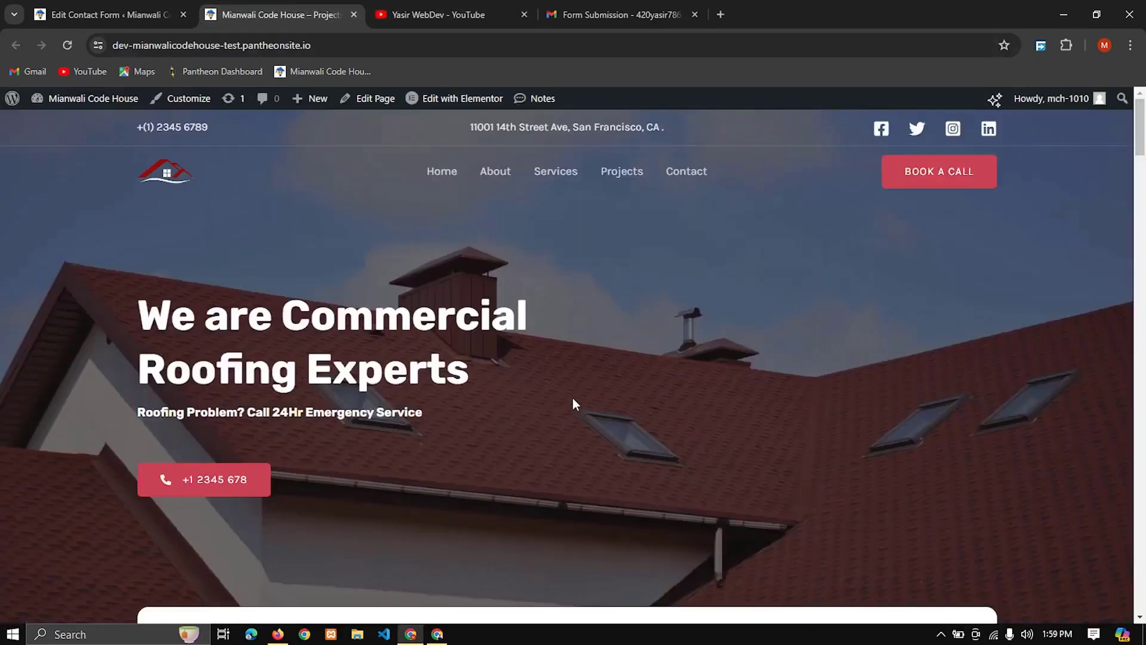
pyautogui.scroll(-8, 572, 398)
pyautogui.scroll(8, 802, 293)
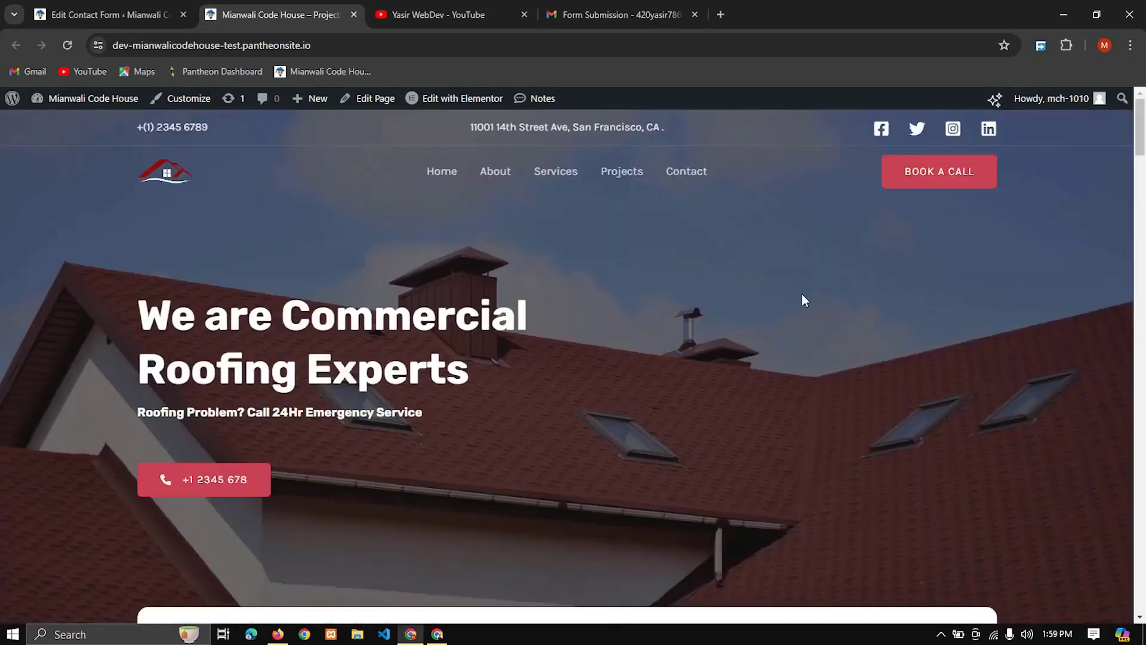